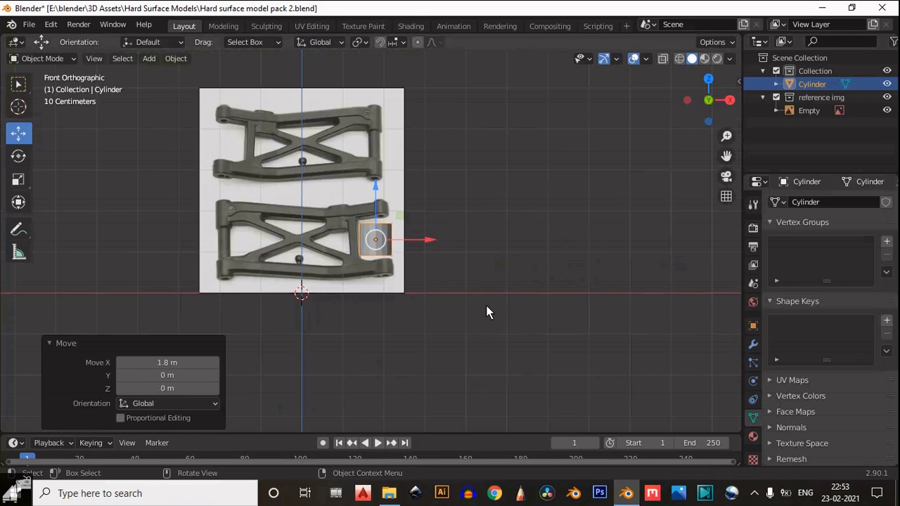
- Scale the cylinder down and move it about 1.05 m down along Z to the bottom edge of the reference image
key("s")
left_click(439, 290, "ctrl")
scroll(378, 257, "up", 3)
left_click_drag(376, 190, 386, 246)
middle_click_drag(387, 301, 395, 305, "shift")
- Duplicate the cylinder and move the copy 1.7 m up along Z to the reference arm's upper right eyelet
key("shift+d")
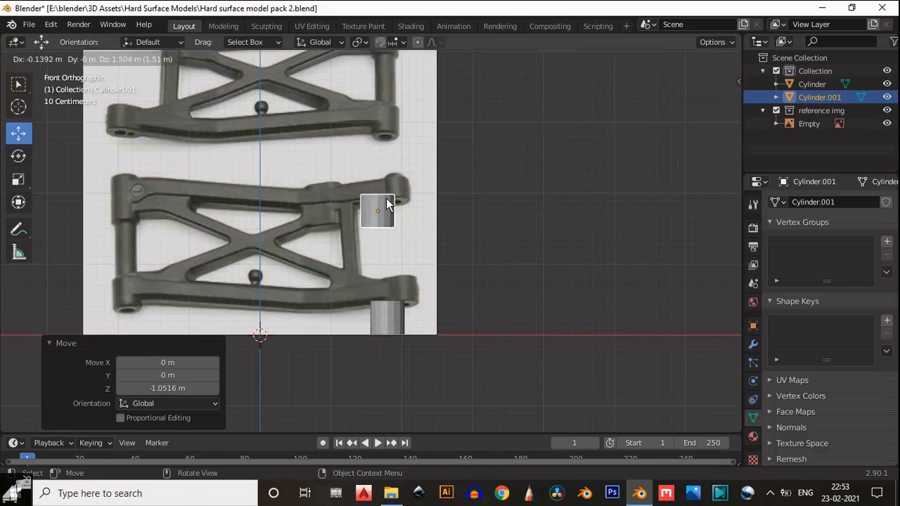
right_click(391, 278)
key("g")
key("z")
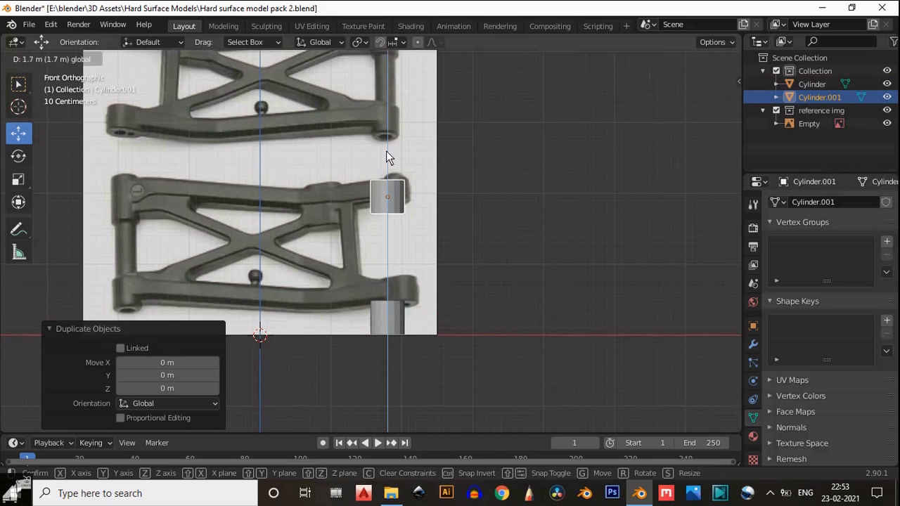
left_click(389, 152)
scroll(471, 242, "down", 1)
middle_click_drag(396, 258, 493, 259, "shift")
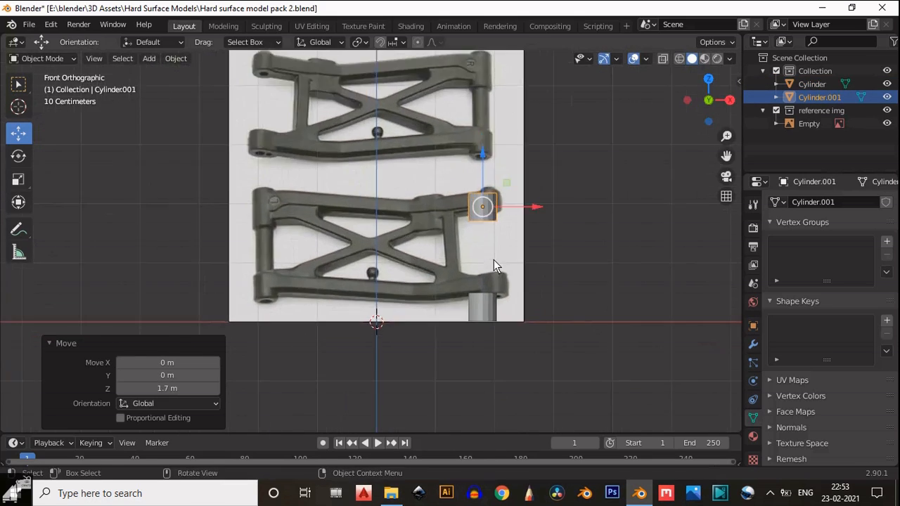
- Select the upper and lower cylinders and open both together in Edit Mode
scroll(471, 262, "up", 2)
scroll(469, 275, "down", 1)
scroll(499, 296, "up", 4)
middle_click_drag(604, 153, 521, 170, "shift")
left_click(570, 228)
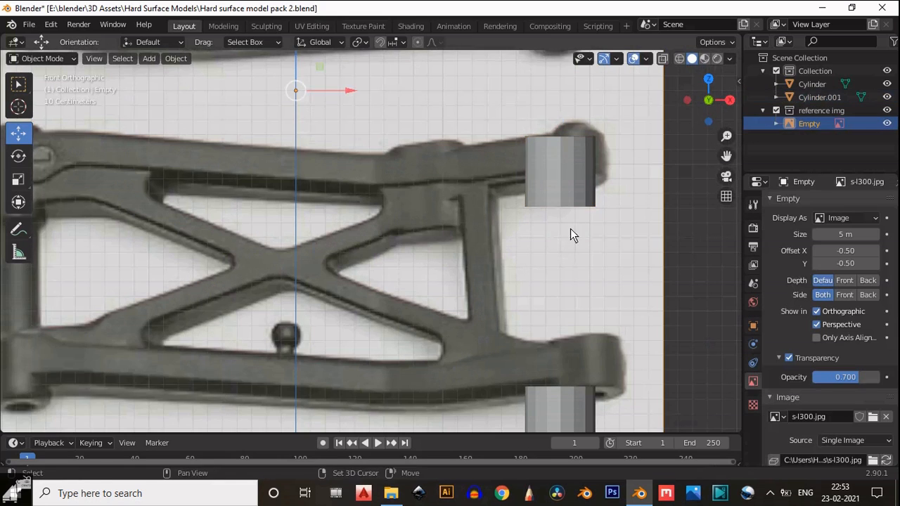
middle_click_drag(570, 229, 509, 191, "shift")
scroll(495, 192, "down", 1)
left_click(475, 166)
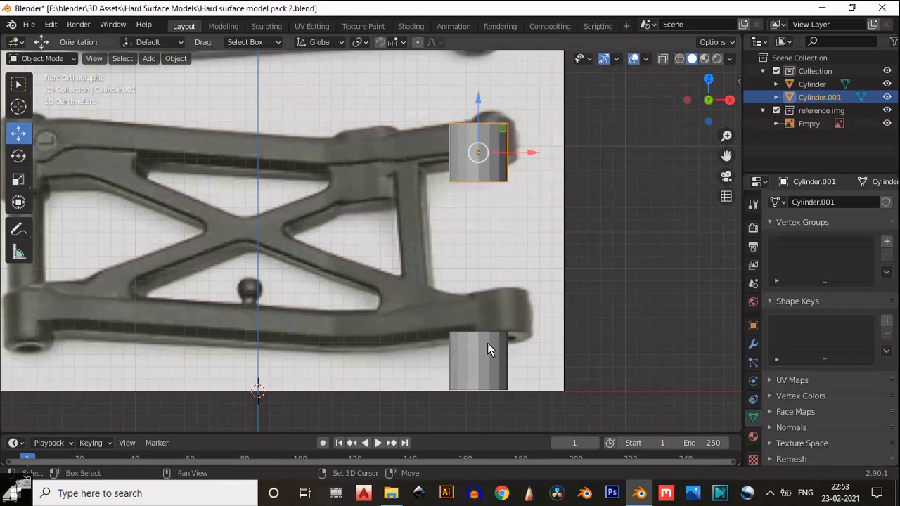
left_click(488, 348, "shift")
middle_click_drag(488, 348, 442, 239, "shift")
scroll(436, 227, "up", 1)
key("Tab")
- Clear the selection and select the top and bottom end faces of both cylinders in face mode
middle_click_drag(519, 218, 418, 287)
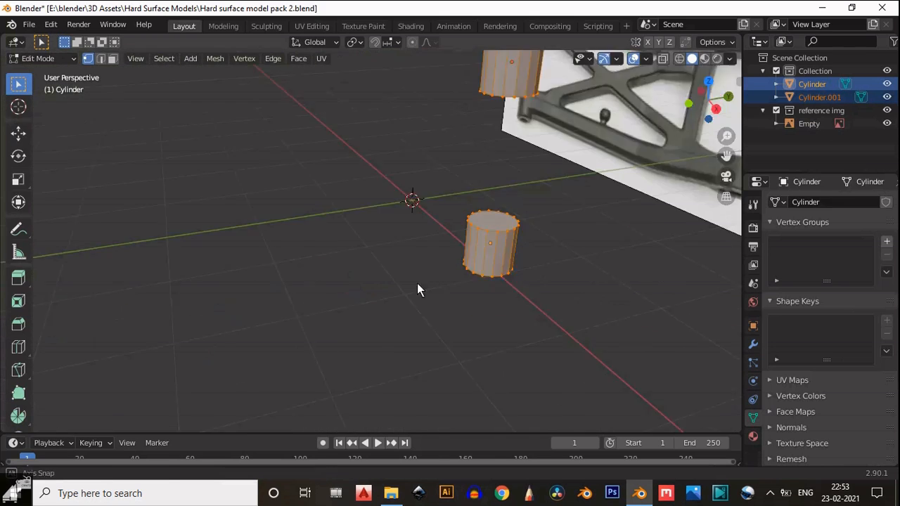
scroll(422, 284, "up", 2)
key("3")
key("alt+a")
middle_click_drag(528, 270, 485, 281)
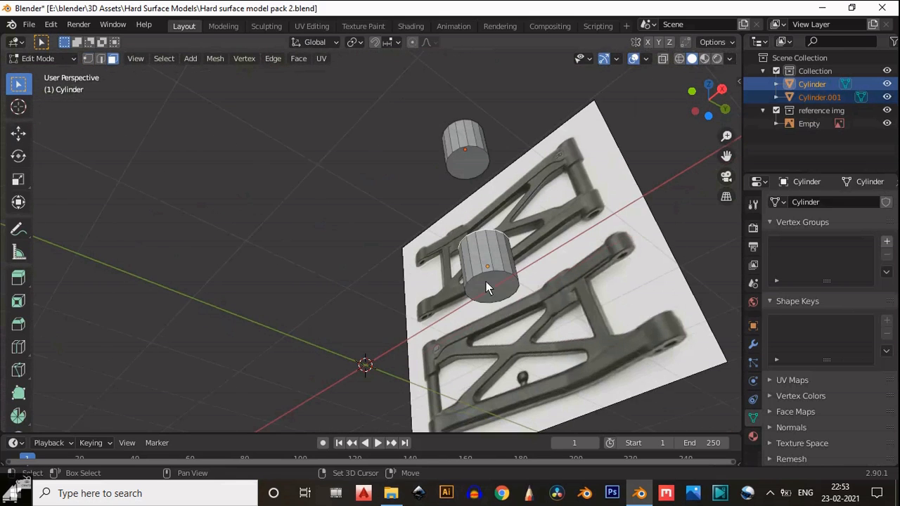
left_click(486, 281)
left_click(468, 164, "shift")
middle_click_drag(468, 164, 403, 245)
left_click(441, 125, "shift")
- Inset the selected end faces of both cylinders with a thickness of about 0.455 m, working from the top view
left_click(724, 85)
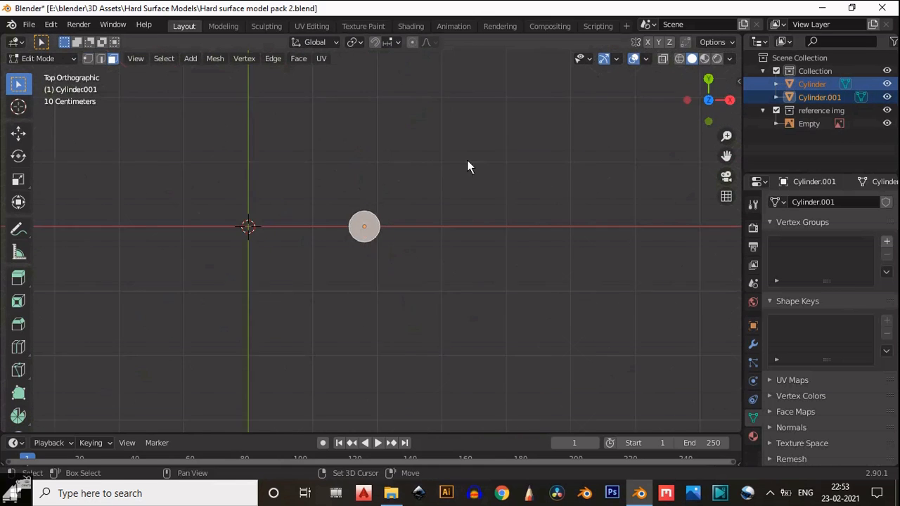
scroll(468, 161, "up", 4)
middle_click_drag(471, 229, 534, 192, "shift")
key("i")
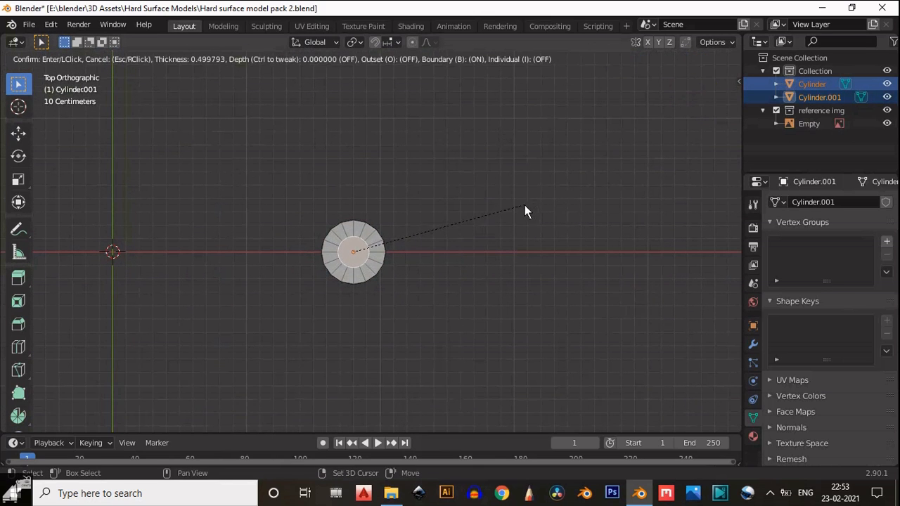
left_click(424, 255)
- Delete the inset inner faces to open holes through the ends of both cylinders
middle_click_drag(425, 256, 385, 99)
key("x")
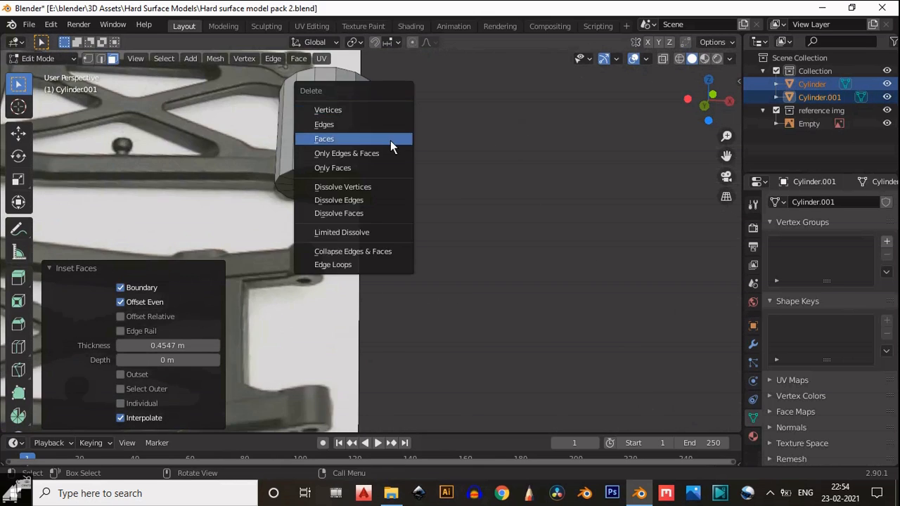
left_click(390, 140)
- Fill faces between the two inner rims of the upper cylinder all the way round to form its bore wall
scroll(392, 144, "up", 3)
middle_click_drag(414, 231, 408, 162)
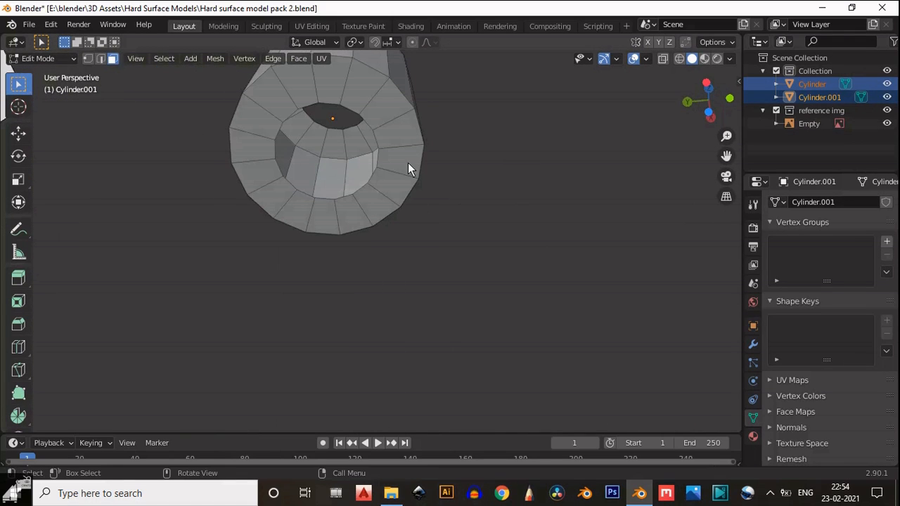
key("2")
left_click(323, 194)
left_click(331, 137, "ctrl")
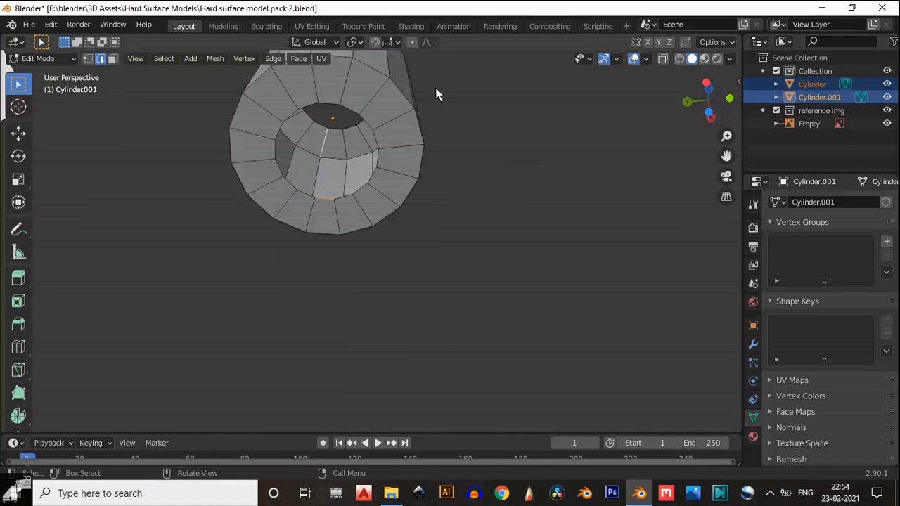
left_click(339, 133, "shift")
key("f")
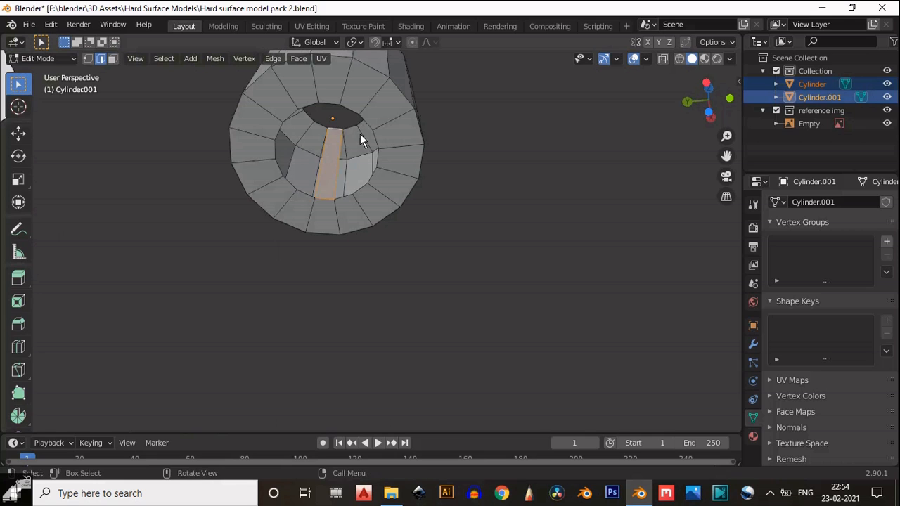
left_click(343, 159)
left_click(336, 180)
key("f")
key("f")
key("f")
key("f")
key("f")
key("f")
key("f")
key("f")
key("f")
key("f")
key("f")
key("f")
key("f")
key("f")
key("f")
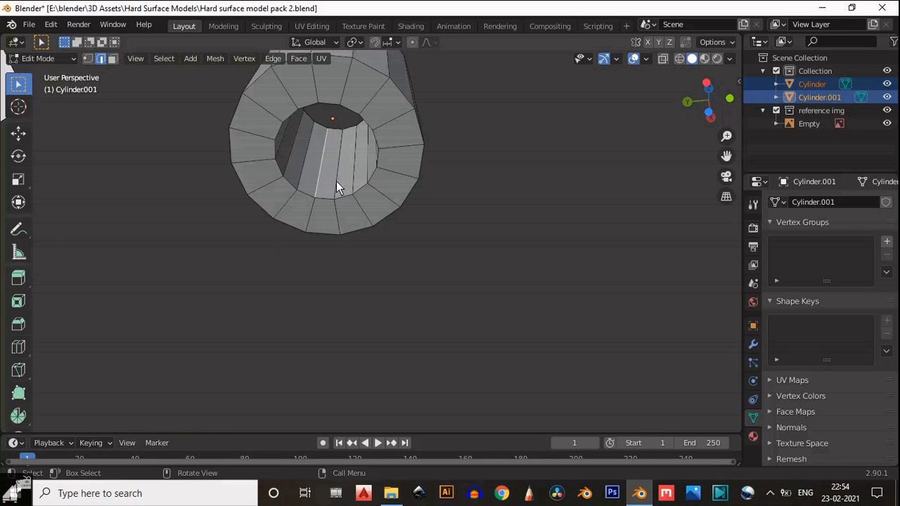
- Fill faces between the two inner rims of the lower cylinder all the way round to form its bore wall
scroll(356, 179, "down", 1)
mouse_move(356, 179)
middle_mouse_down()
mouse_move(454, 159)
mouse_move(429, 177)
mouse_move(450, 209)
mouse_move(380, 275)
mouse_move(368, 322)
mouse_move(367, 213)
mouse_move(372, 233)
mouse_move(358, 164)
middle_mouse_up()
scroll(357, 165, "down", 3)
scroll(358, 168, "up", 3)
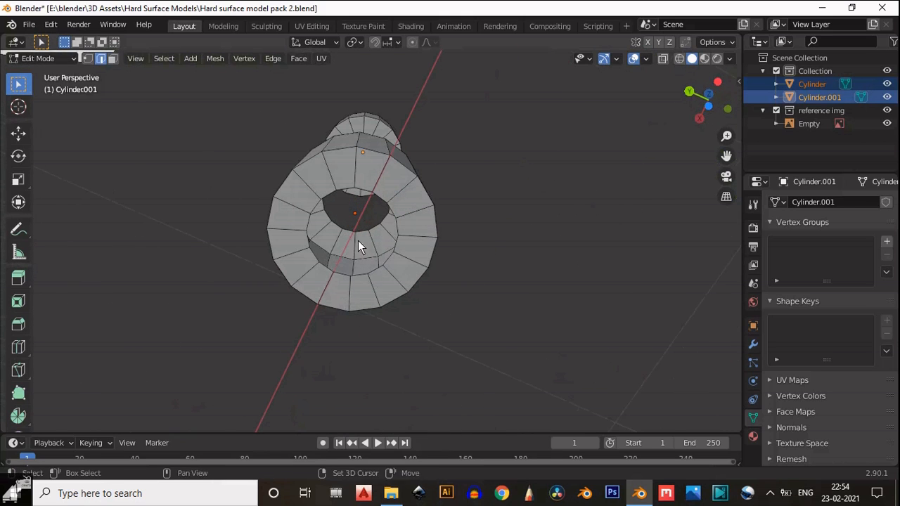
left_click(358, 279, "shift")
left_click(360, 268)
left_click(365, 231, "shift")
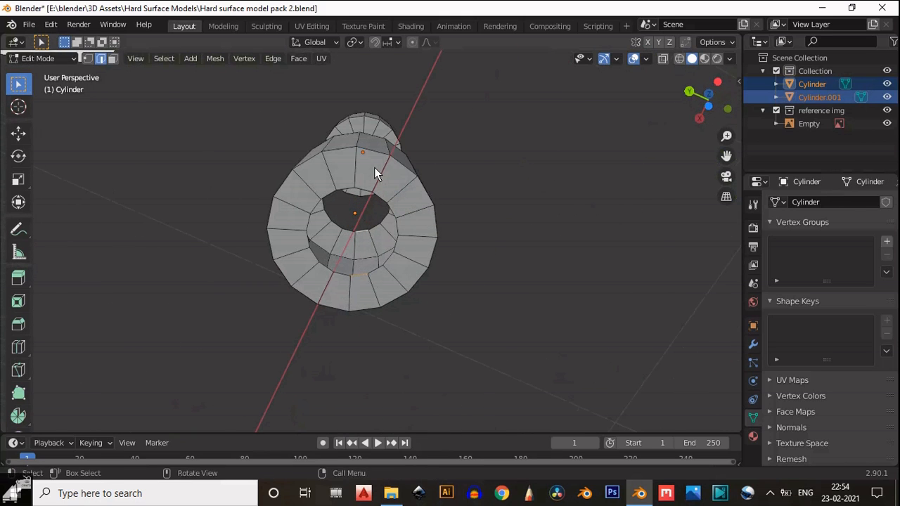
key("f")
key("f")
key("f")
key("f")
key("f")
key("f")
key("f")
key("f")
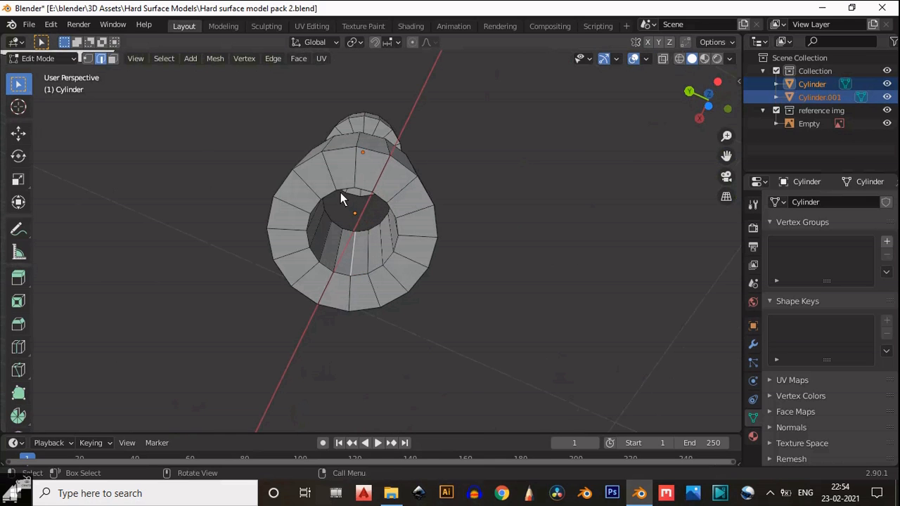
- Return to the front view in Object Mode and join the two hollow cylinders into one object
middle_click_drag(512, 122, 513, 267)
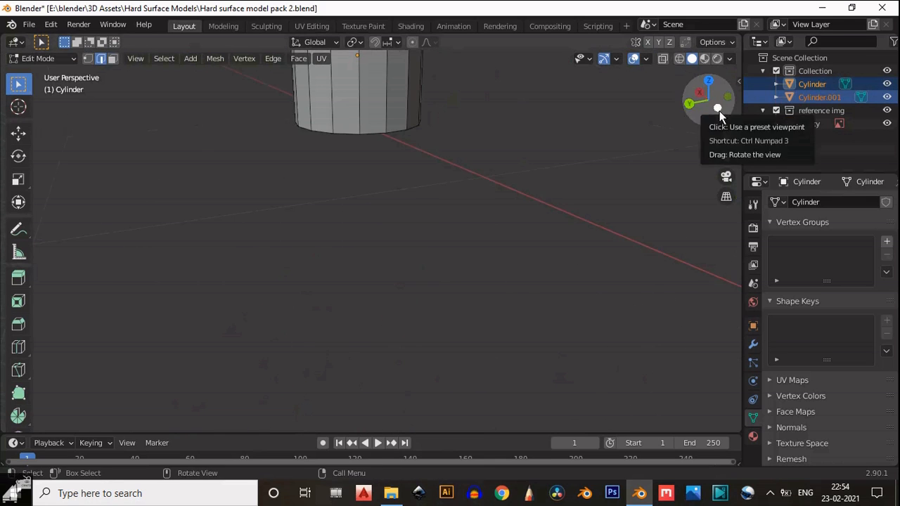
left_click(719, 110)
middle_click_drag(395, 95, 473, 244, "shift")
scroll(473, 244, "down", 5)
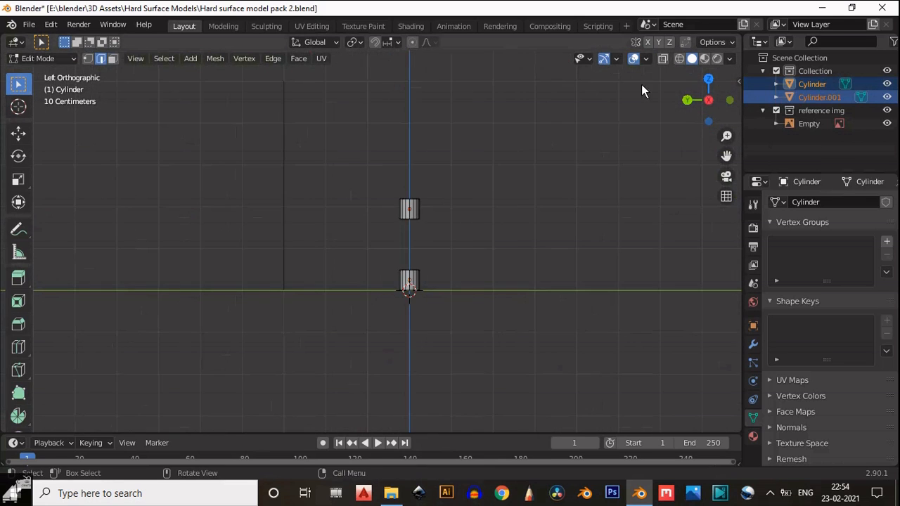
left_click(688, 99)
scroll(548, 199, "up", 5)
left_click(708, 99)
scroll(471, 242, "up", 2)
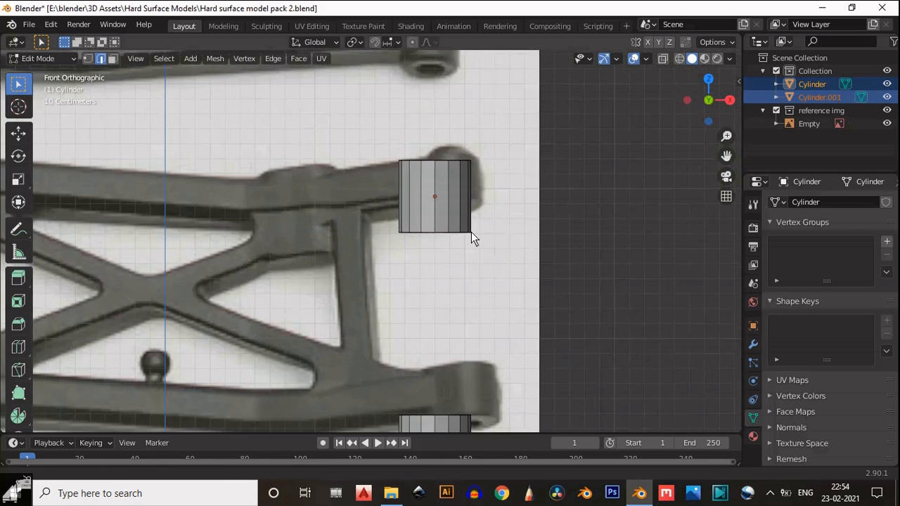
scroll(485, 251, "down", 3)
key("Tab")
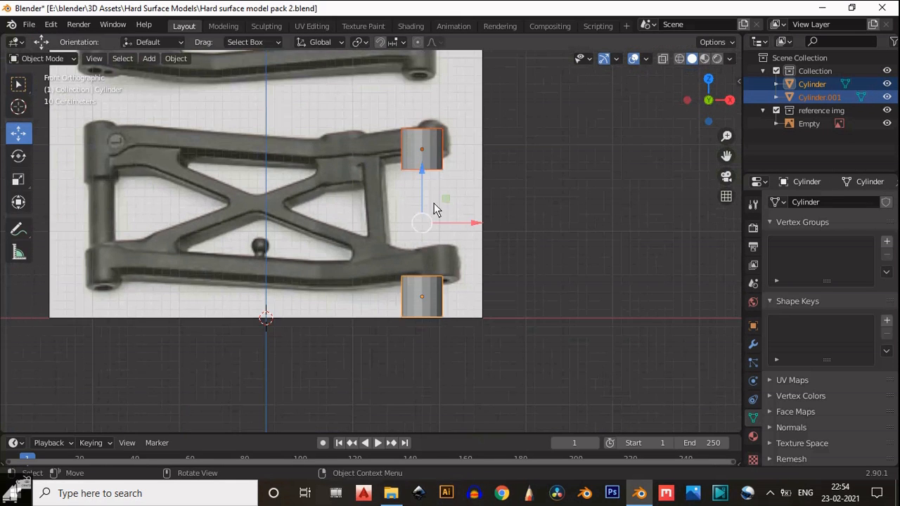
right_click(394, 192)
left_click(331, 236)
- Set the joined object's origin to its geometry
key("Tab")
scroll(461, 201, "up", 1)
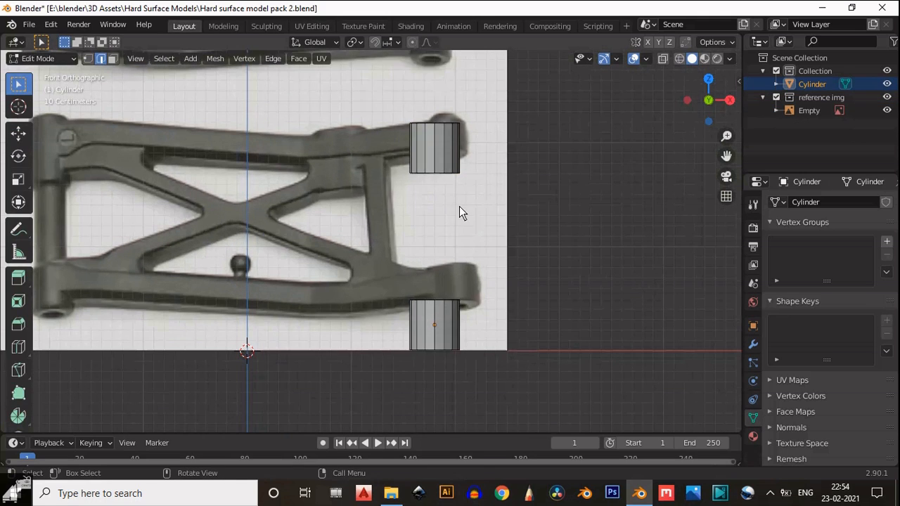
key("Tab")
right_click(446, 184)
mouse_move(422, 217)
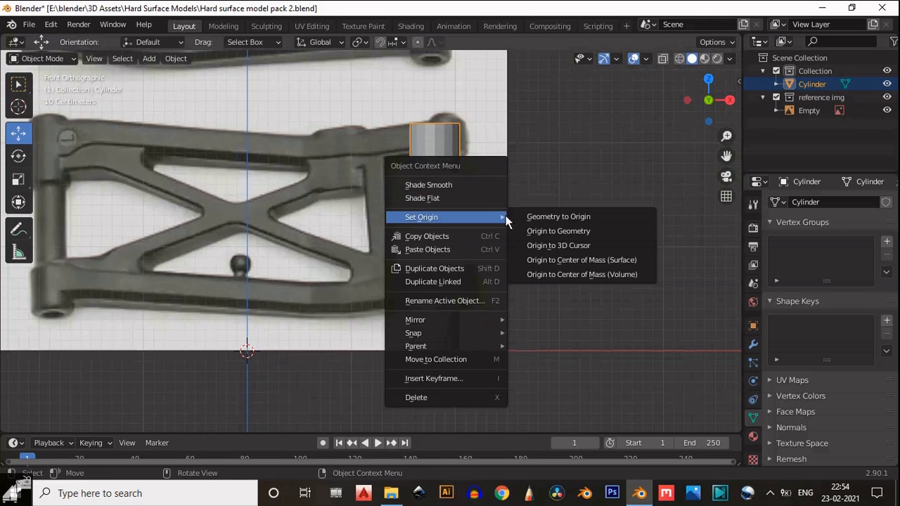
left_click(559, 231)
- Open the joined cylinders in Edit Mode with X-ray display on
middle_click_drag(445, 226, 443, 173, "shift")
key("Tab")
key("q")
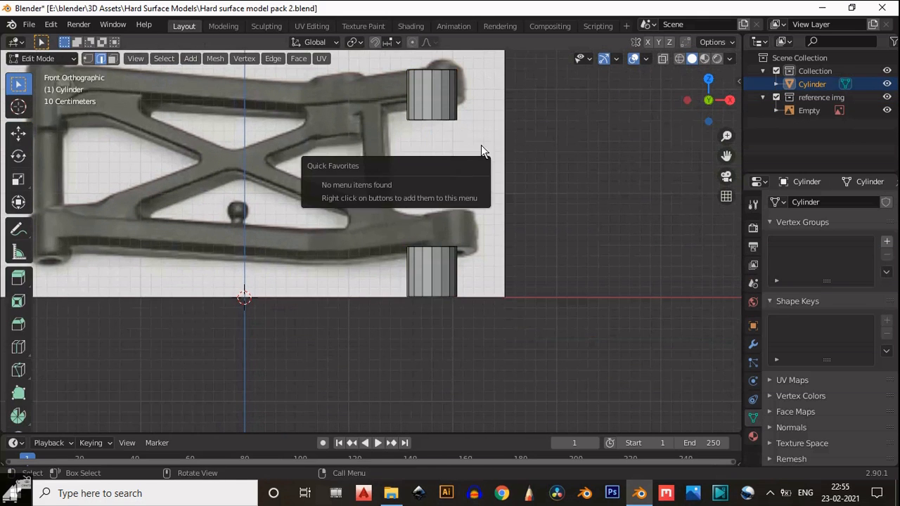
key("a")
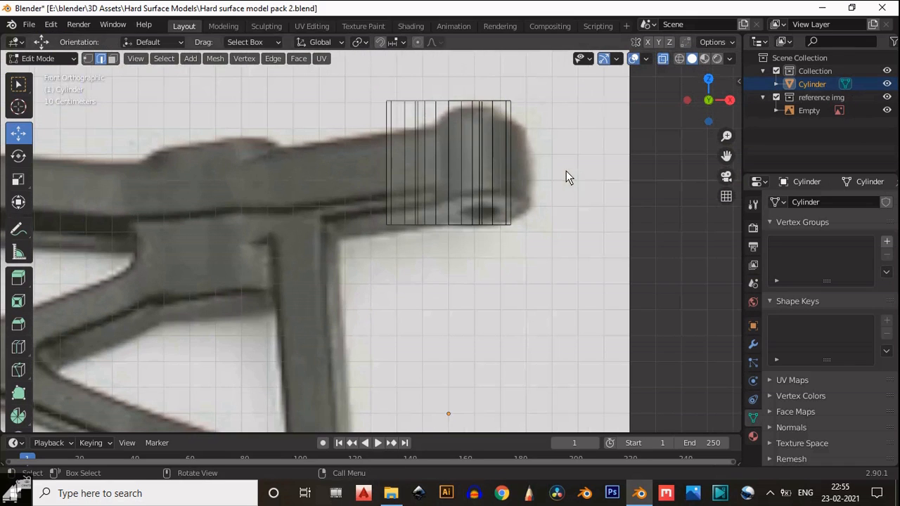
- Try to add a centred loop cut around the upper cylinder and raise its number of cuts
key("ctrl+r")
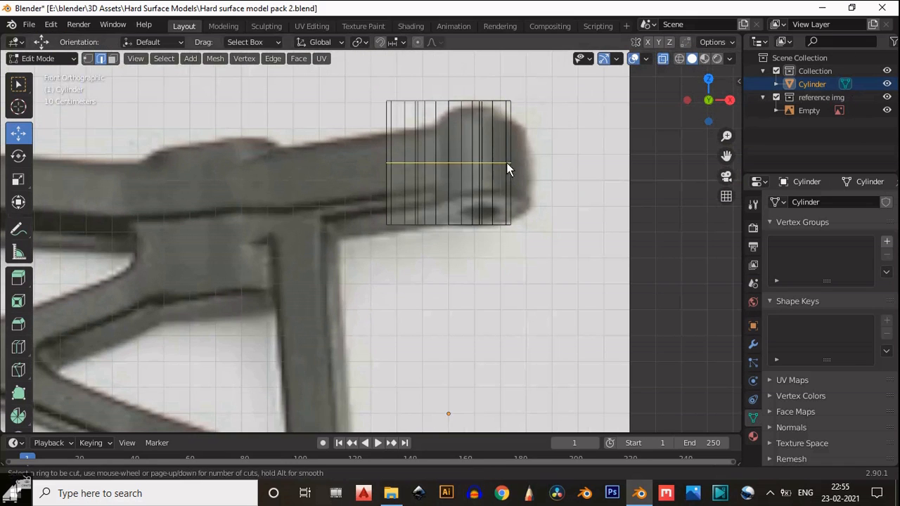
left_click(507, 162)
right_click(509, 157)
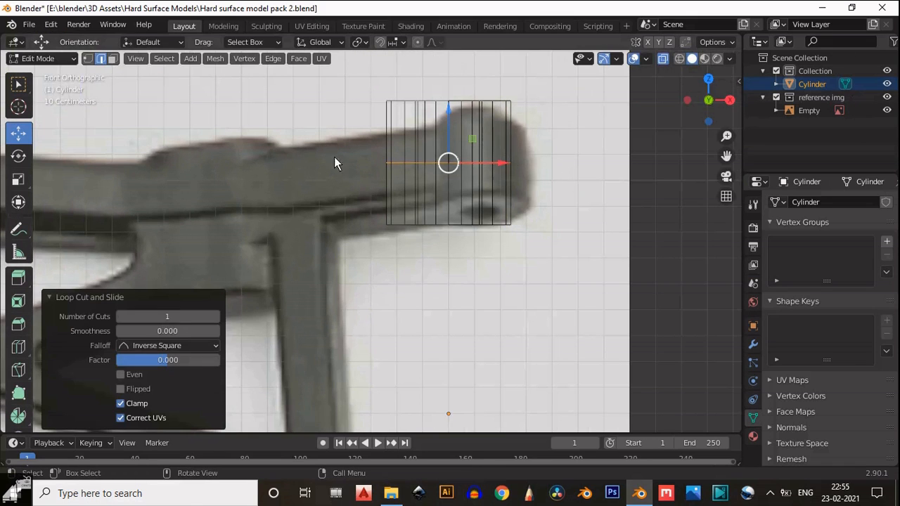
left_click(215, 316)
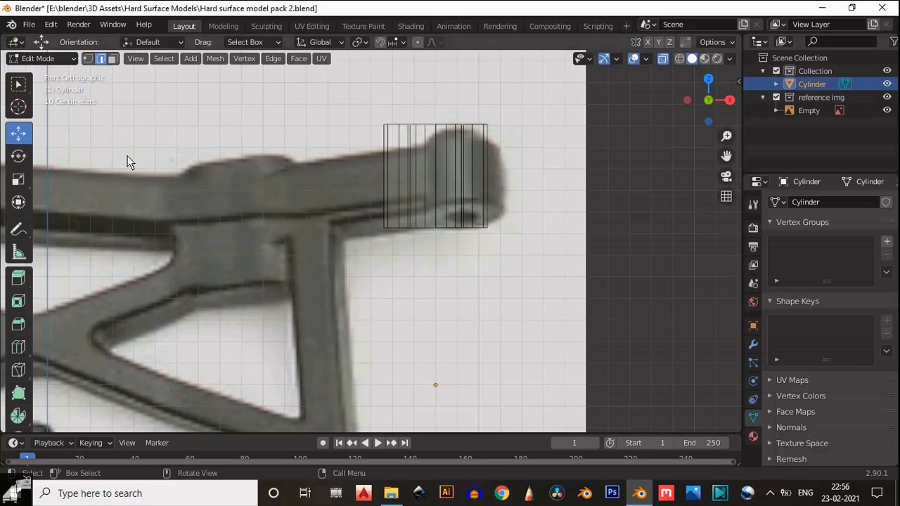
- Add a loop cut near each end of the upper cylinder, slid to factors of -0.7 and 0.7
key("ctrl+r")
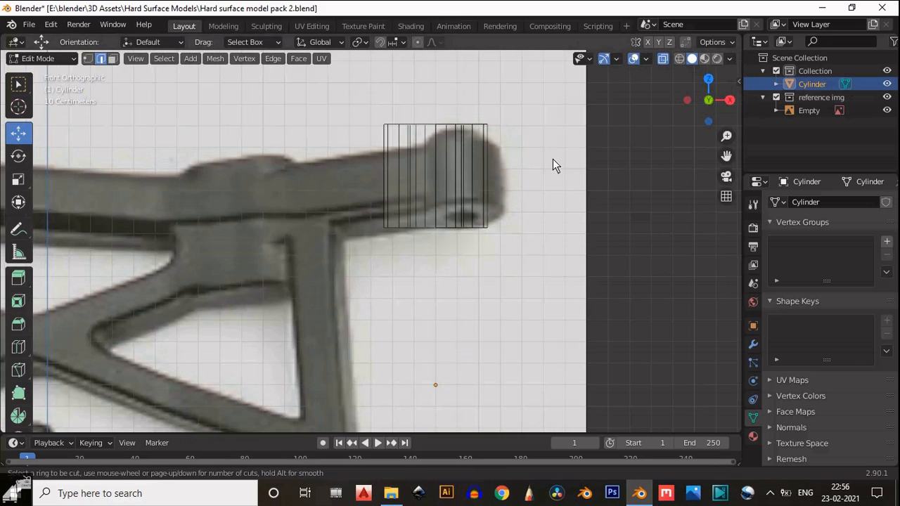
left_click(462, 165)
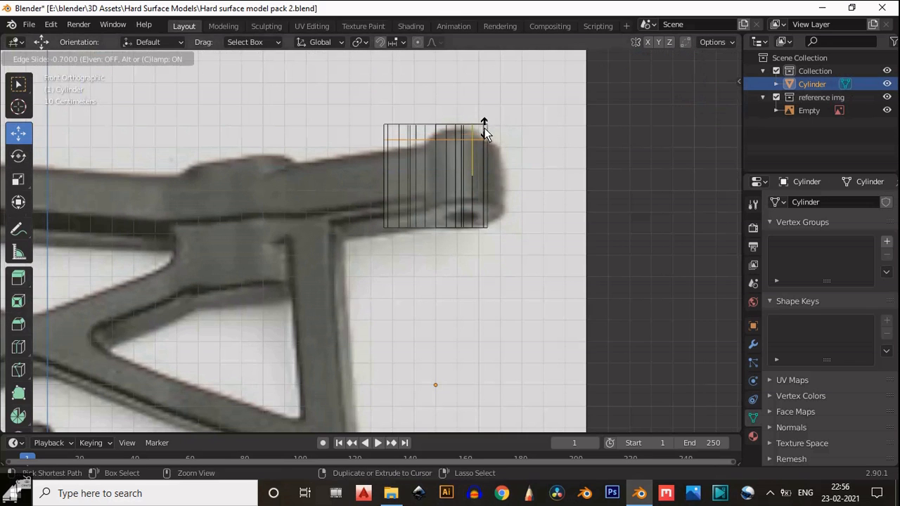
left_click(485, 133)
key("g")
key("g")
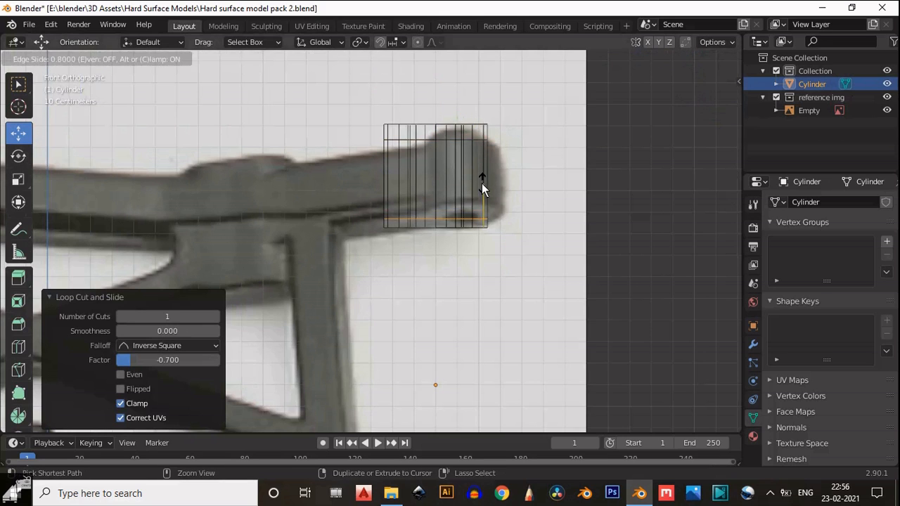
left_click(480, 181)
- Add a loop cut near each end of the lower cylinder at factors of -0.7 and 0.7, and turn X-ray display off
scroll(459, 212, "down", 5)
scroll(420, 143, "up", 4)
key("ctrl+r")
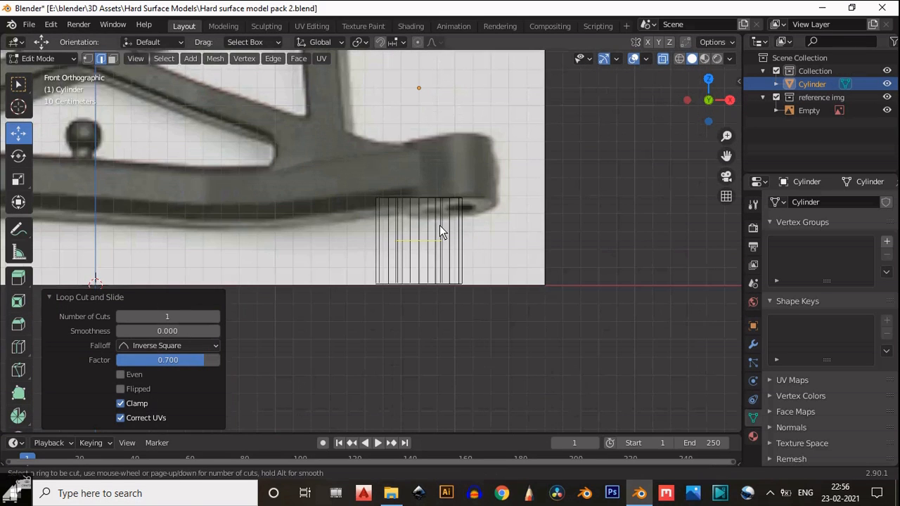
left_click(468, 246)
left_click(466, 210)
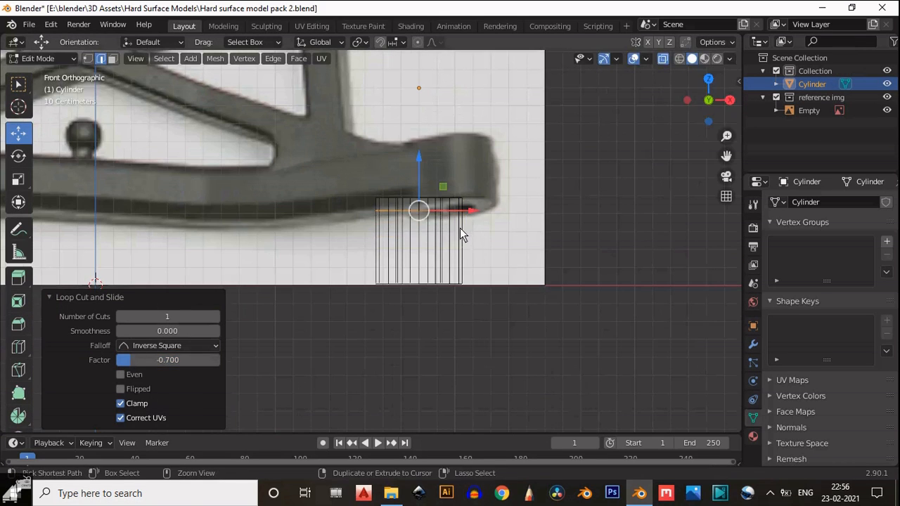
left_click(460, 235)
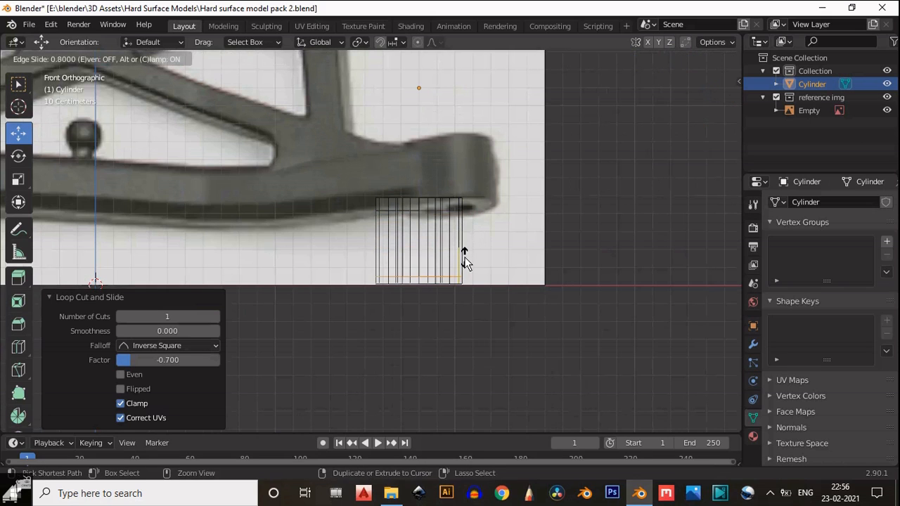
left_click(465, 254)
left_click(665, 58)
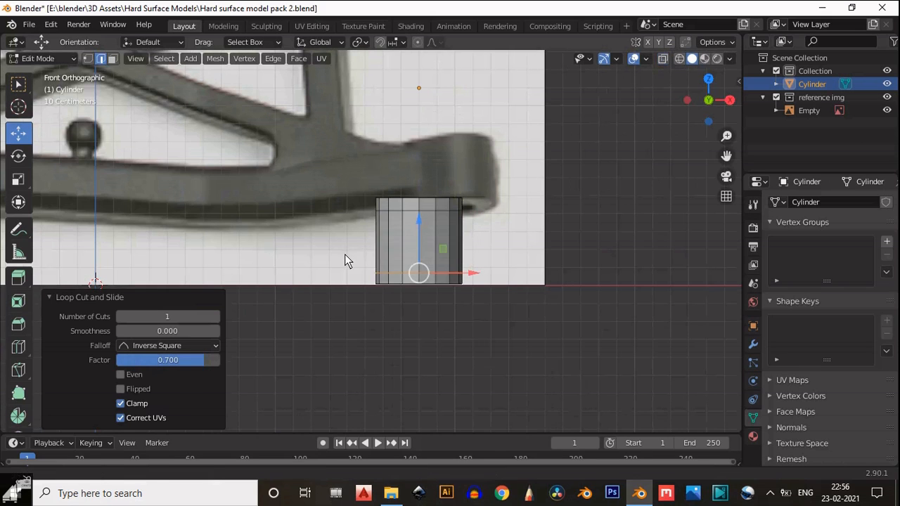
- Try to select the arm-facing side faces of the lower and then the upper cylinder in face mode
scroll(345, 253, "down", 1)
key("3")
left_click_drag(403, 237, 392, 255)
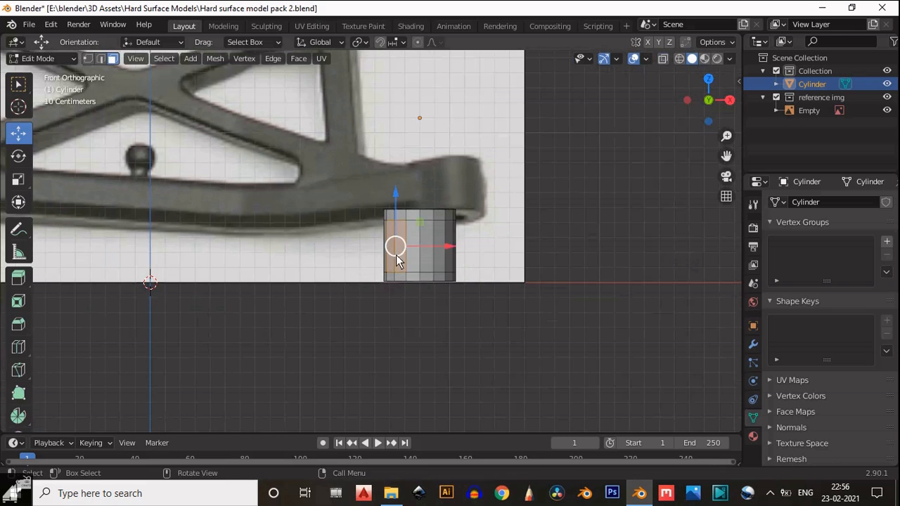
scroll(405, 180, "down", 1)
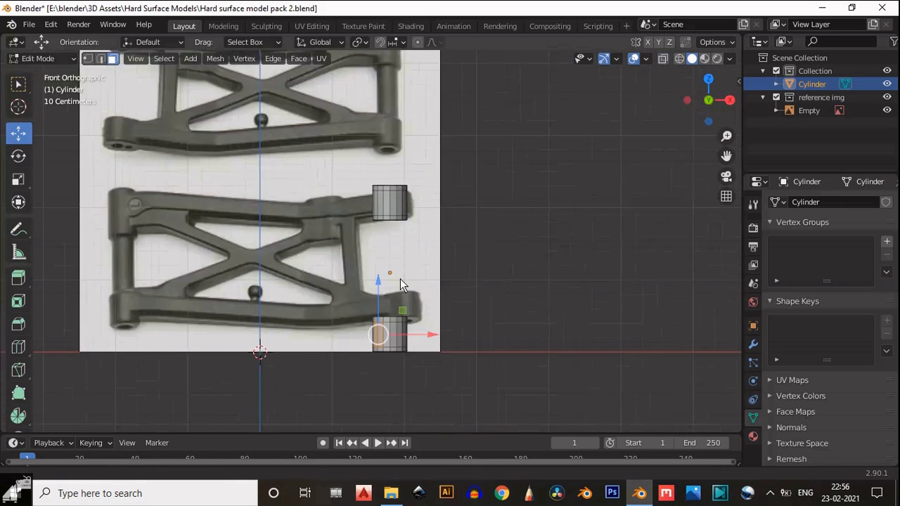
scroll(400, 278, "up", 5)
left_click_drag(402, 156, 388, 184, "shift")
scroll(388, 255, "down", 2)
middle_click_drag(392, 287, 414, 345, "shift")
key("w")
scroll(391, 209, "up", 2)
scroll(439, 203, "down", 3)
scroll(415, 345, "up", 3)
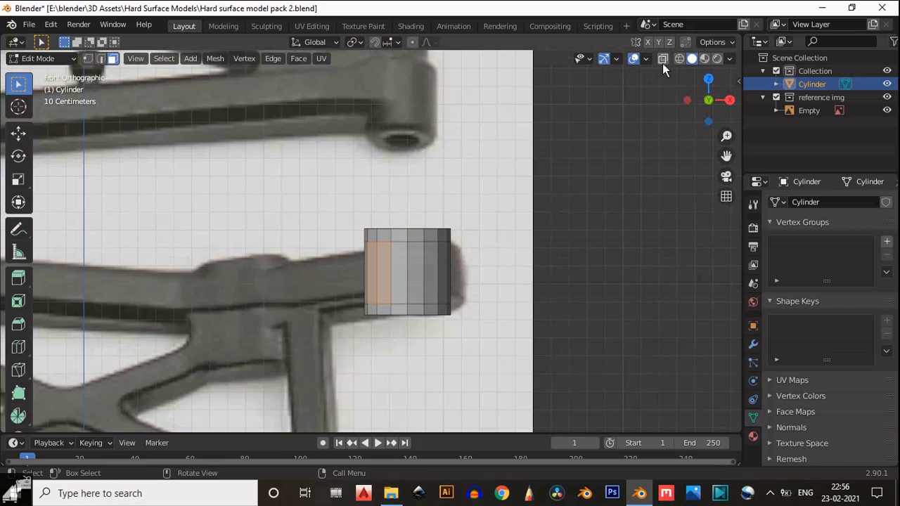
- Select the arm-facing outer faces in the upper cylinder's middle band, using X-ray display to catch hidden ones and refining the selection
left_click(661, 60)
scroll(414, 245, "up", 4)
key("1")
left_click_drag(318, 284, 408, 338)
key("3")
left_click_drag(344, 276, 409, 339)
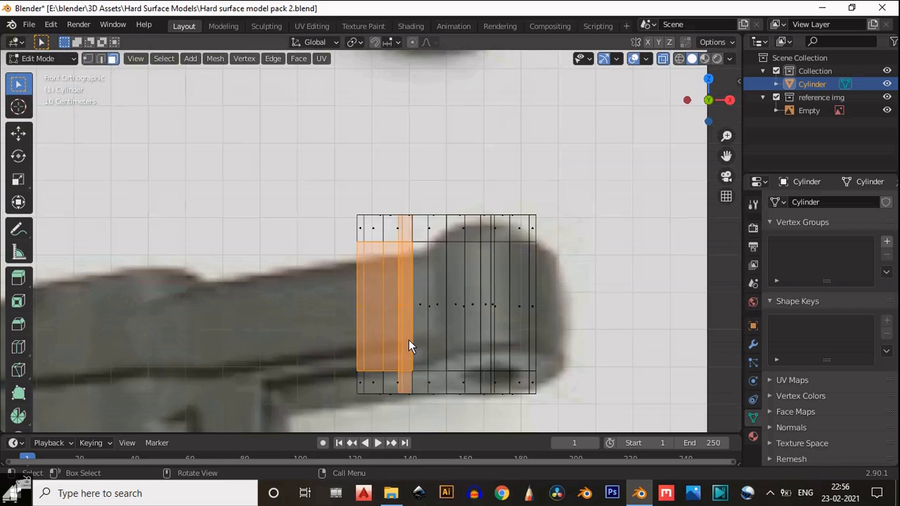
left_click(663, 59)
middle_click_drag(435, 162, 215, 305)
left_click(385, 258)
left_click(215, 308, "shift")
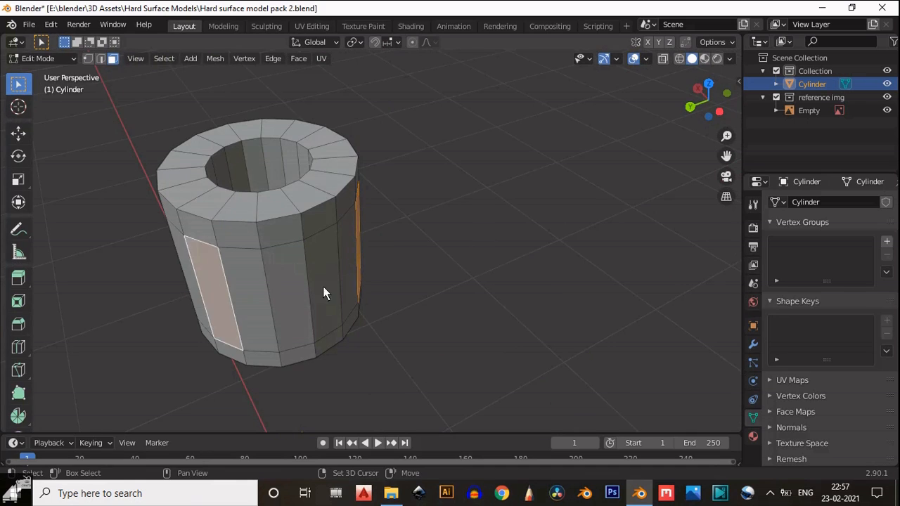
- Examine the upper cylinder's face selection from above and from the side, with and without X-ray display
middle_click_drag(323, 289, 513, 207)
key("KP_7")
key("alt+z")
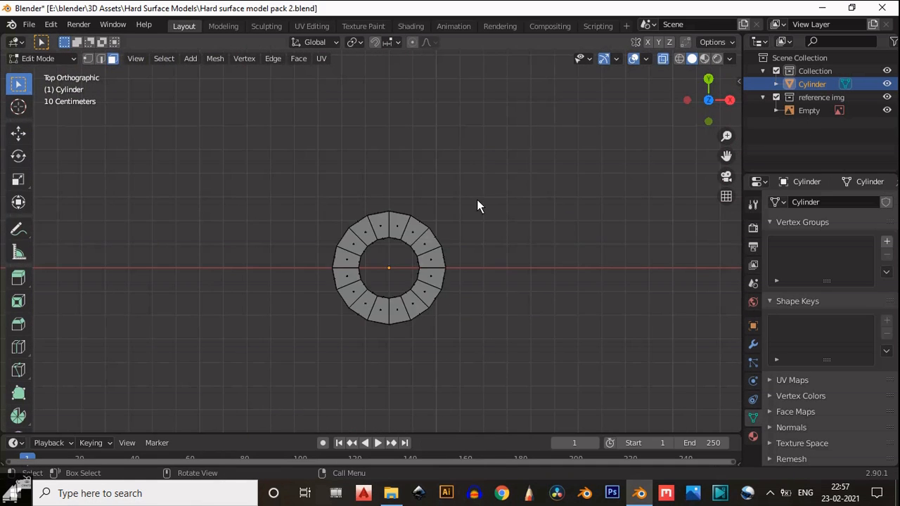
scroll(445, 281, "down", 2)
middle_click_drag(445, 284, 595, 150, "shift")
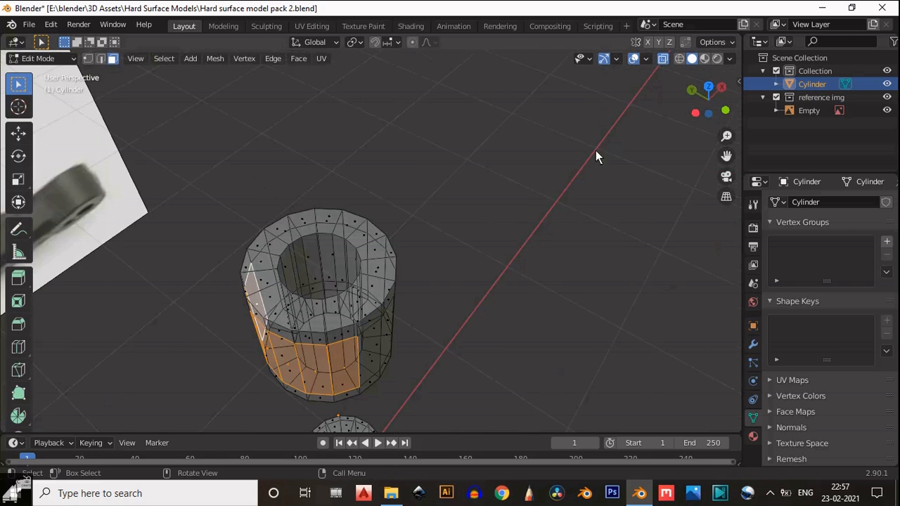
left_click(661, 60)
left_click(709, 86)
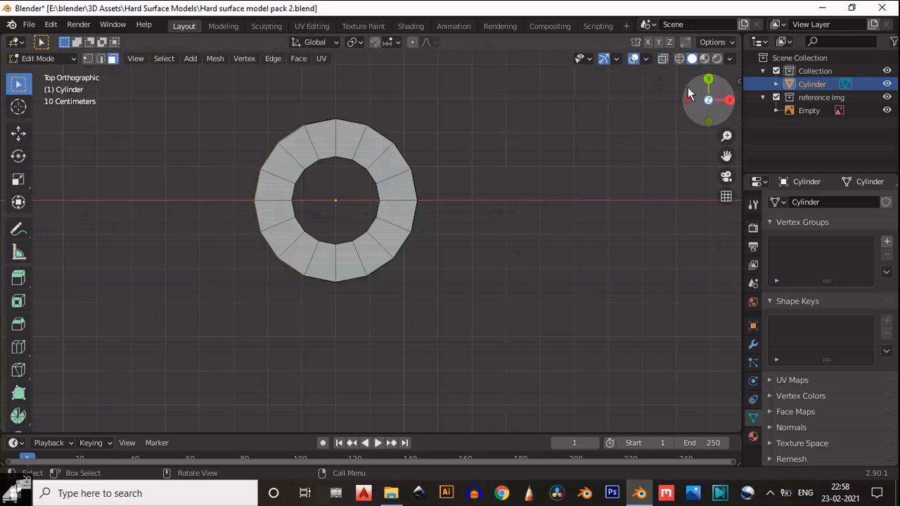
left_click(663, 59)
scroll(538, 190, "up", 2)
key("1")
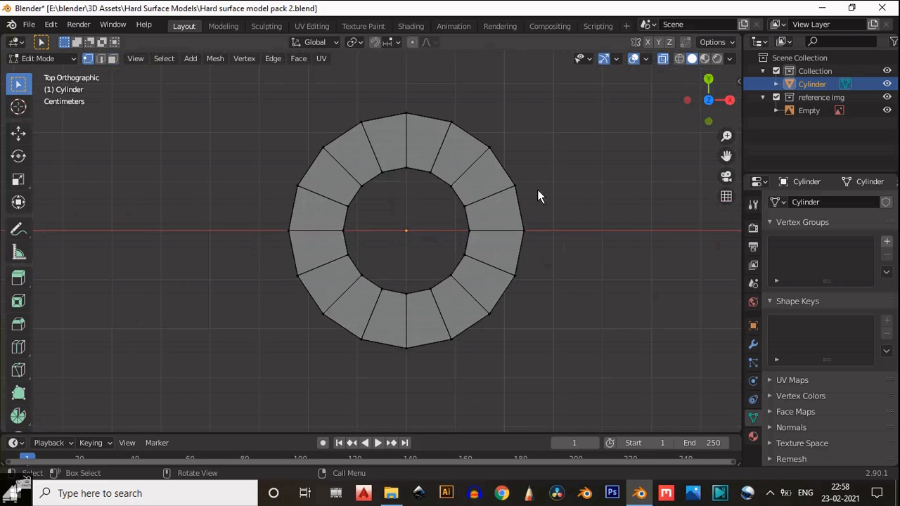
middle_click_drag(315, 218, 426, 214, "shift")
left_click(687, 101)
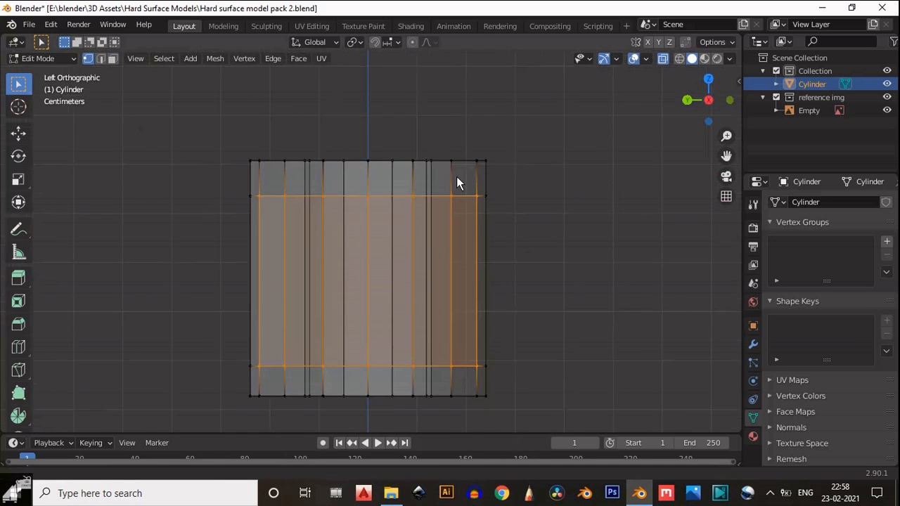
scroll(555, 188, "down", 1)
middle_click_drag(554, 189, 444, 260)
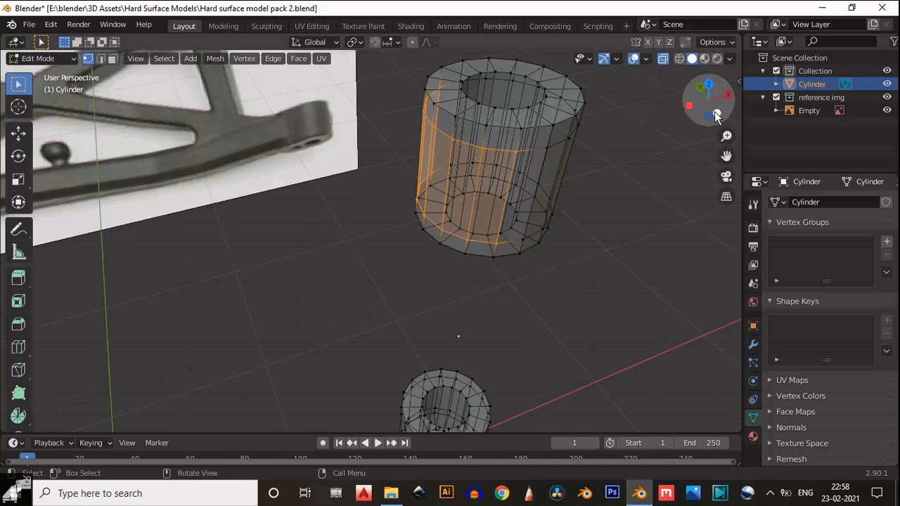
- In front view, extrude the selected faces of the upper cylinder 0.6 m along the reference arm
left_click(715, 116)
key("e")
left_click(253, 211)
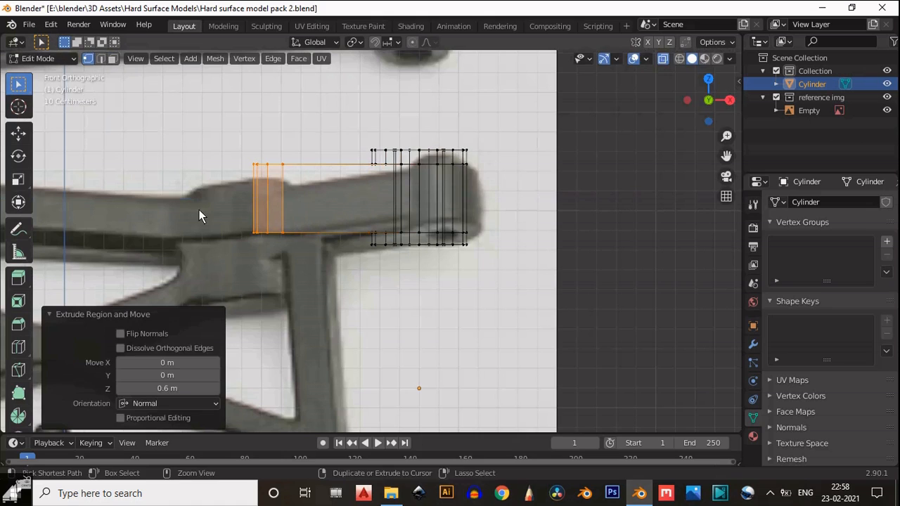
- Flatten the curved end of the extrusion by scaling it to 0 along X
left_click(18, 179)
left_click_drag(306, 202, 279, 199)
right_click(302, 195)
right_click(290, 200)
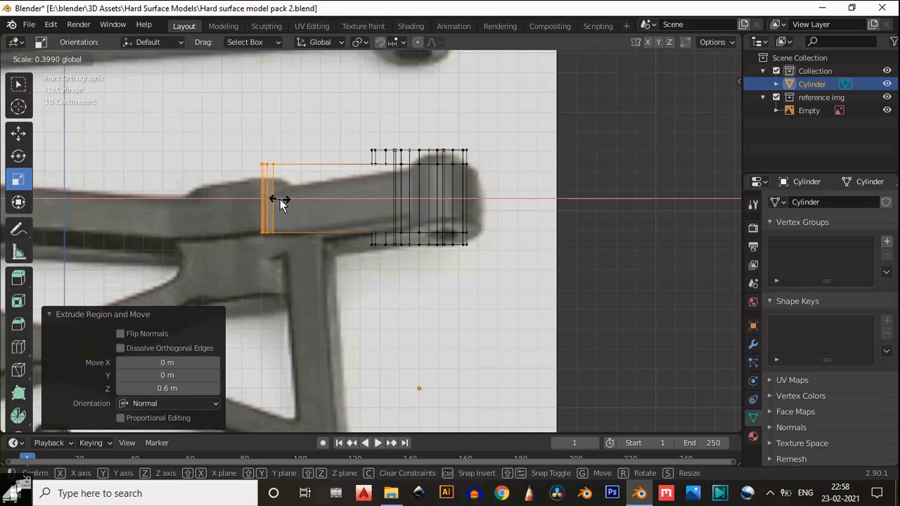
key("0")
key("Return")
- Turn X-ray display off and examine the flattened extrusion from several angles and against the reference image
mouse_move(280, 199)
middle_mouse_down()
mouse_move(318, 230)
mouse_move(321, 278)
middle_mouse_up()
left_click(664, 59)
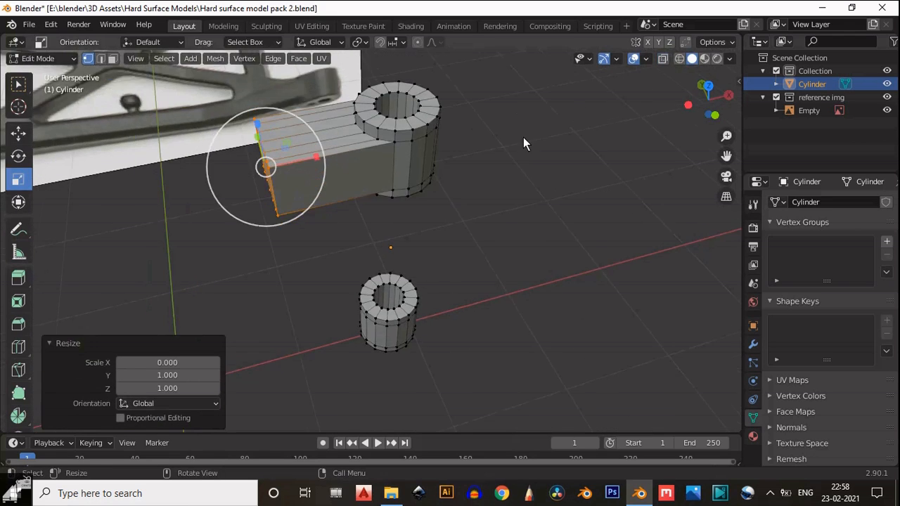
middle_click_drag(523, 137, 467, 249)
scroll(467, 249, "down", 4)
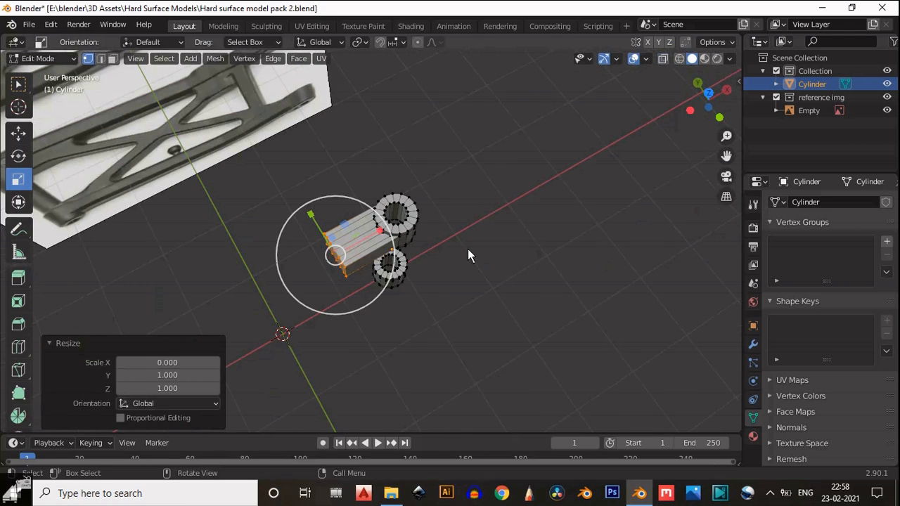
middle_click_drag(366, 280, 428, 160)
scroll(427, 159, "up", 4)
left_click(720, 100)
scroll(562, 155, "down", 2)
middle_click_drag(534, 176, 509, 170, "shift")
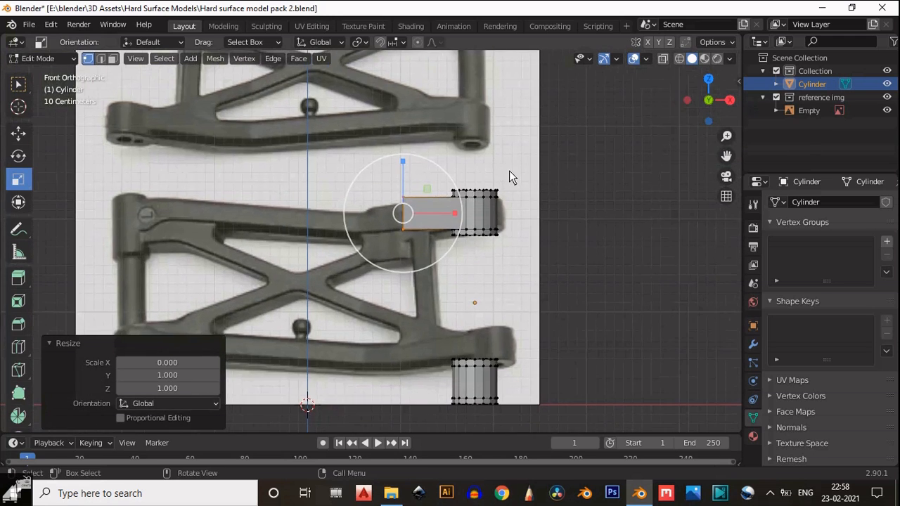
scroll(509, 170, "up", 1)
scroll(492, 181, "down", 1)
- Move the flattened end about 0.297 m along X, back toward the upper eyelet
middle_click_drag(475, 194, 389, 173, "shift")
key("shift+space")
key("g")
left_click_drag(393, 195, 420, 197)
middle_click_drag(383, 201, 398, 207, "shift")
scroll(407, 215, "up", 5)
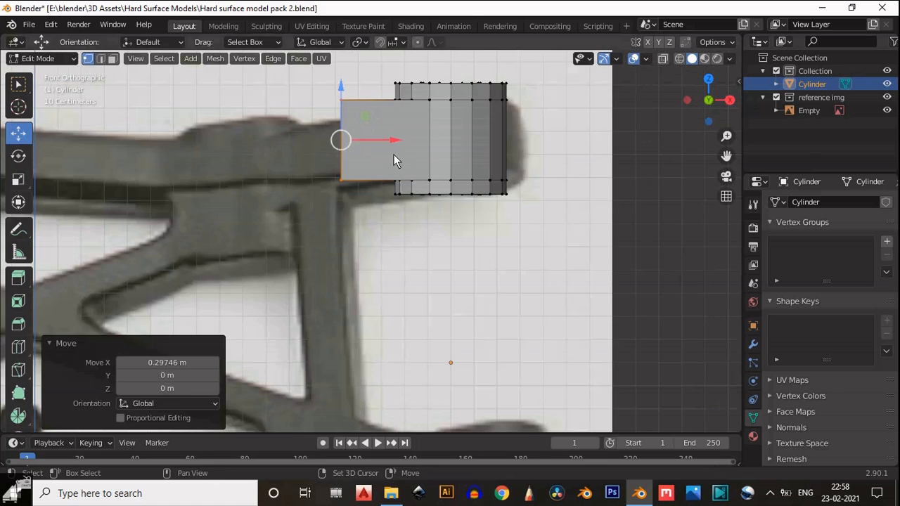
- Extrude the end of the arm another 0.2 m along the reference
middle_click_drag(385, 137, 456, 194, "shift")
key("e")
left_click(398, 191, "ctrl")
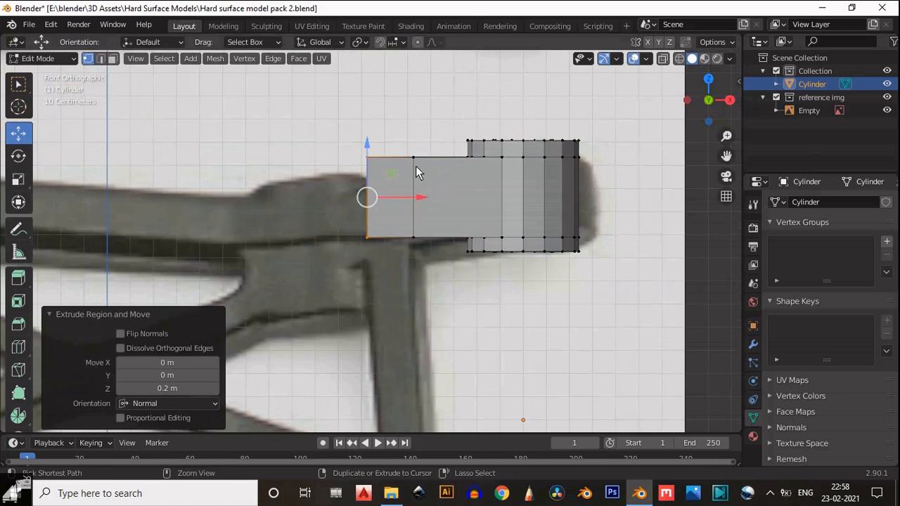
- With X-ray on, nudge the last two vertex columns slightly along X, finishing with the end column by about -0.02 m
left_click(663, 58)
left_click_drag(420, 120, 313, 280)
left_click_drag(433, 198, 431, 198)
left_click_drag(377, 117, 308, 246)
left_click_drag(409, 201, 400, 197)
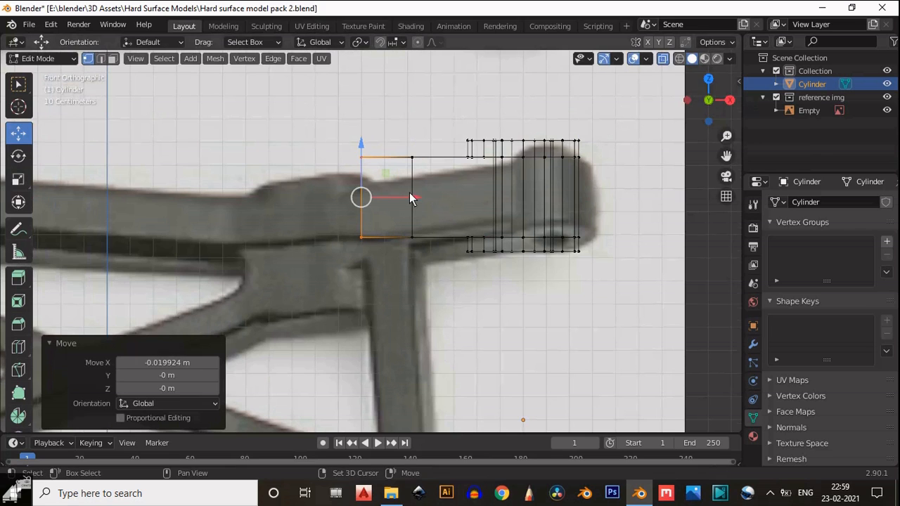
- Extrude the arm's end once more along the reference and pull it back about 0.369 m along X
middle_click_drag(409, 192, 476, 162, "shift")
scroll(464, 204, "down", 4)
scroll(475, 162, "up", 3)
key("e")
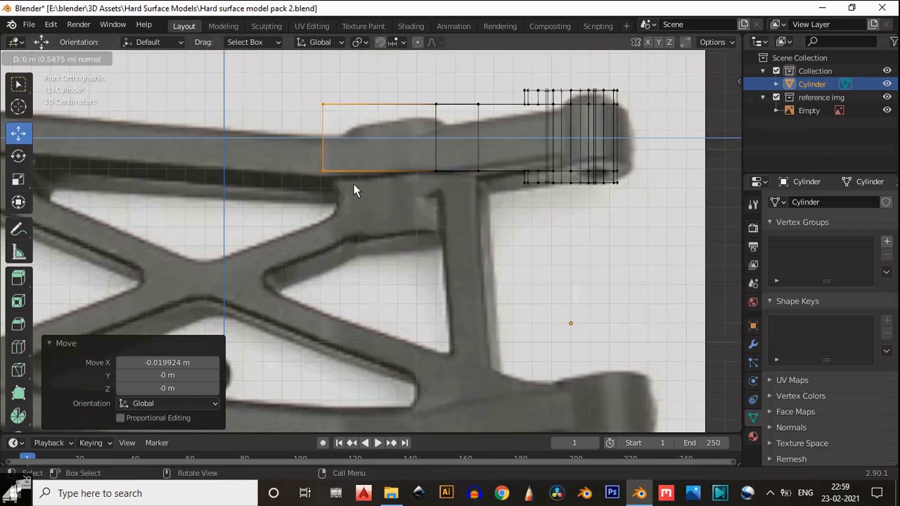
left_click(415, 178)
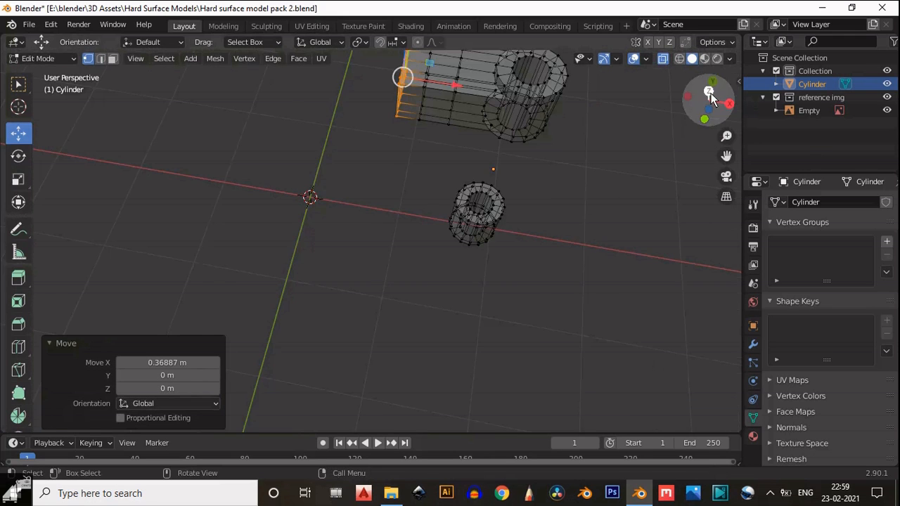
- In top view, shift the arm's end column and the column beside it along +Y to angle the arm
left_click(710, 93)
middle_click_drag(480, 123, 485, 245, "shift")
scroll(485, 245, "up", 6)
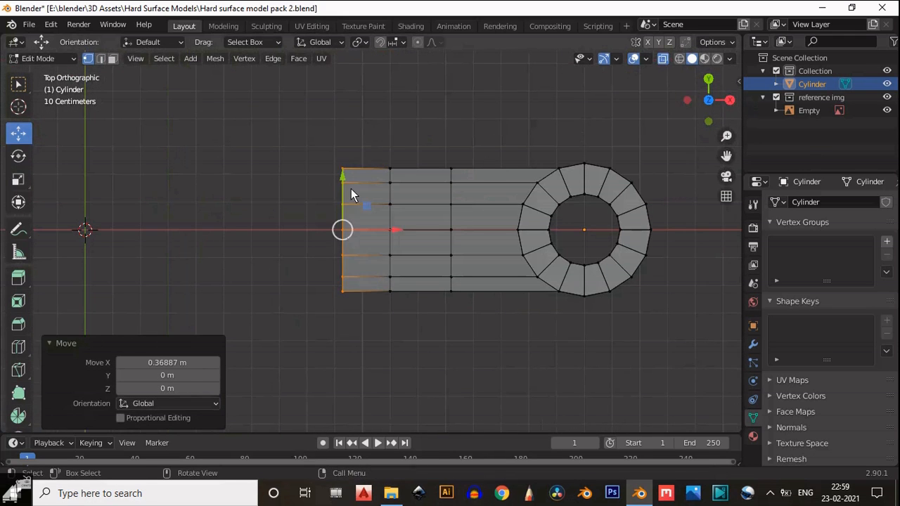
left_click_drag(345, 187, 337, 128)
left_click_drag(414, 314, 379, 127)
left_click_drag(394, 191, 396, 166)
- Try to shift the column nearest the eyelet and then the outer columns further along Y
left_click_drag(482, 324, 434, 155)
left_click_drag(455, 187, 458, 169)
right_click(458, 170)
left_click_drag(357, 88, 417, 303)
left_click_drag(389, 156, 274, 306)
scroll(389, 139, "down", 4)
left_click(709, 122)
scroll(510, 165, "down", 1)
left_click(711, 82)
left_click_drag(368, 196, 370, 175)
right_click(369, 174)
- Undo the recent changes and try to shift all three arm columns together along Y
scroll(388, 204, "up", 4)
key("ctrl+z")
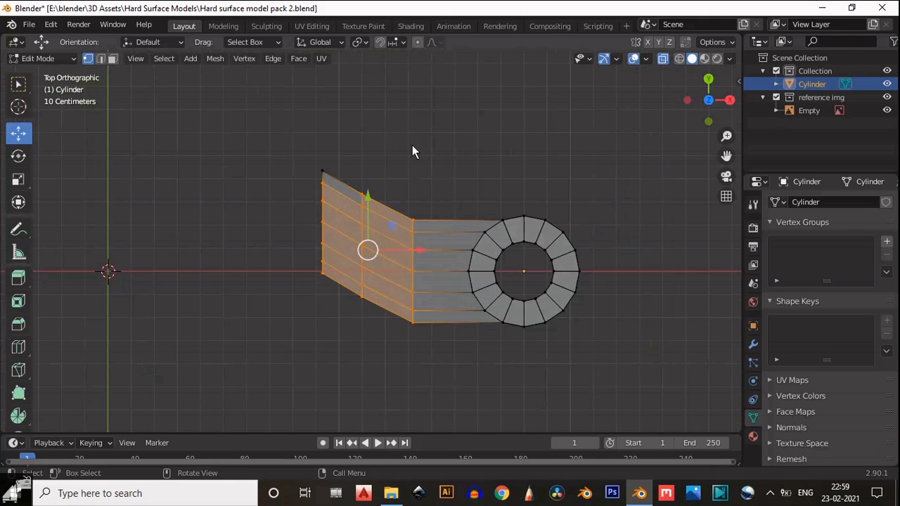
left_click_drag(414, 145, 272, 360)
left_click_drag(368, 203, 366, 185)
right_click(366, 185)
key("ctrl+z")
key("ctrl+z")
- Adjust the arm's columns along Y into an even slope, finishing by moving all three together by about 0.028 m
left_click_drag(424, 347, 414, 209)
left_click_drag(384, 177, 349, 309)
left_click_drag(361, 201, 317, 176)
left_click(320, 183, "alt")
left_click_drag(382, 156, 278, 291)
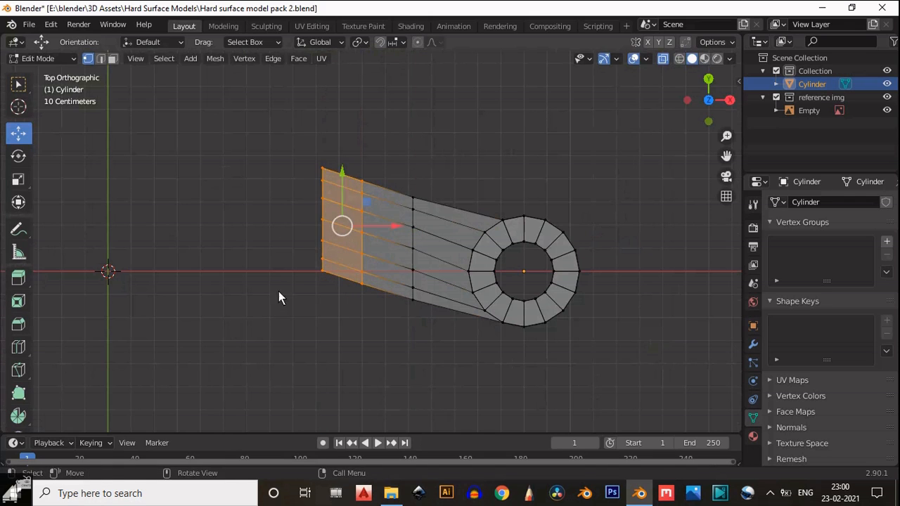
left_click_drag(342, 180, 343, 179)
left_click_drag(434, 159, 302, 309)
left_click_drag(367, 207, 367, 200)
- Turn X-ray display off and compare the sloped arm with the reference in front view
scroll(367, 201, "down", 1)
left_click(663, 59)
scroll(450, 267, "down", 3)
middle_click_drag(434, 254, 448, 174, "shift")
scroll(444, 132, "up", 3)
left_click(709, 115)
middle_click_drag(519, 219, 586, 228, "shift")
scroll(587, 228, "up", 1)
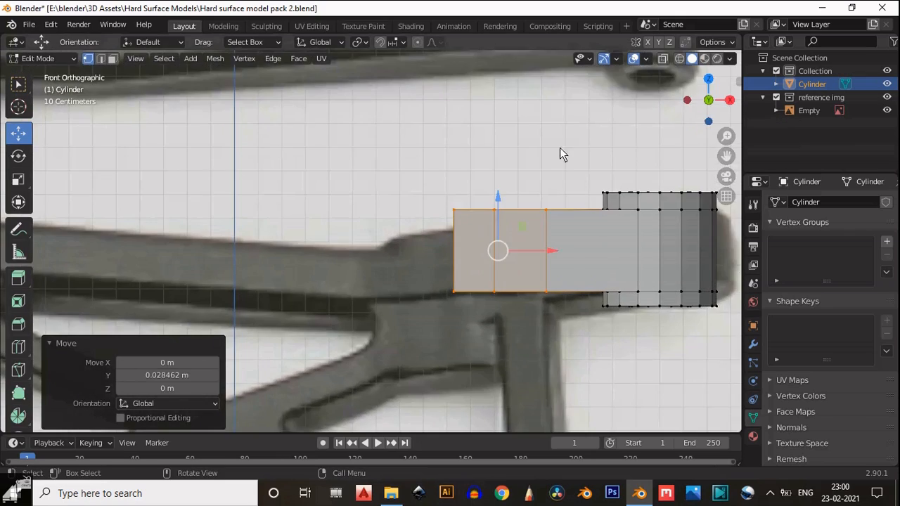
- Select all the vertices of the arm's end column, using X-ray display to include the hidden ones
key("3")
middle_click_drag(560, 147, 473, 185)
scroll(475, 129, "down", 2)
left_click_drag(460, 140, 351, 327)
left_click(708, 110)
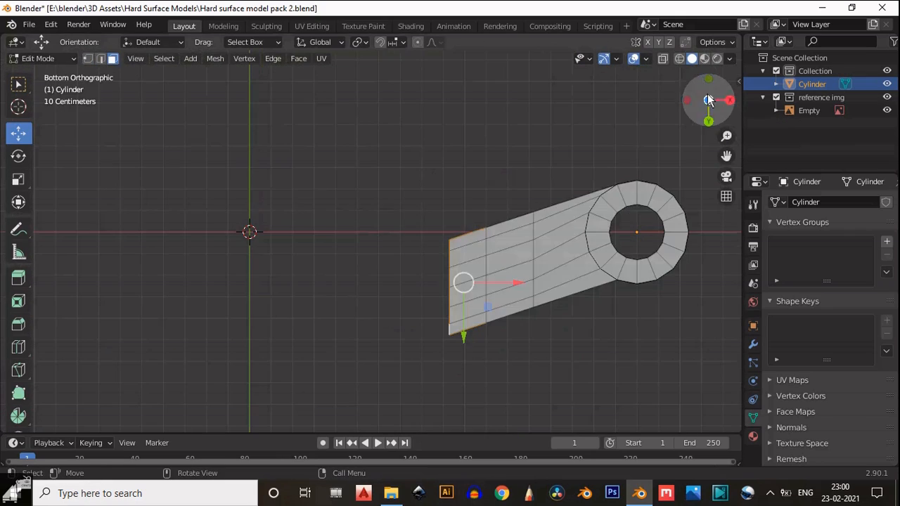
left_click(663, 59)
key("1")
left_click_drag(469, 202, 327, 429)
left_click(662, 60)
- In front view, move the arm's end column about -0.355 m along X to follow the reference
middle_click_drag(578, 123, 576, 228)
scroll(575, 228, "down", 3)
left_click(708, 107)
middle_click_drag(458, 187, 471, 213, "shift")
left_click_drag(481, 224, 440, 221)
- In top view, shift the arm's end column along +Y to continue the slope, fine-tuning it by about 0.011 m
middle_click_drag(440, 221, 405, 298)
scroll(404, 298, "down", 1)
left_click(709, 92)
middle_click_drag(374, 73, 370, 223, "shift")
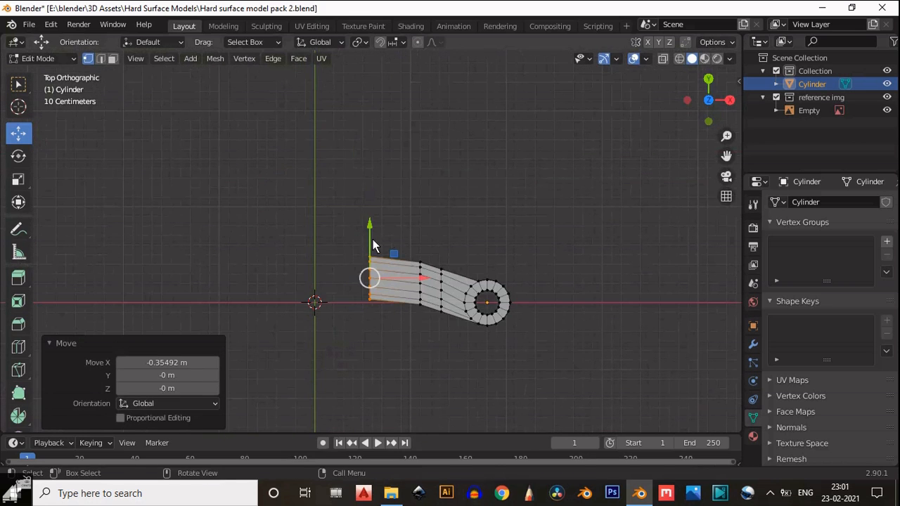
left_click_drag(370, 223, 366, 199)
scroll(397, 249, "up", 5)
left_click_drag(330, 159, 332, 169)
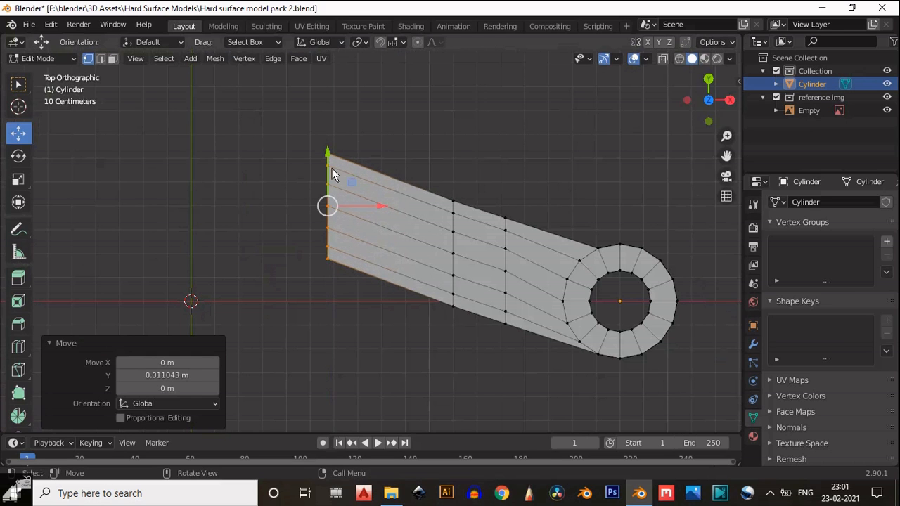
- In front view, extrude the arm's end 2.3 m across to the eyelet at the reference's far end
left_click(708, 121)
scroll(563, 144, "down", 2)
middle_click_drag(601, 160, 576, 161, "shift")
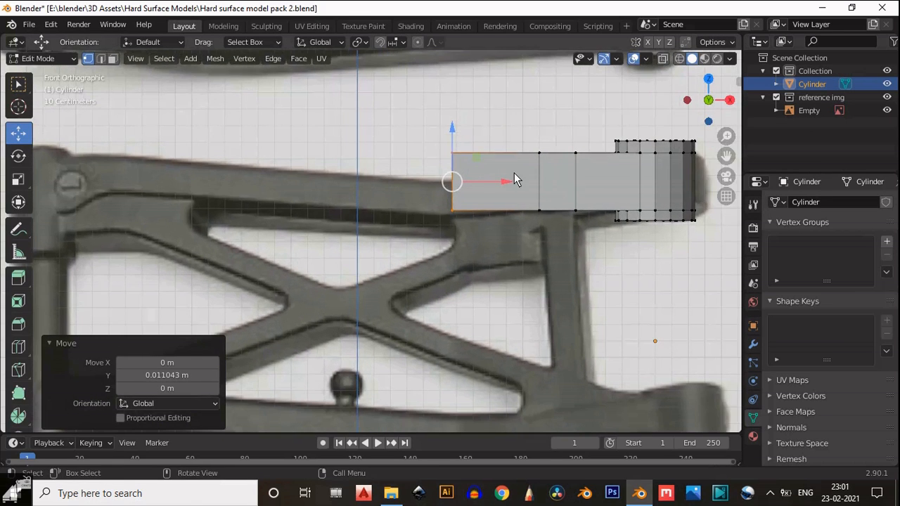
key("e")
left_click(132, 131)
scroll(527, 202, "down", 3)
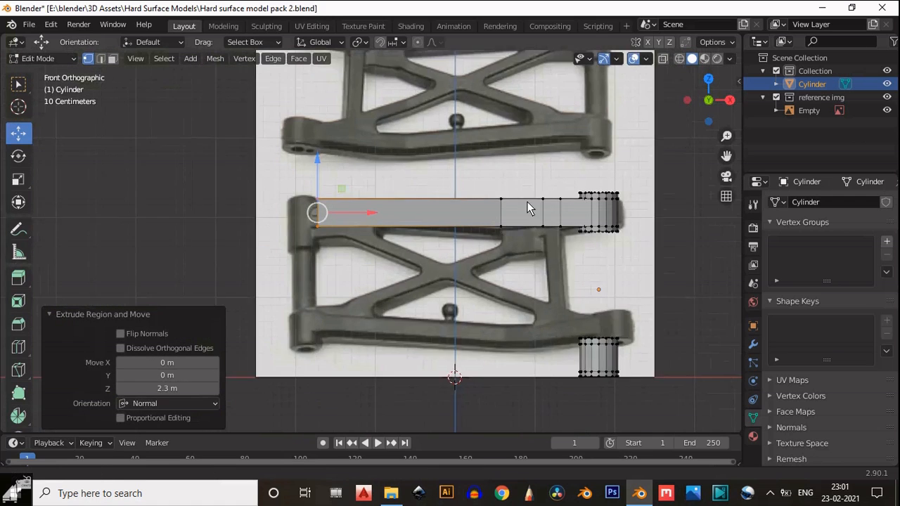
- Nudge the extruded far end about -0.019 m along X to meet the reference eyelet
scroll(539, 193, "up", 2)
middle_click_drag(539, 192, 533, 157, "shift")
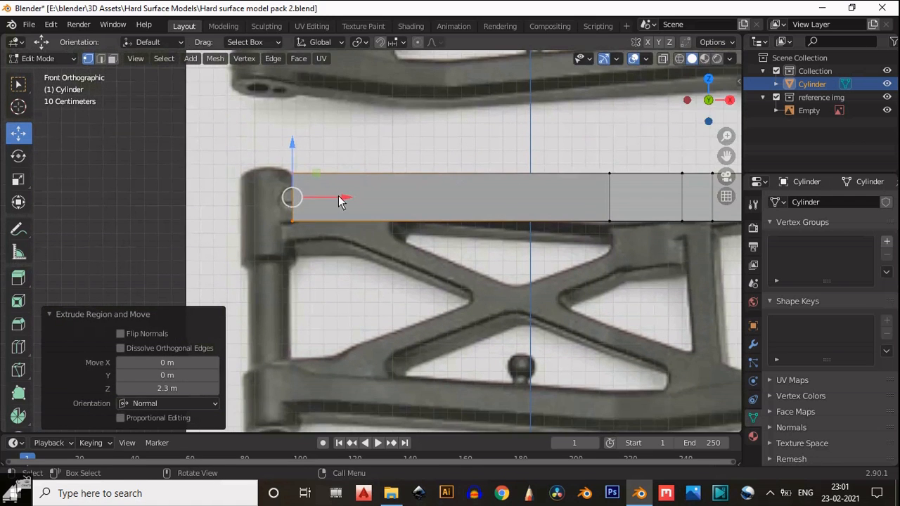
left_click_drag(338, 195, 332, 196)
- In top view, move the arm's far end -0.4 m along Y so the long section slopes back
scroll(427, 159, "down", 1)
middle_click_drag(427, 159, 435, 341)
left_click(706, 105)
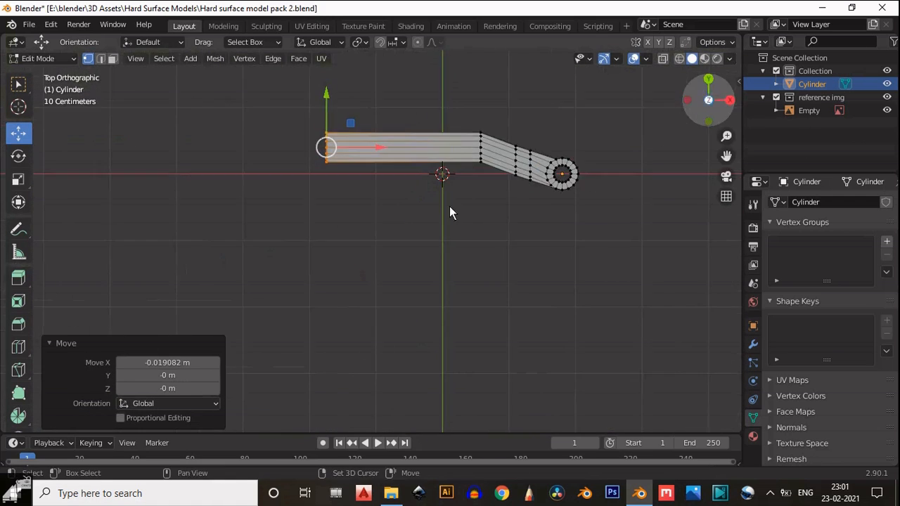
key("g")
key("y")
left_click(319, 152)
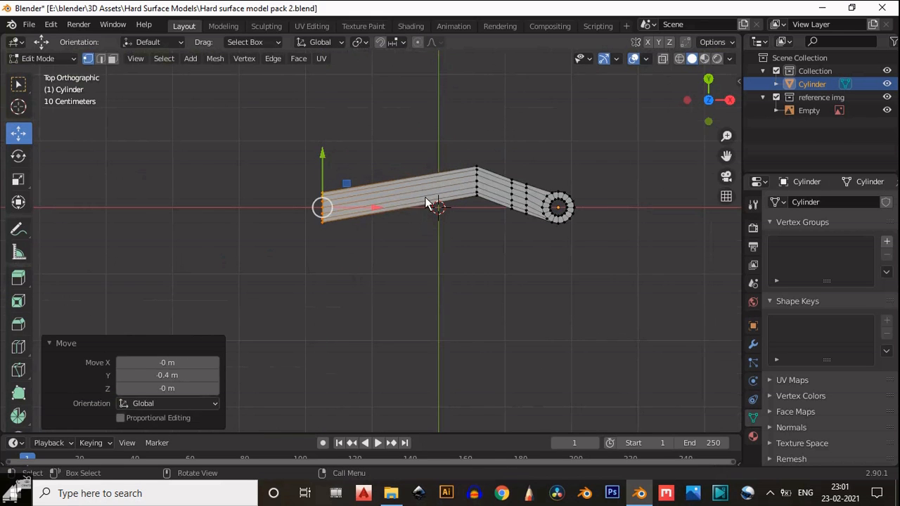
- In top view, duplicate the right-hand eyelet and move the copy along X to just beyond the arm's far left end
scroll(394, 232, "up", 3)
middle_click_drag(393, 233, 198, 259, "shift")
left_click_drag(526, 147, 350, 314)
middle_click_drag(443, 239, 529, 210, "shift")
key("shift+d")
key("Escape")
left_click_drag(529, 212, 216, 216)
scroll(223, 233, "down", 5)
middle_click_drag(223, 233, 427, 245, "shift")
scroll(427, 245, "up", 3)
left_click_drag(627, 237, 477, 239)
scroll(468, 233, "up", 3)
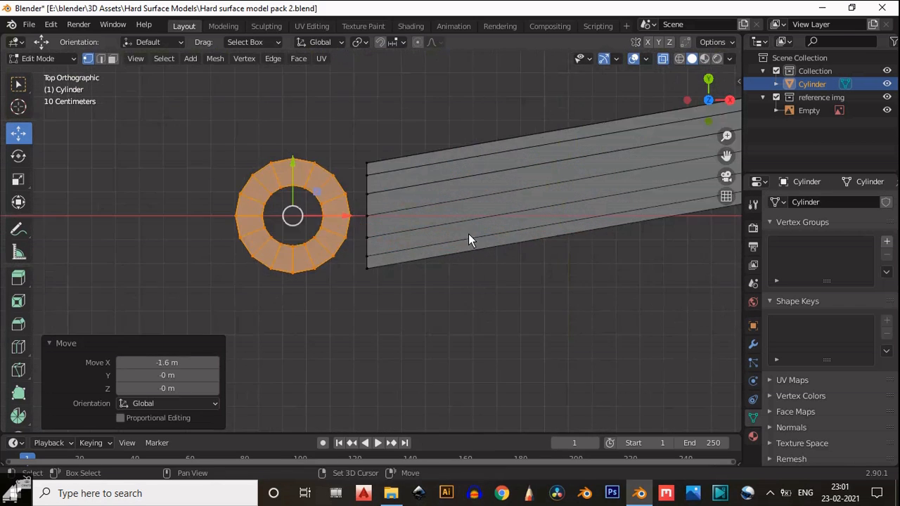
left_click_drag(306, 235, 296, 235)
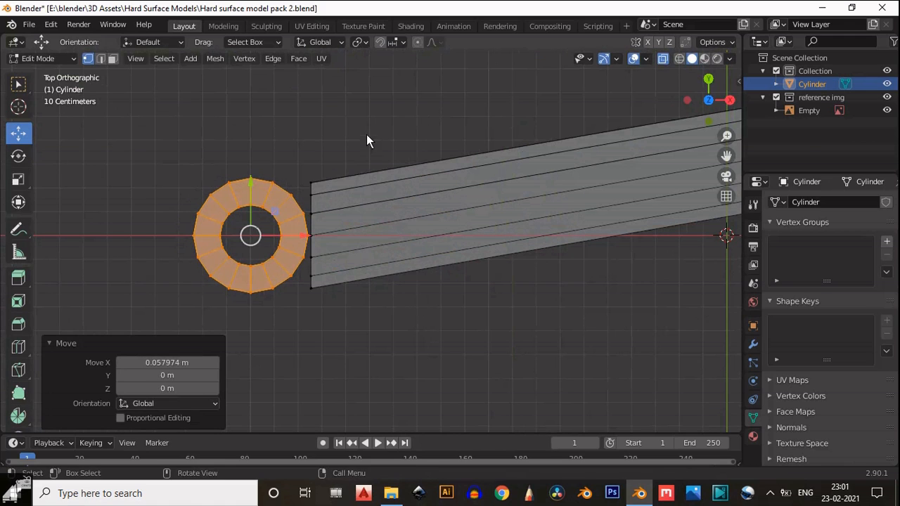
- Move the arm's left end column of vertices about 0.043 m along X to open a gap beside the copied eyelet
left_click_drag(366, 135, 307, 337)
left_click_drag(305, 104, 264, 361)
left_click_drag(310, 231, 328, 230)
middle_click_drag(317, 231, 322, 248, "shift")
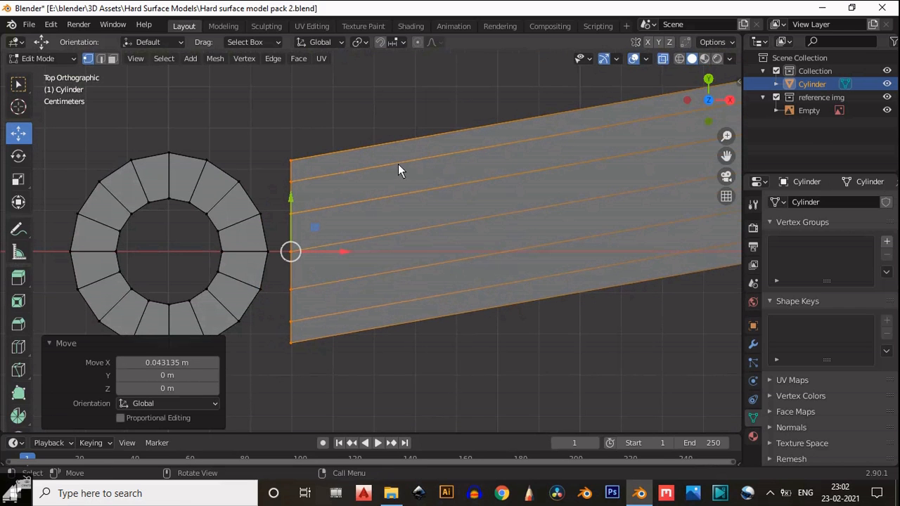
- Select the whole linked left eyelet and rotate it -180° in top view so its recess faces the arm
key("3")
scroll(502, 264, "down", 5)
middle_click_drag(502, 264, 108, 251, "shift")
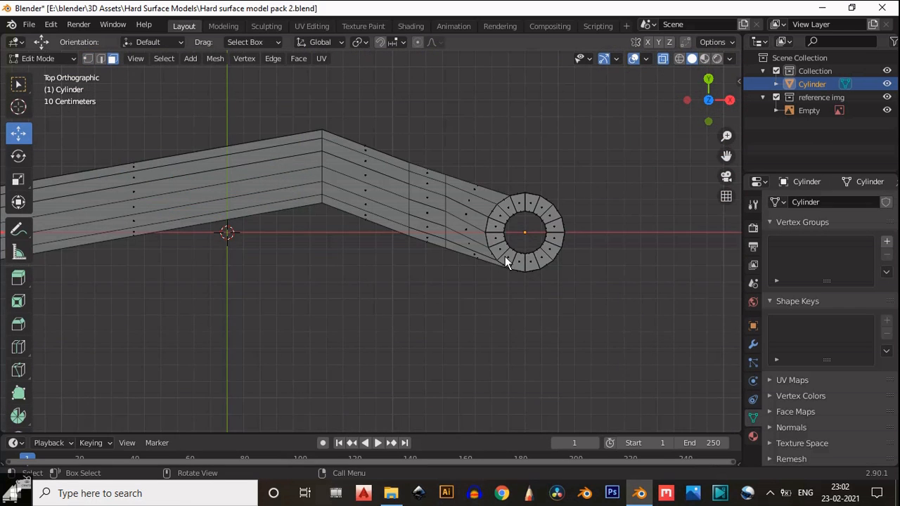
scroll(528, 251, "up", 1)
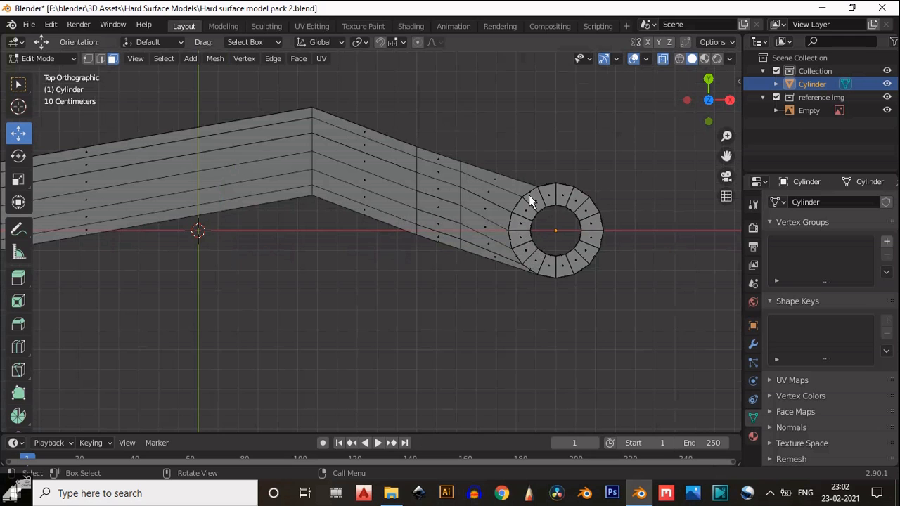
scroll(526, 194, "down", 1)
middle_click_drag(327, 277, 632, 261, "shift")
scroll(191, 211, "up", 1)
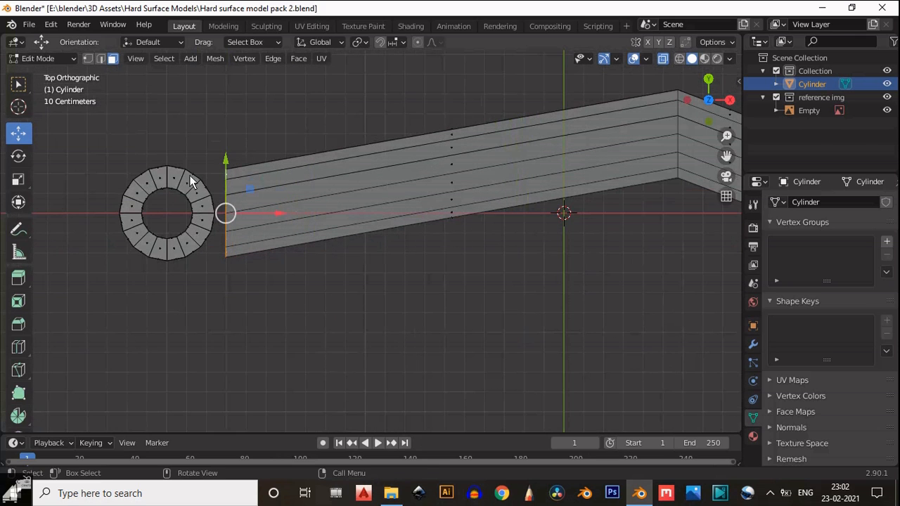
middle_click_drag(242, 219, 808, 56)
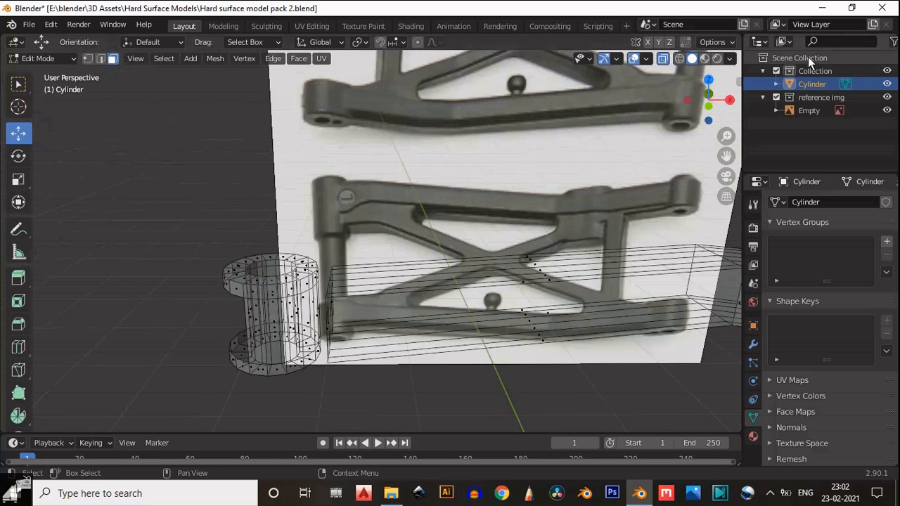
left_click(662, 58)
middle_click_drag(258, 264, 327, 173)
key("l")
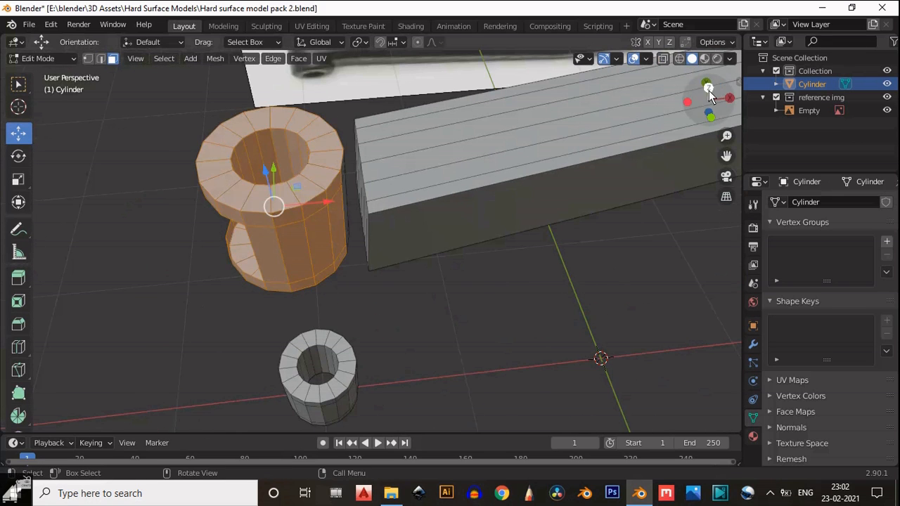
left_click(707, 87)
left_click_drag(355, 98, 127, 298)
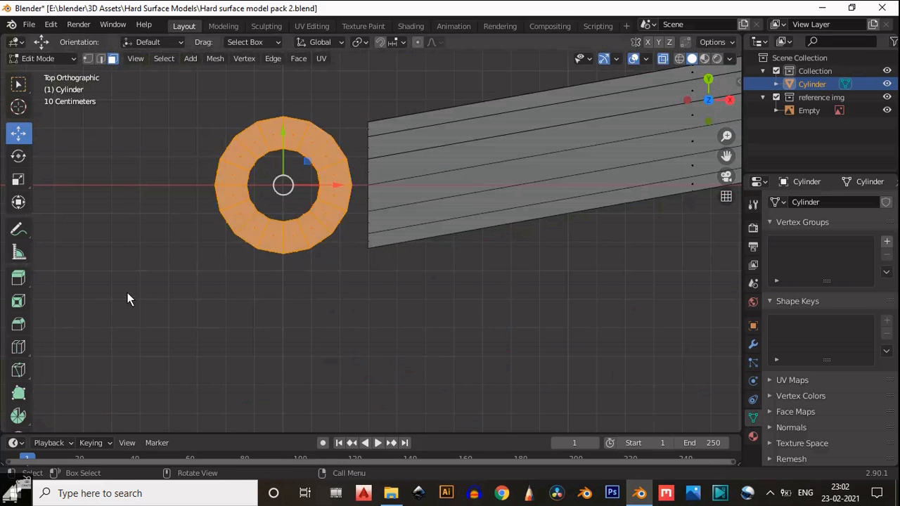
key("r")
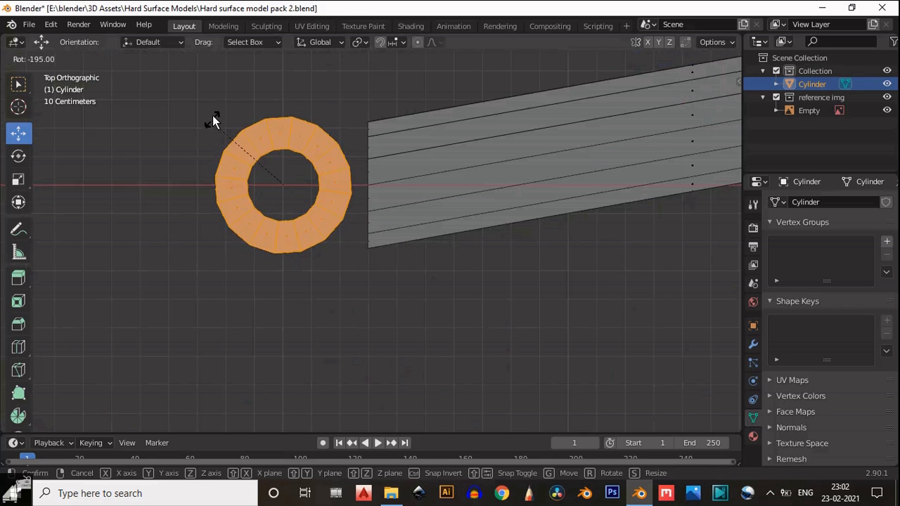
left_click(240, 118, "ctrl")
left_click(663, 58)
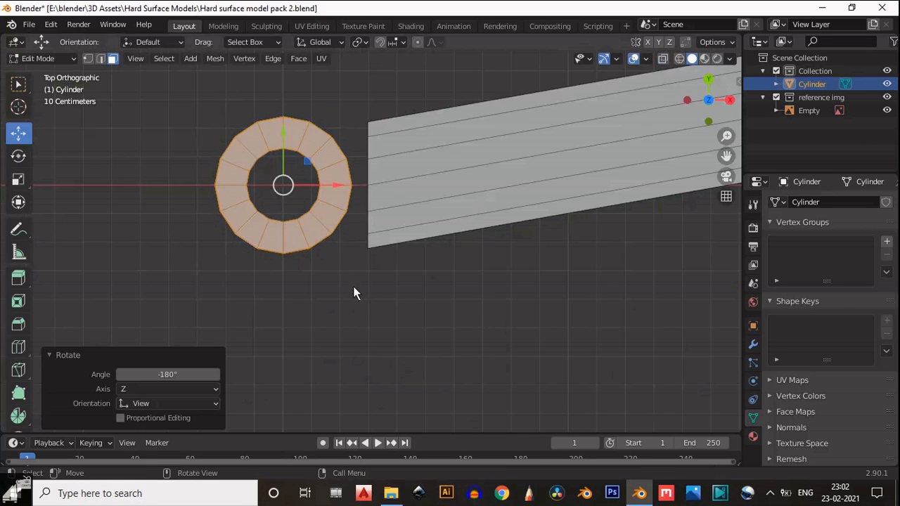
- Delete the end faces of the arm that face the left eyelet
middle_click_drag(353, 286, 508, 255)
scroll(373, 278, "up", 4)
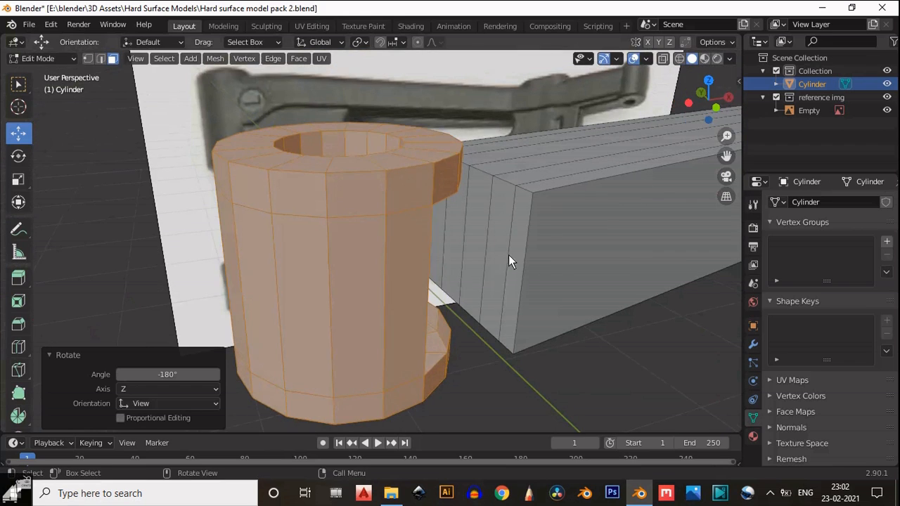
left_click_drag(523, 227, 473, 255)
scroll(411, 278, "up", 3)
middle_click_drag(513, 258, 340, 289, "shift")
left_click(382, 279, "shift")
left_click(360, 257, "shift")
left_click(349, 250, "shift")
key("x")
left_click(350, 251)
- Fill the gap between the left eyelet and the arm's open end with new faces built from their opposing edges
key("2")
left_click(287, 283)
left_click(169, 265, "shift")
middle_click_drag(175, 264, 383, 235)
key("f")
key("1")
key("2")
left_click(335, 279)
key("f")
key("f")
key("f")
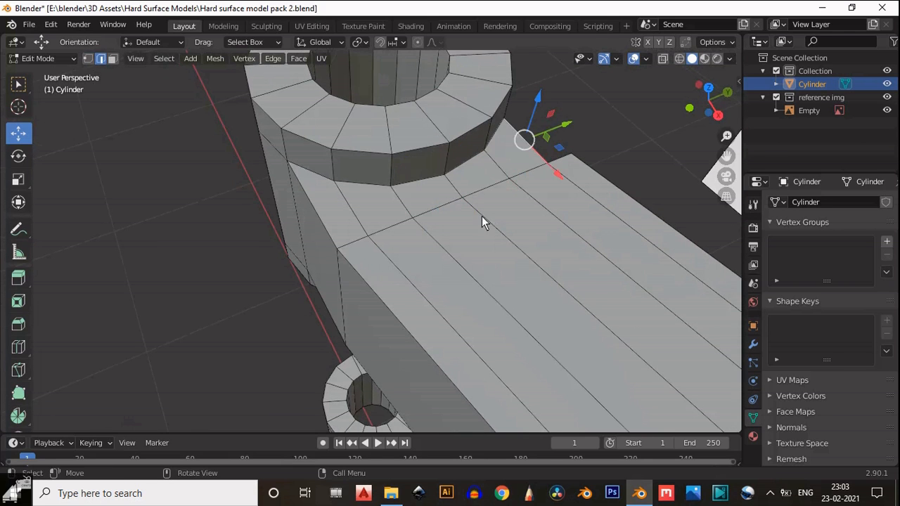
- In top view with X-ray on, move the left eyelet about -0.036 m along Y to line up with the arm's slope
middle_click_drag(483, 218, 492, 281)
left_click(711, 80)
scroll(346, 223, "down", 14)
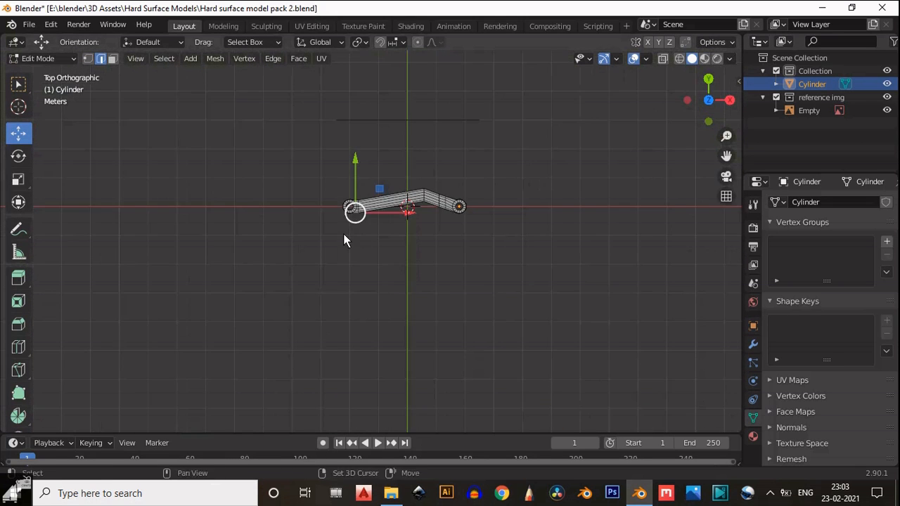
middle_click_drag(343, 233, 377, 296, "shift")
scroll(383, 312, "up", 8)
middle_click_drag(392, 334, 362, 196, "shift")
scroll(362, 196, "up", 5)
left_click(663, 58)
scroll(407, 94, "up", 5)
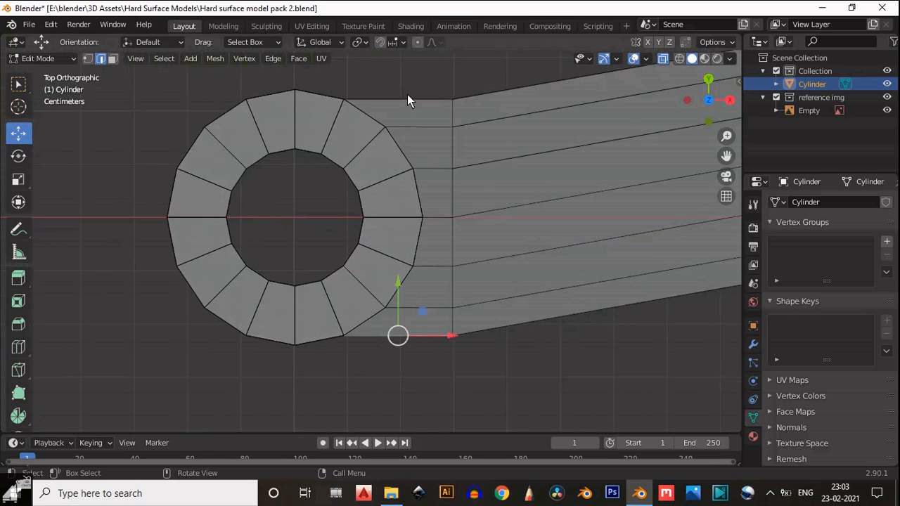
scroll(406, 116, "down", 2)
left_click_drag(419, 84, 169, 386)
left_click_drag(316, 176, 311, 213)
scroll(394, 225, "down", 2)
middle_click_drag(464, 226, 353, 281, "shift")
scroll(353, 281, "down", 4)
middle_click_drag(732, 166, 558, 178, "shift")
left_click(663, 58)
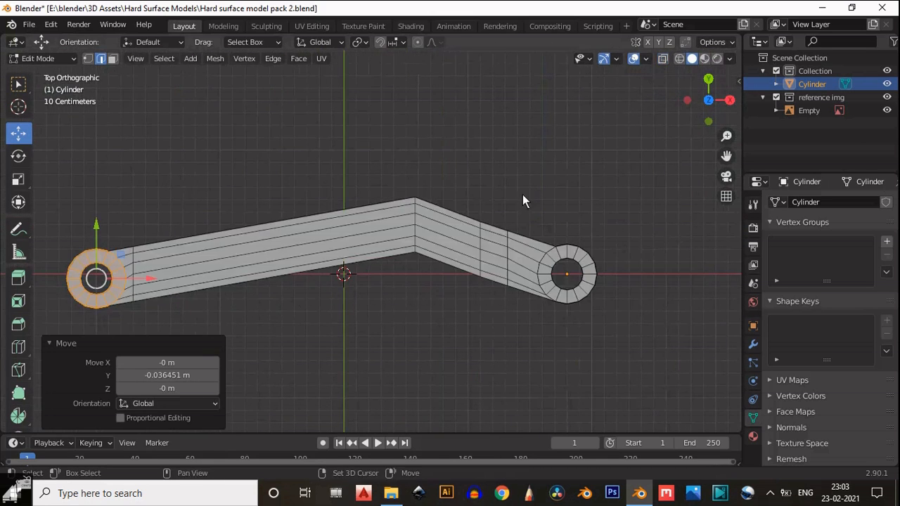
- Shift the right eyelet slightly along -Y so it lines up with the short sloping section of the arm
scroll(420, 187, "up", 3)
middle_click_drag(421, 187, 233, 155, "shift")
left_click_drag(605, 146, 419, 385)
left_click(663, 59)
left_click_drag(653, 161, 404, 381)
left_click_drag(515, 210, 516, 215)
left_click_drag(651, 111, 441, 381)
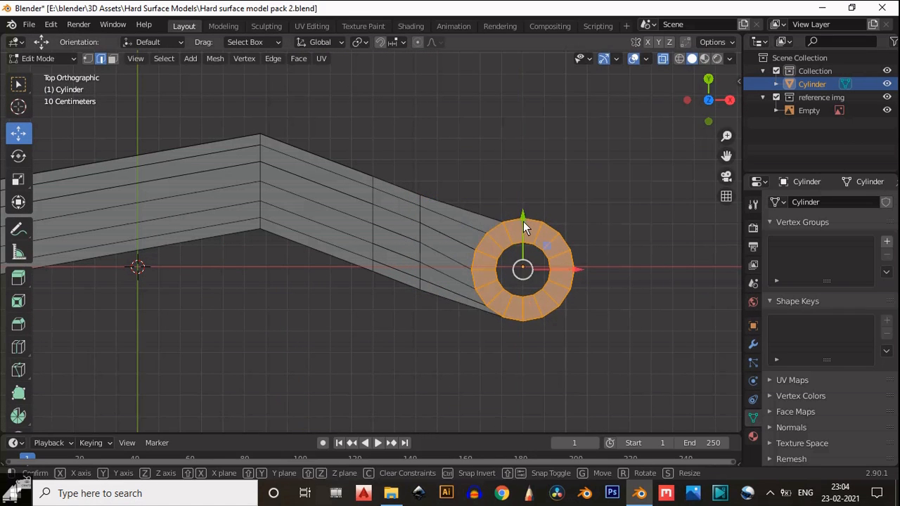
left_click_drag(523, 222, 525, 235)
left_click(663, 59)
- Enlarge the right eyelet's hole by scaling it 1.3 in X and Y with Z locked
middle_click_drag(656, 70, 709, 83)
scroll(448, 304, "up", 5)
key("3")
left_click(708, 83)
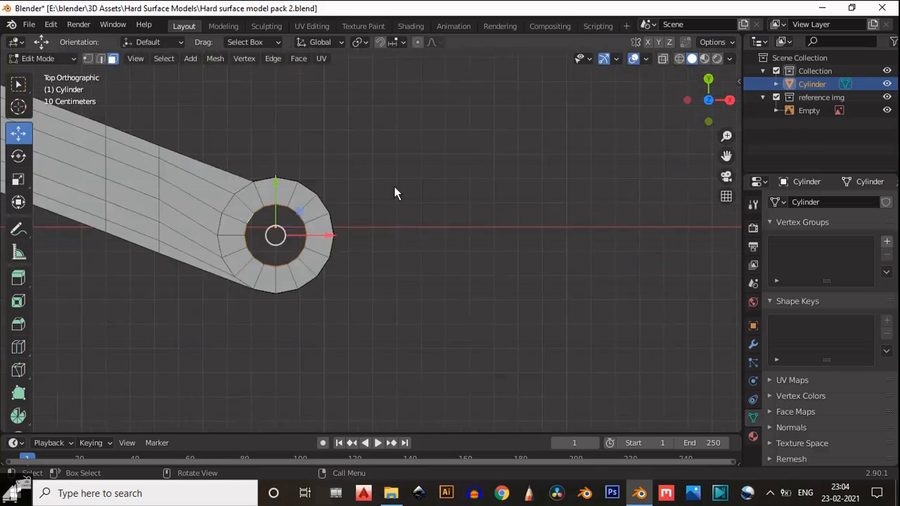
scroll(393, 187, "up", 2)
key("s")
middle_click_drag(393, 186, 731, 162, "shift")
key("shift+z")
left_click(579, 166)
- Select the left eyelet's inner hole and scale it 1.3 in X and Y with Z locked
scroll(486, 200, "up", 2)
scroll(483, 208, "down", 1)
scroll(454, 167, "down", 3)
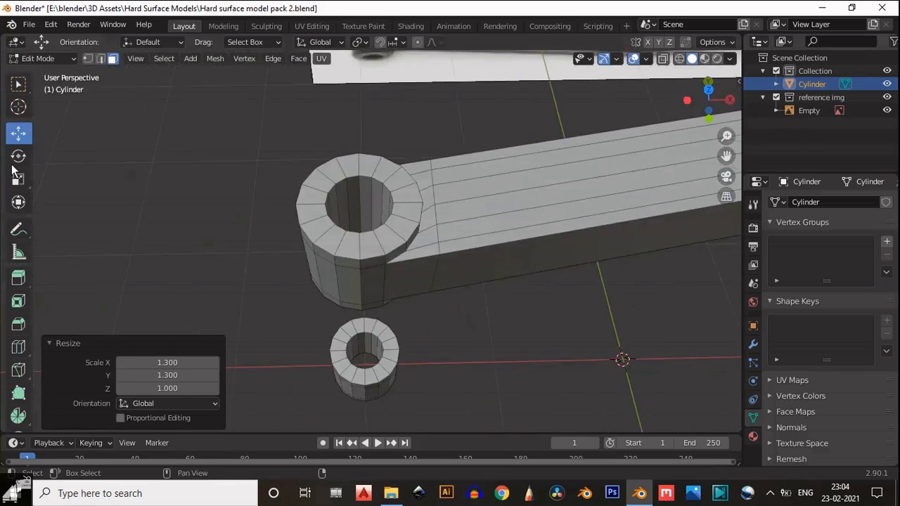
scroll(339, 147, "up", 3)
left_click(338, 149, "alt")
middle_click_drag(340, 150, 351, 175)
left_click(709, 94)
key("s")
key("shift+z")
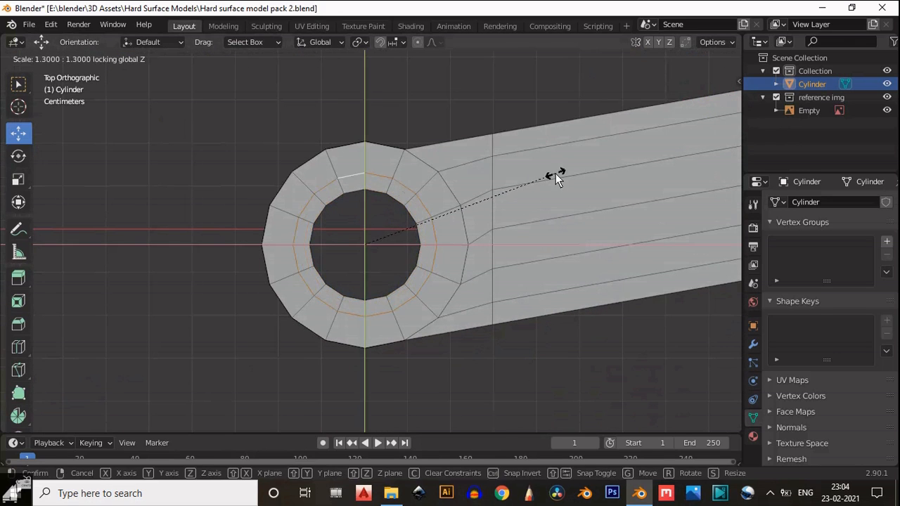
left_click(556, 175, "ctrl")
- Select the entire mesh in front view and symmetrize it in the +Z to -Z direction
scroll(487, 320, "down", 3)
middle_click_drag(486, 320, 478, 203)
scroll(478, 204, "down", 5)
left_click(706, 91)
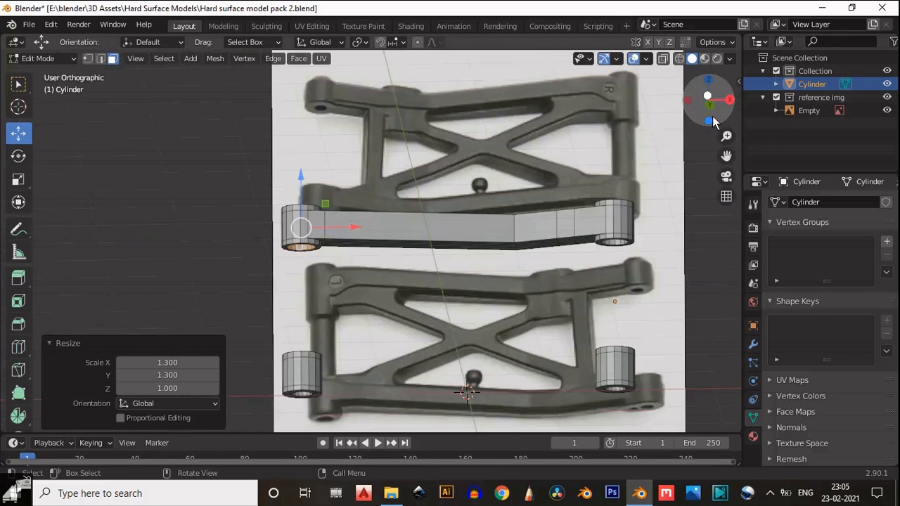
key("a")
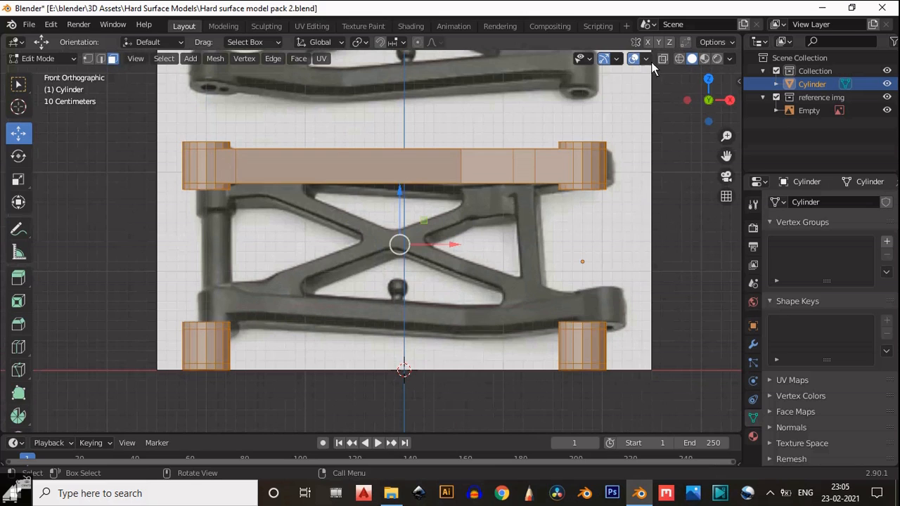
left_click(215, 59)
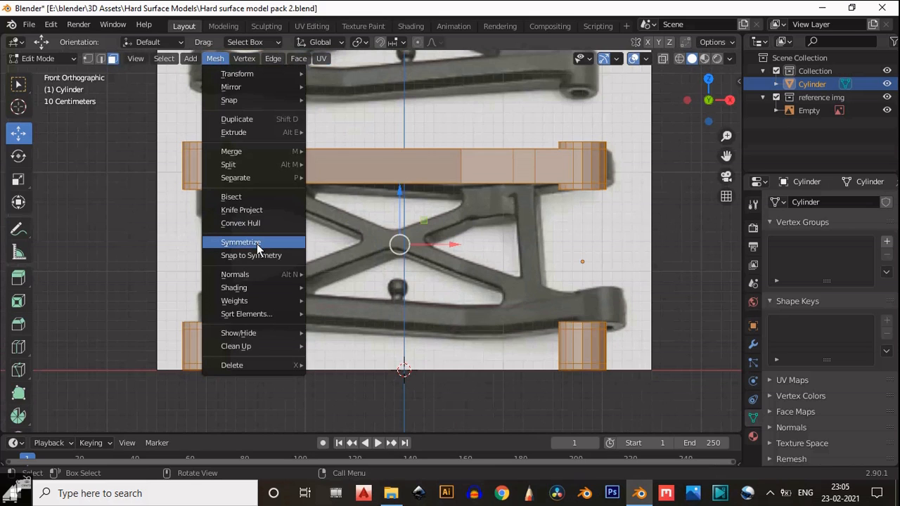
left_click(257, 244)
left_click(150, 403)
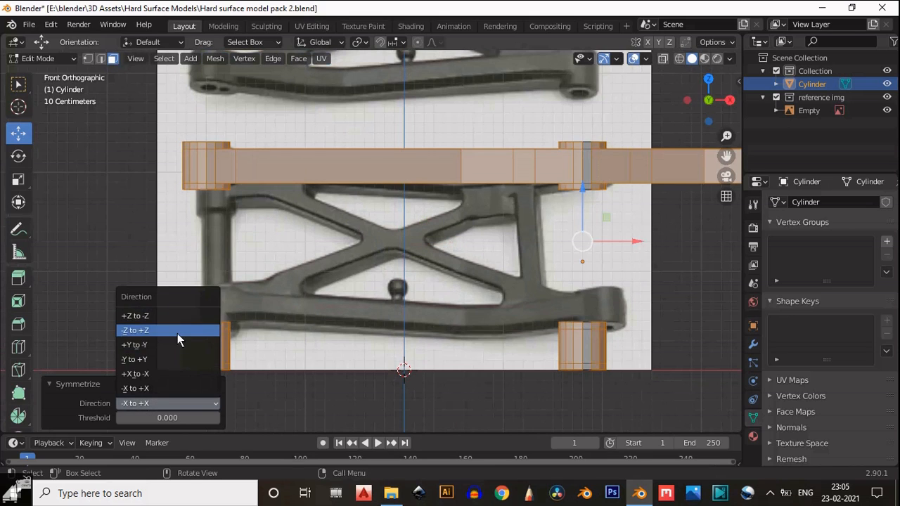
left_click(178, 335)
left_click(168, 404)
left_click(151, 316)
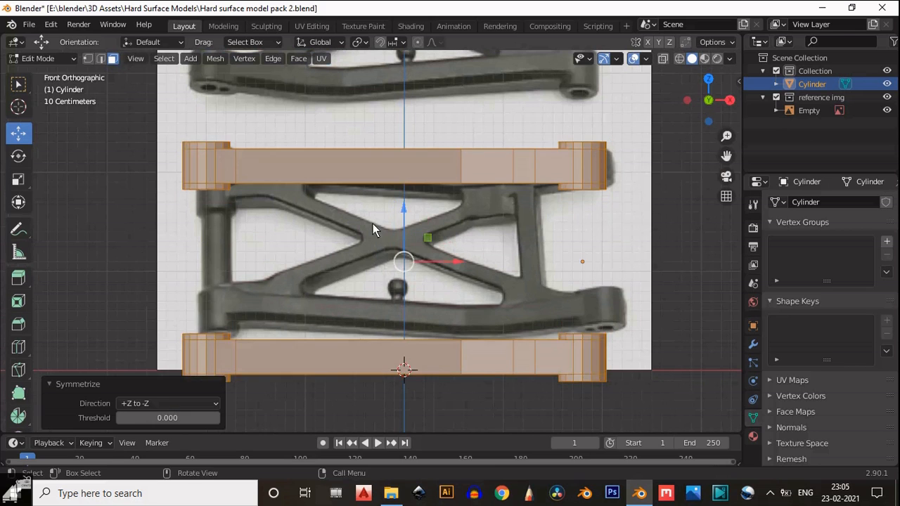
- Bridge the facing inner hole loops of the upper and lower right eyelets to form a connecting tube
middle_click_drag(372, 224, 80, 247)
scroll(365, 262, "up", 4)
scroll(322, 241, "down", 5)
middle_click_drag(523, 208, 486, 204)
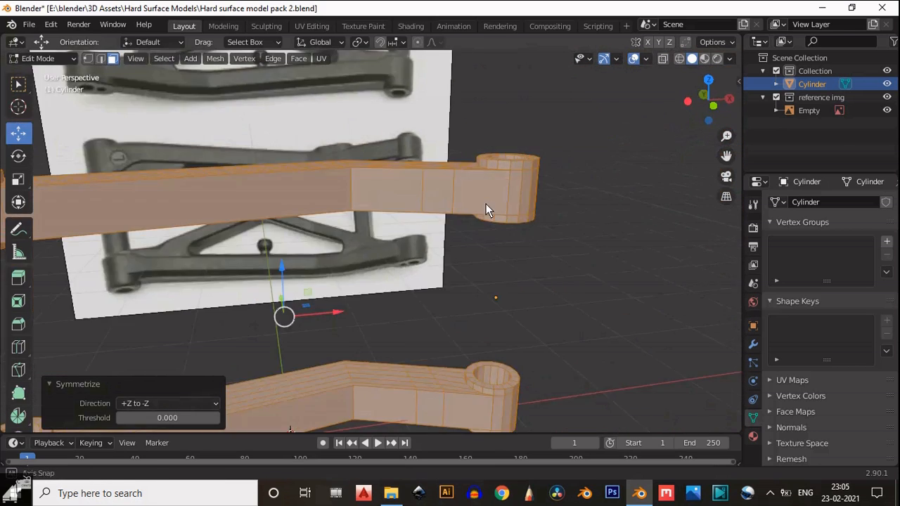
middle_click_drag(549, 184, 361, 309, "shift")
key("2")
scroll(361, 298, "up", 4)
left_click(321, 164, "alt")
middle_click_drag(344, 235, 378, 169, "shift")
scroll(351, 278, "down", 5)
middle_click_drag(379, 218, 394, 373, "shift")
scroll(394, 352, "up", 5)
left_click(375, 172, "alt+shift")
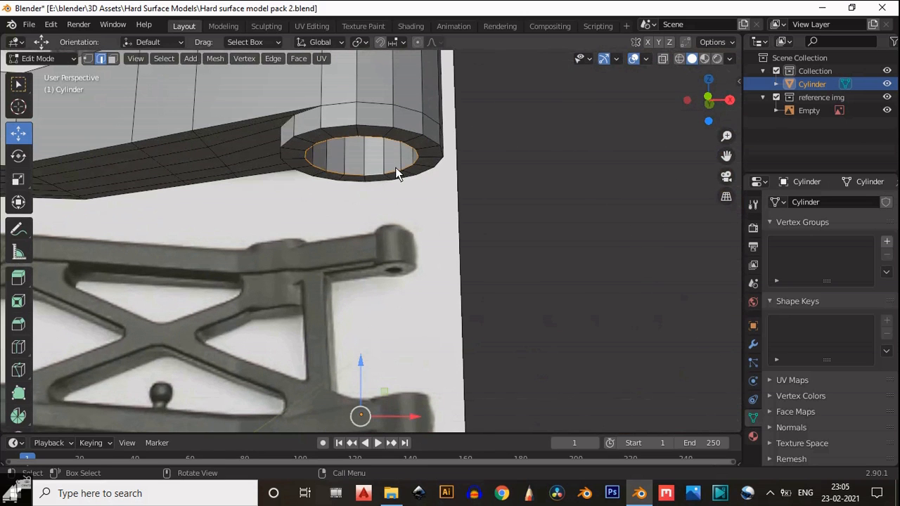
key("f")
scroll(395, 167, "down", 1)
right_click(413, 176)
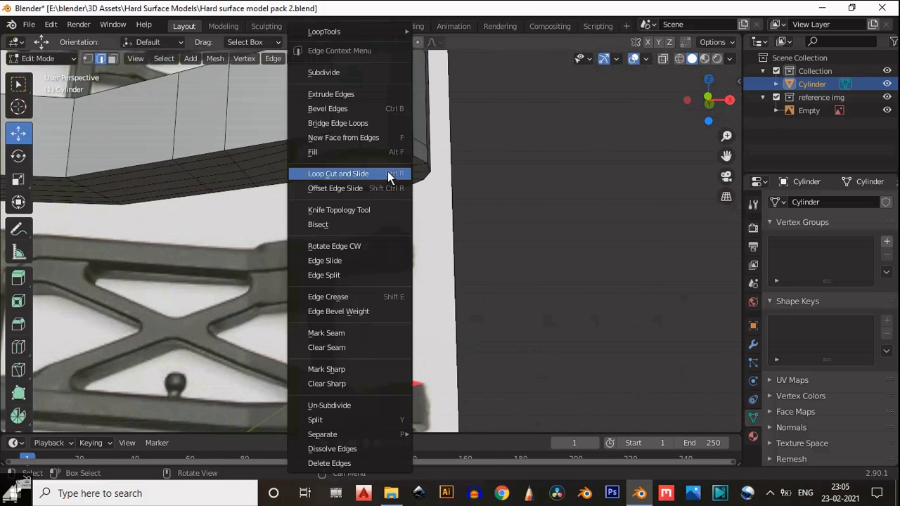
left_click(385, 125)
- Bridge the facing inner hole loops of the upper and lower left eyelets with a connecting tube
scroll(400, 282, "down", 3)
middle_click_drag(400, 282, 405, 135)
key("3")
key("alt+a")
scroll(405, 135, "down", 3)
scroll(392, 248, "up", 3)
middle_click_drag(392, 249, 232, 232)
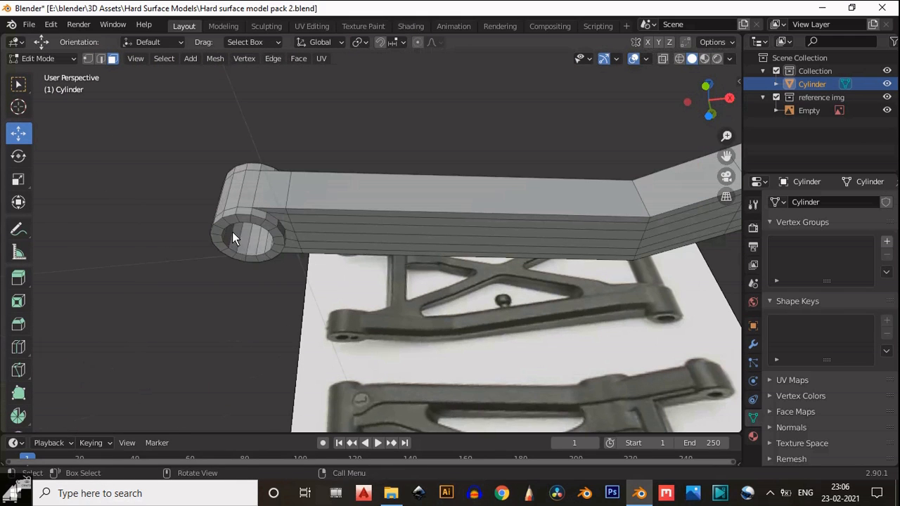
left_click(253, 223, "alt")
middle_click_drag(284, 284, 265, 163)
key("2")
left_click(265, 163, "alt")
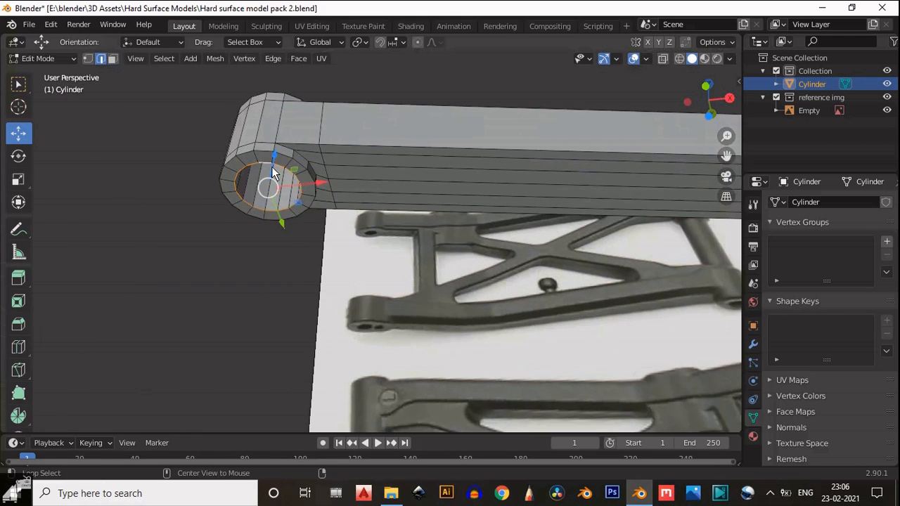
scroll(275, 291, "down", 2)
middle_click_drag(274, 290, 335, 279)
scroll(289, 138, "up", 4)
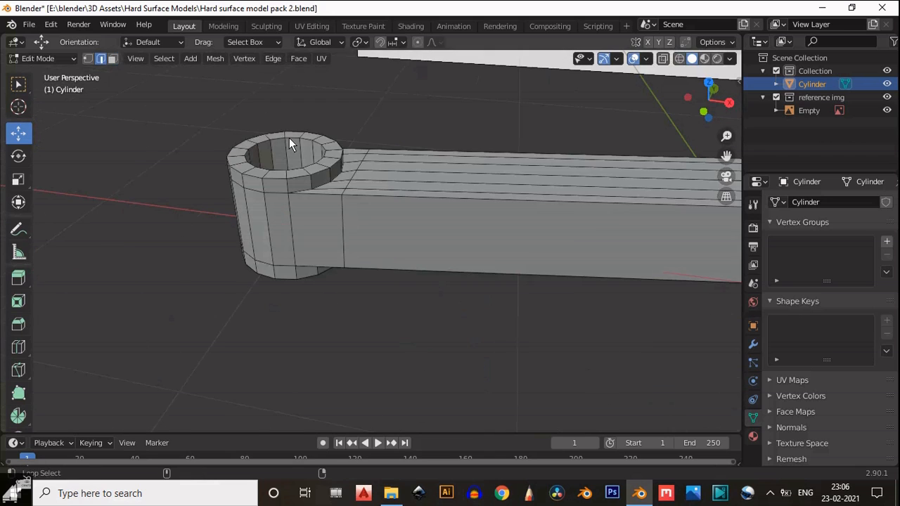
middle_click_drag(290, 138, 359, 277, "shift")
right_click(357, 277)
left_click(324, 123)
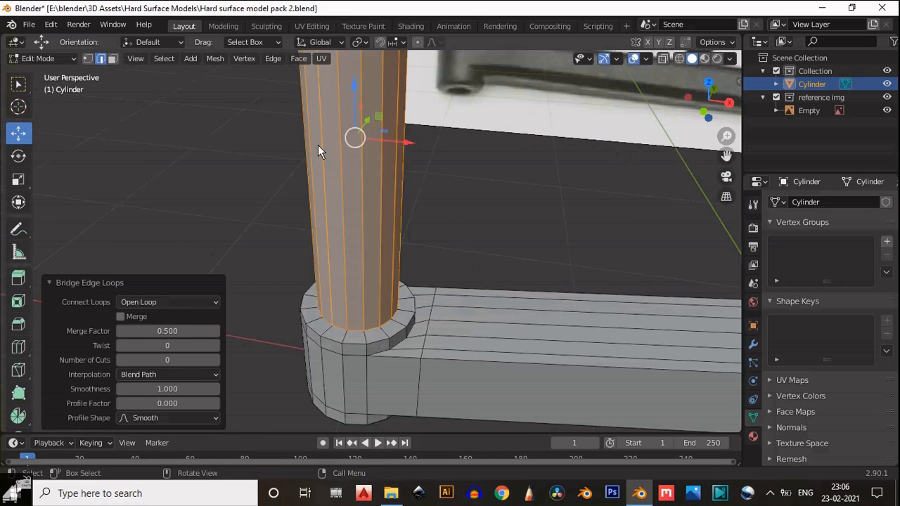
- Undo the tube bridged between the upper and lower left eyelets and restore the separate inner holes
scroll(422, 183, "down", 7)
middle_click_drag(498, 198, 519, 170)
left_click(706, 107)
scroll(513, 228, "up", 5)
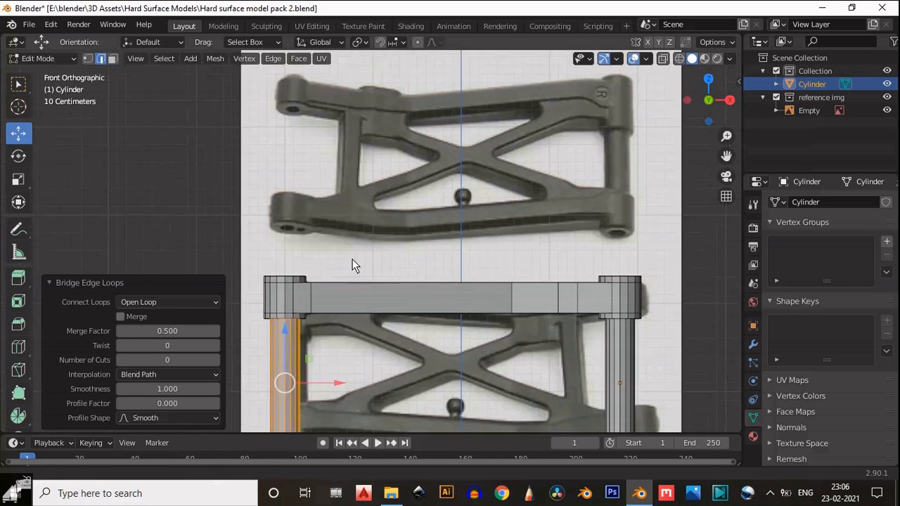
scroll(352, 260, "down", 3)
middle_click_drag(364, 297, 365, 219, "shift")
key("ctrl+z")
scroll(366, 219, "up", 3)
middle_click_drag(369, 126, 360, 258, "shift")
middle_click_drag(624, 262, 417, 282, "shift")
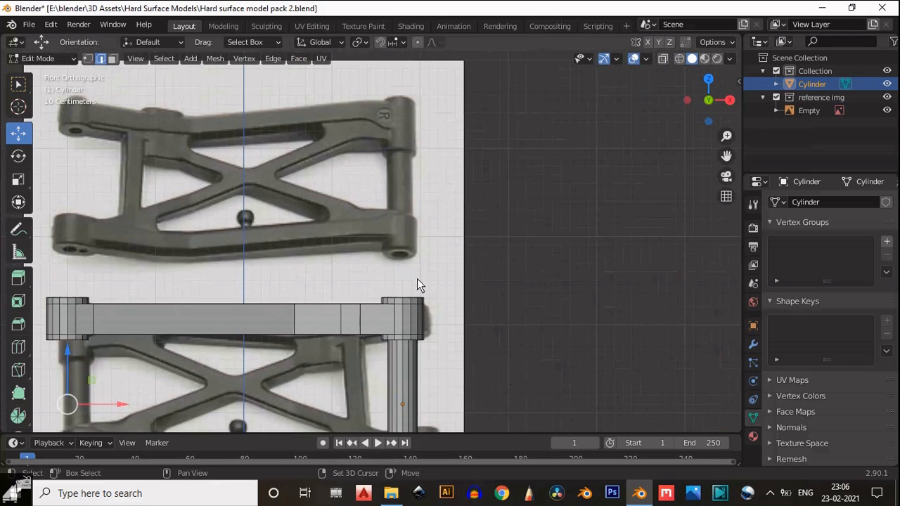
middle_click_drag(289, 335, 493, 247, "shift")
scroll(492, 246, "down", 1)
mouse_move(418, 292)
middle_mouse_down("shift")
mouse_move(418, 344)
mouse_move(313, 378)
mouse_move(419, 300)
middle_mouse_up("shift")
key("ctrl+z")
key("ctrl+z")
key("ctrl+z")
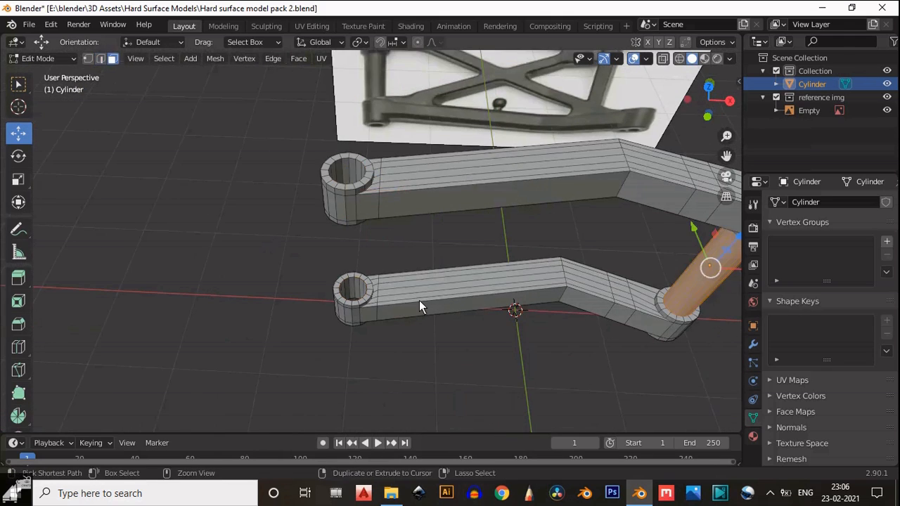
- Select the inner hole faces of both left eyelets and scale them down in X and Y with Z locked
left_click(365, 294)
key("3")
scroll(341, 313, "up", 4)
left_click(330, 325, "alt")
scroll(336, 309, "down", 6)
scroll(348, 245, "up", 4)
middle_click_drag(349, 144, 371, 253, "shift")
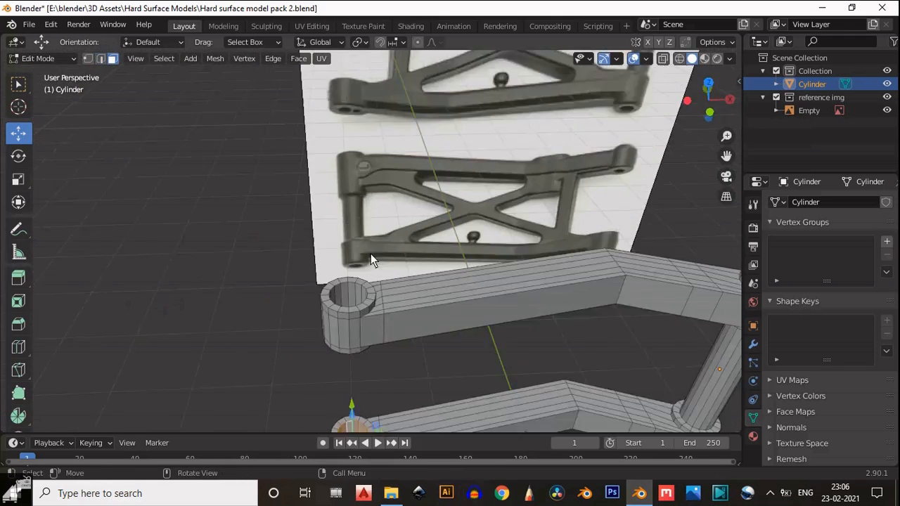
left_click(348, 304, "alt+shift")
left_click(708, 84)
key("s")
key("shift+z")
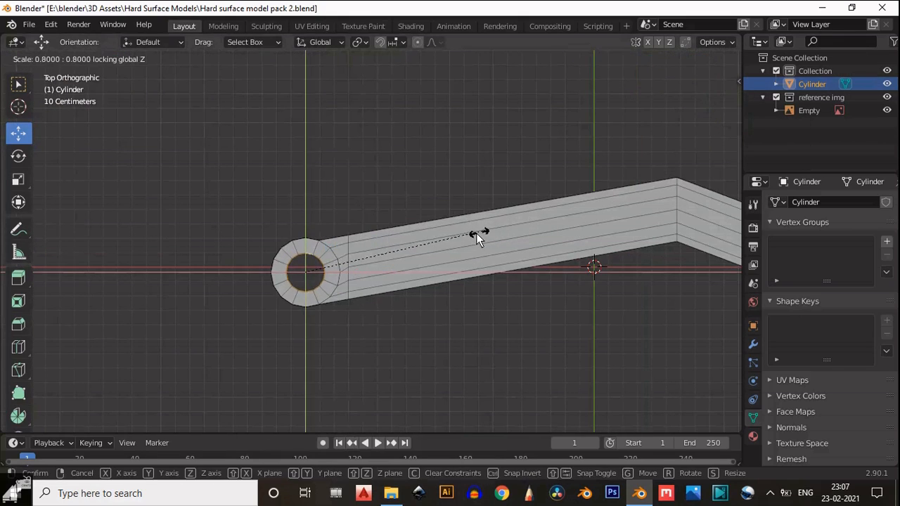
left_click(432, 334)
middle_click_drag(432, 334, 496, 263)
- Add one loop cut near the left end of the upper and lower bars, each slid with factor -0.5
key("Tab")
scroll(457, 247, "up", 4)
scroll(456, 247, "down", 4)
left_click(703, 102)
scroll(359, 351, "down", 2)
left_click(360, 319)
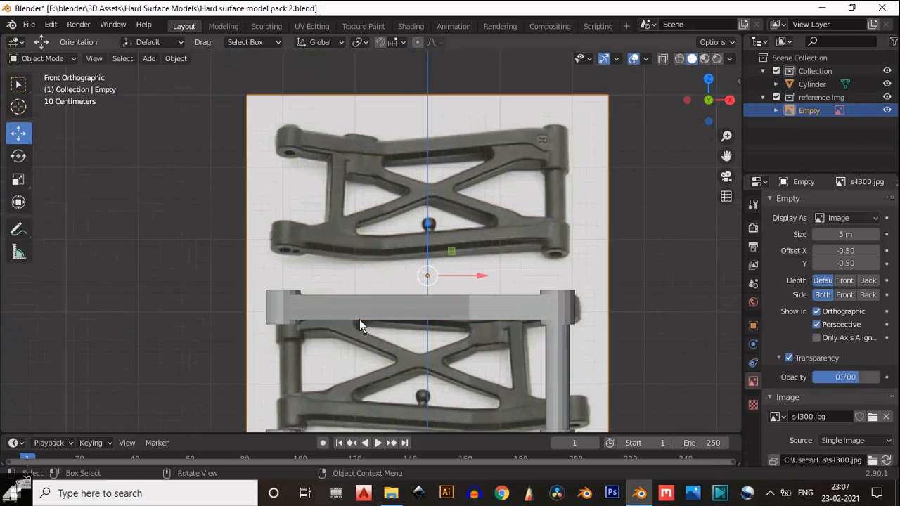
middle_click_drag(359, 319, 370, 278, "shift")
left_click(363, 169)
key("Tab")
key("ctrl+r")
left_click(367, 279)
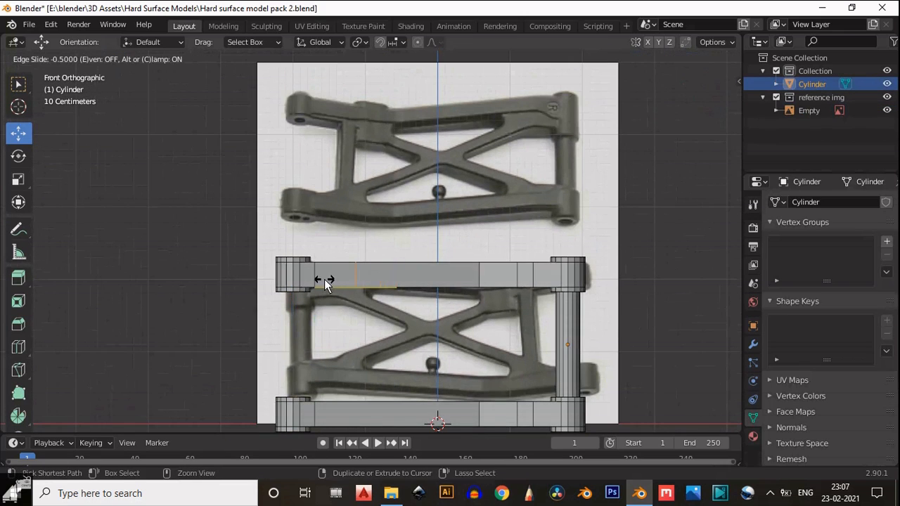
left_click(327, 282)
middle_click_drag(354, 274, 348, 195, "shift")
key("ctrl+r")
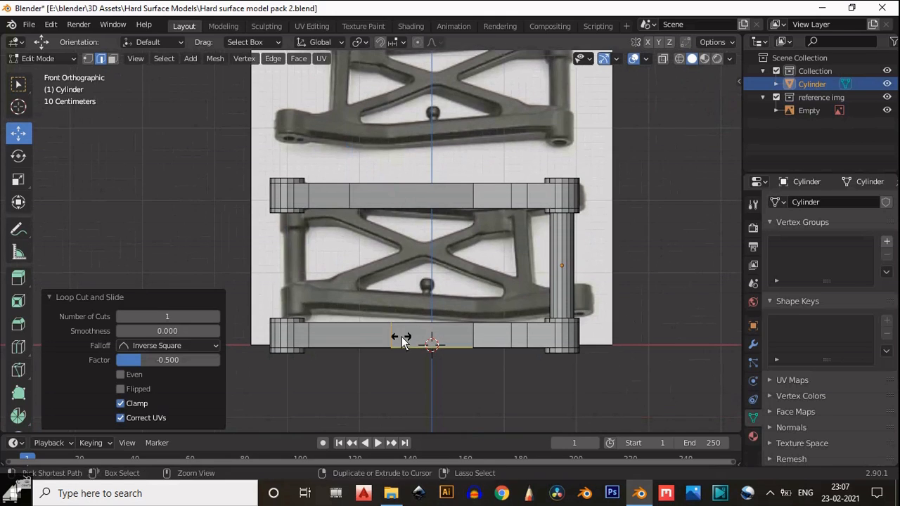
left_click(402, 337)
left_click(364, 332)
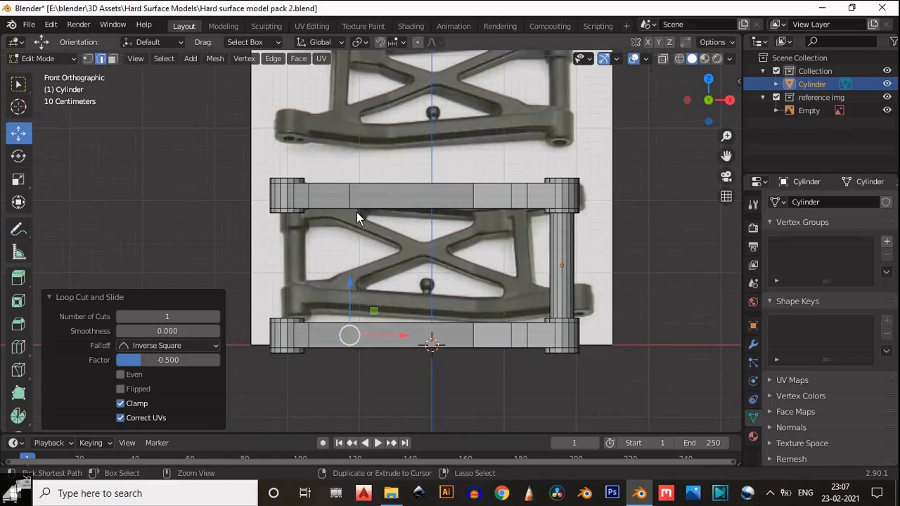
- Add a centred loop cut between the left eyelet section and the new cut on both the upper and lower bars
key("ctrl+r")
left_click(329, 201)
right_click(329, 201)
key("ctrl+r")
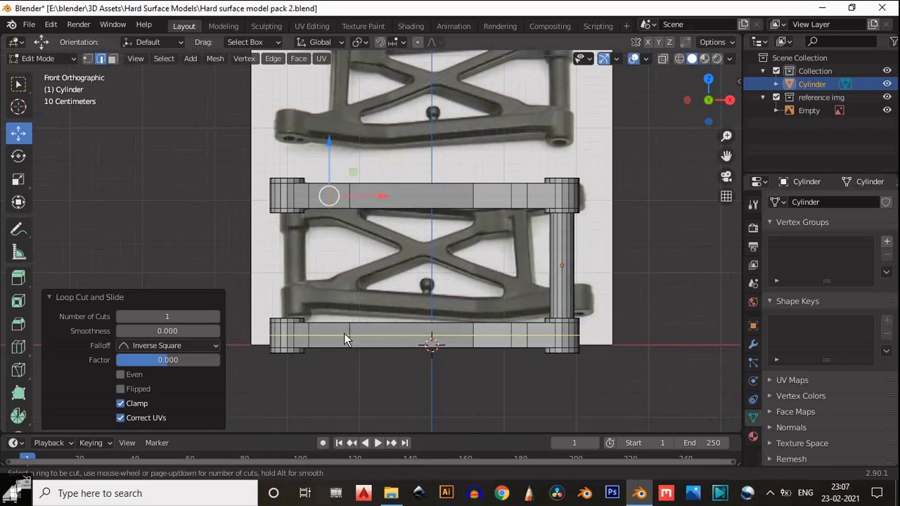
left_click(328, 334)
right_click(328, 334)
scroll(397, 235, "up", 5)
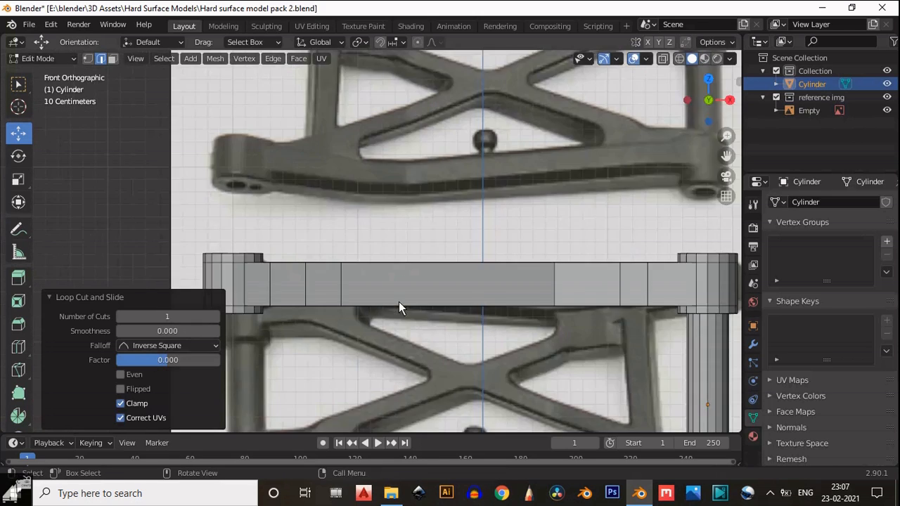
- Delete the underside faces of the upper bar between the two new left loop cuts
middle_click_drag(399, 301, 377, 295)
key("3")
left_click(377, 295)
middle_click_drag(364, 335, 358, 285)
key("w")
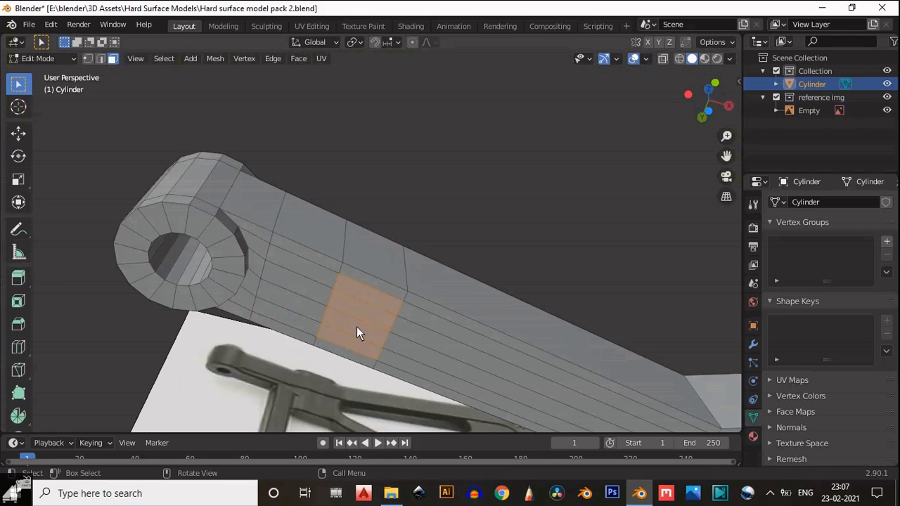
middle_click_drag(356, 327, 346, 357)
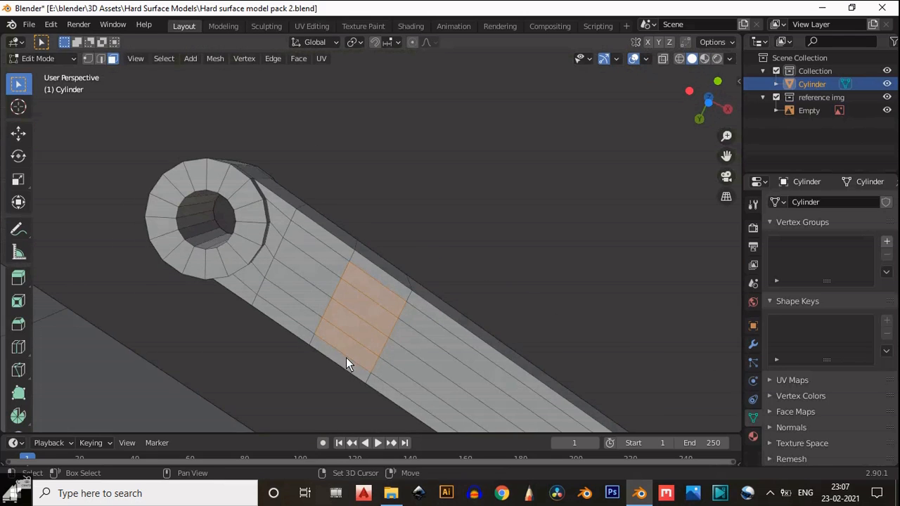
key("x")
left_click(376, 292)
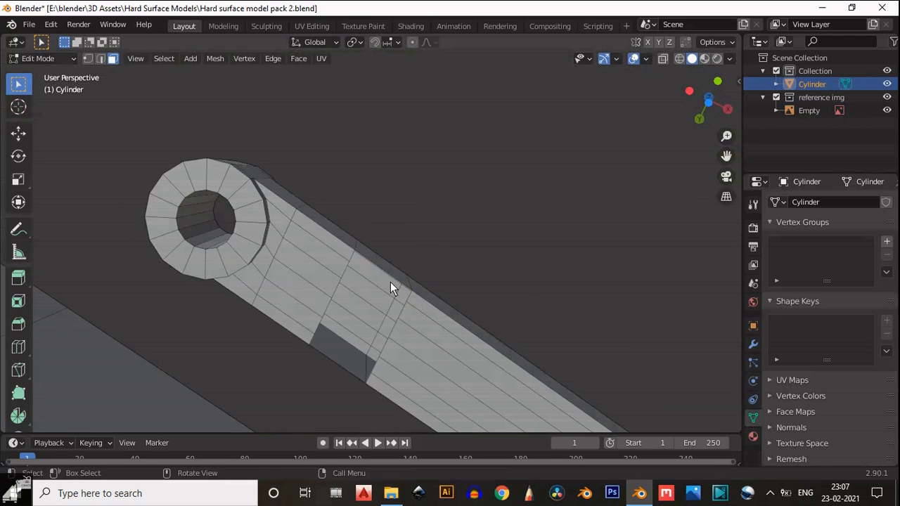
- Delete the matching top faces of the lower bar between its two left loop cuts
scroll(390, 291, "down", 3)
middle_click_drag(388, 303, 389, 266)
scroll(391, 266, "up", 5)
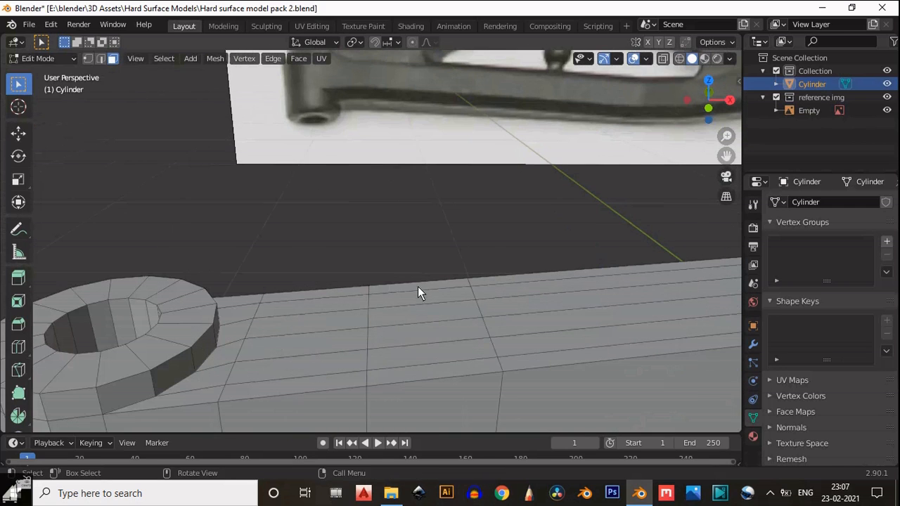
left_click_drag(425, 283, 396, 374)
key("x")
left_click(417, 315)
middle_click_drag(422, 313, 463, 204)
- Fill faces between the left openings of the upper and lower bars to form a vertical strut
key("f")
scroll(406, 206, "down", 1)
left_click(395, 242)
key("f")
key("f")
key("f")
scroll(438, 235, "down", 2)
- Delete the top faces of the lower bar between the two loop cuts near the right eyelet
middle_click_drag(438, 235, 483, 268)
left_click(706, 99)
scroll(492, 270, "up", 3)
middle_click_drag(494, 234, 418, 318, "shift")
scroll(469, 291, "up", 5)
key("3")
left_click_drag(439, 336, 436, 358)
middle_click_drag(463, 366, 411, 326)
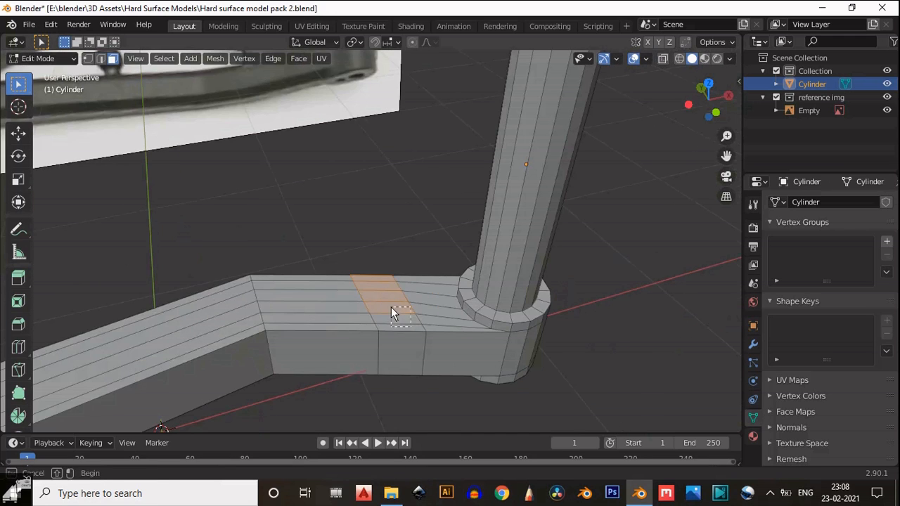
key("x")
left_click(417, 320)
- Delete the underside faces of the upper bar between the two loop cuts near the right eyelet
middle_click_drag(425, 252, 432, 204)
left_click_drag(433, 204, 409, 278)
scroll(428, 265, "up", 3)
middle_click_drag(432, 265, 473, 164)
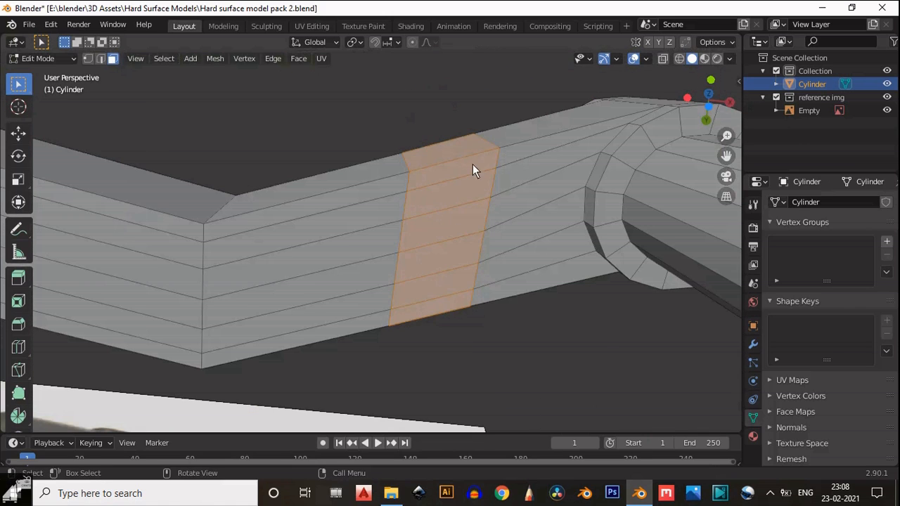
left_click_drag(473, 164, 432, 290)
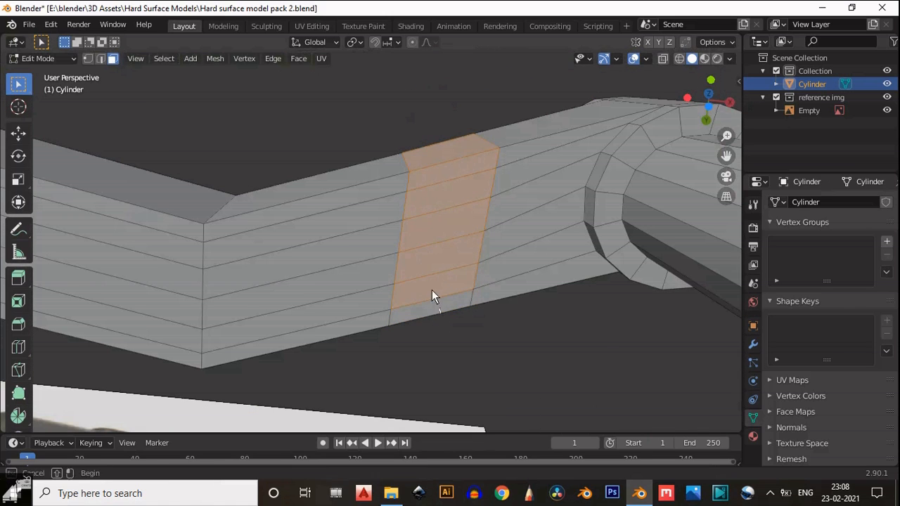
key("x")
left_click(424, 179)
- Fill faces between the right openings of the upper and lower bars to form a second vertical strut
middle_click_drag(442, 235, 458, 301)
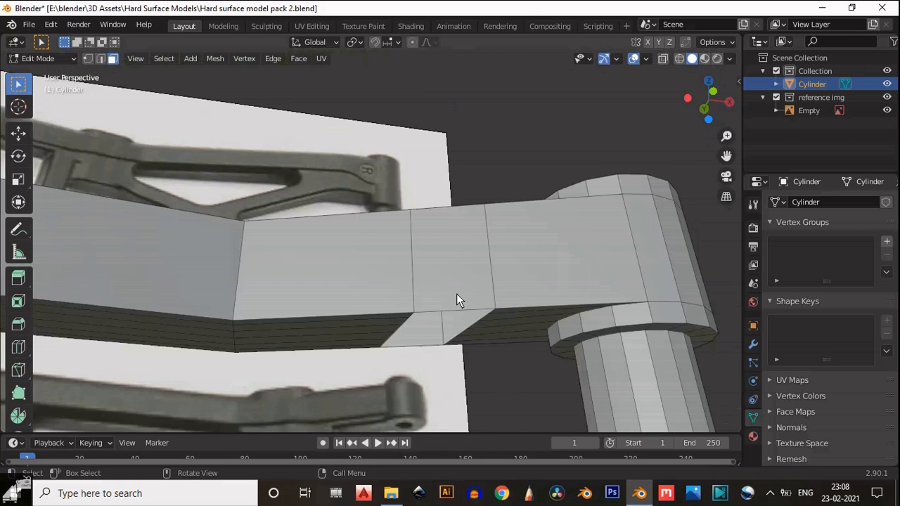
key("f")
scroll(469, 290, "down", 2)
key("2")
left_click(438, 285)
scroll(434, 283, "down", 1)
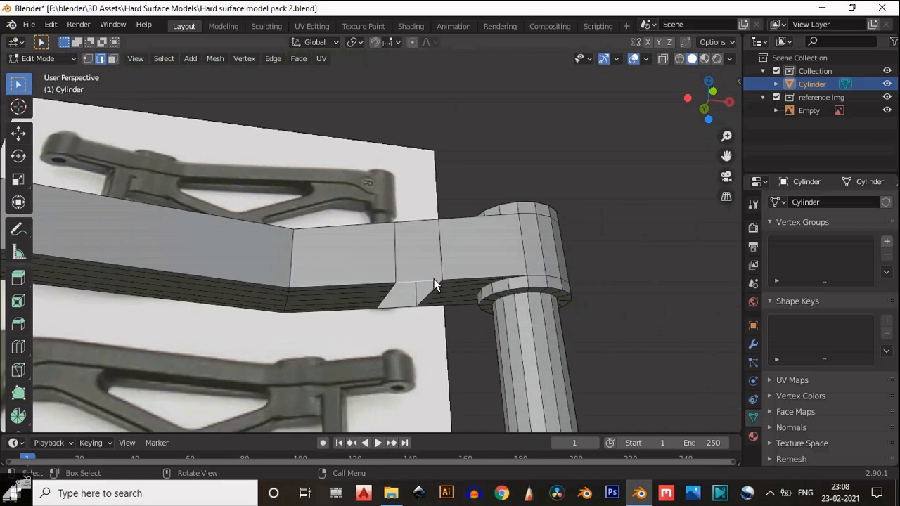
middle_click_drag(426, 196, 395, 360)
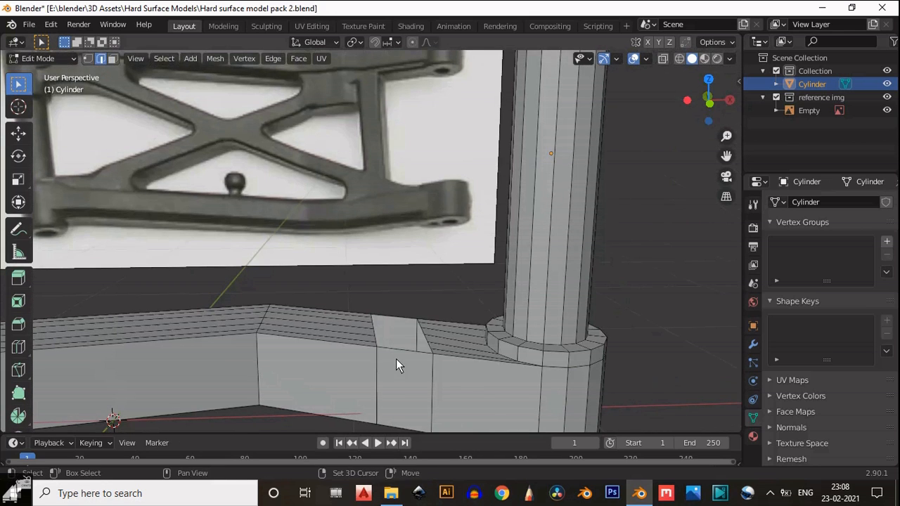
key("f")
left_click(374, 278)
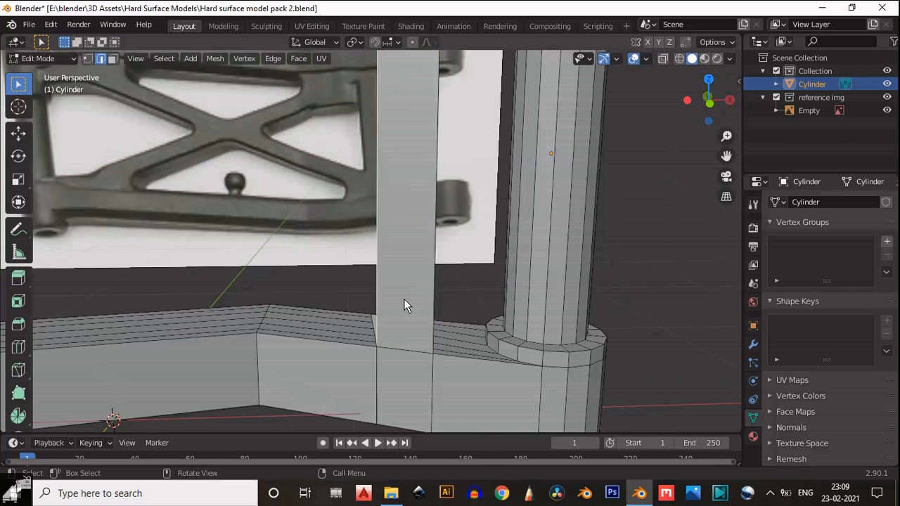
middle_click_drag(404, 299, 439, 289)
left_click(439, 290)
scroll(492, 225, "down", 5)
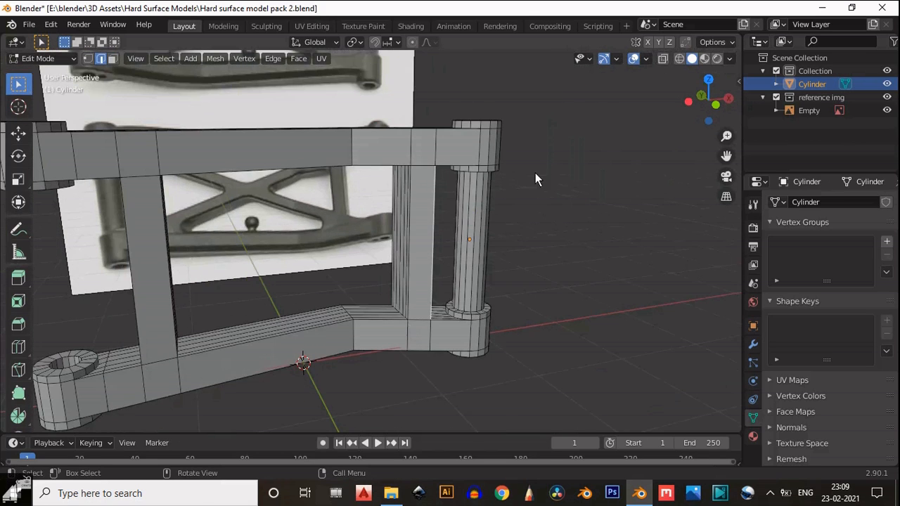
- Add a loop cut across the right strut in front view and slide it towards the upper bar with factor -0.6
left_click(720, 110)
scroll(500, 207, "up", 3)
scroll(472, 200, "up", 2)
middle_click_drag(437, 200, 510, 214, "shift")
scroll(454, 224, "down", 3)
key("Tab")
key("Tab")
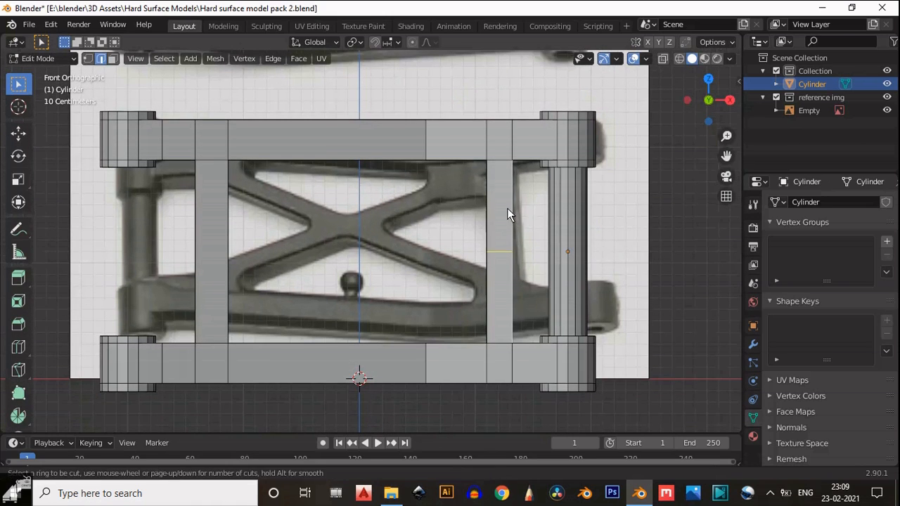
key("g")
key("g")
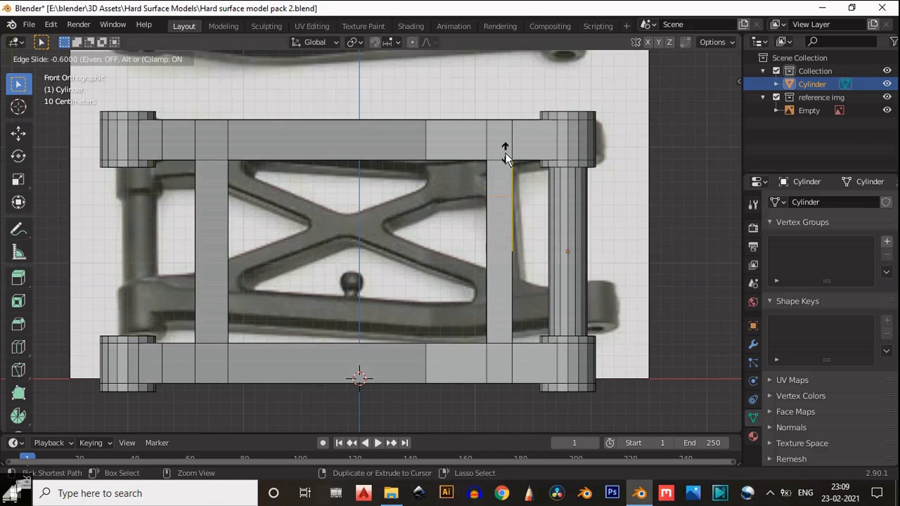
left_click(504, 148)
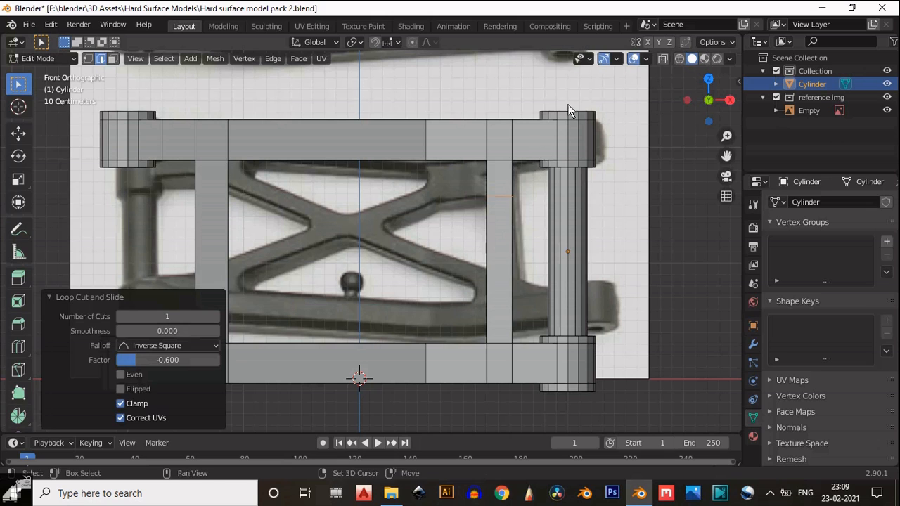
- Add a loop cut across the left strut, slid towards the upper bar with factor -0.6
middle_click_drag(520, 175, 709, 128, "shift")
middle_click_drag(390, 161, 379, 259, "shift")
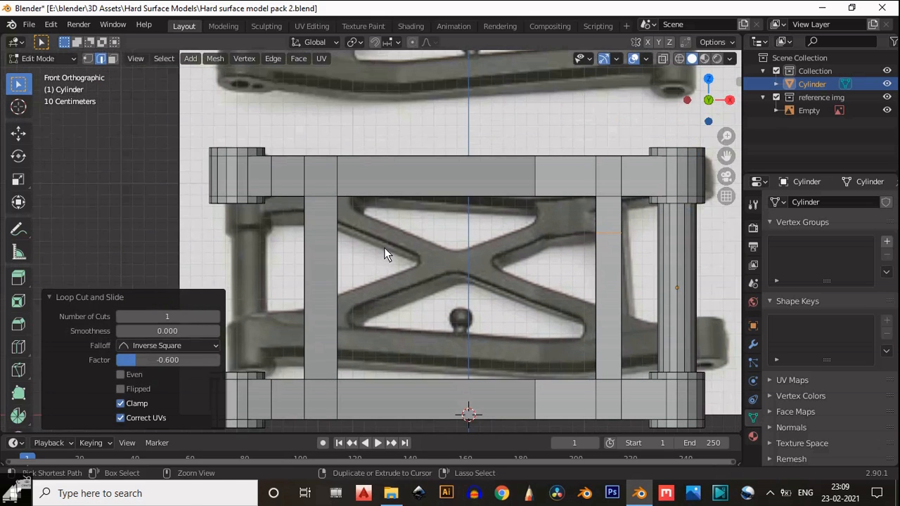
key("ctrl+r")
left_click(346, 249)
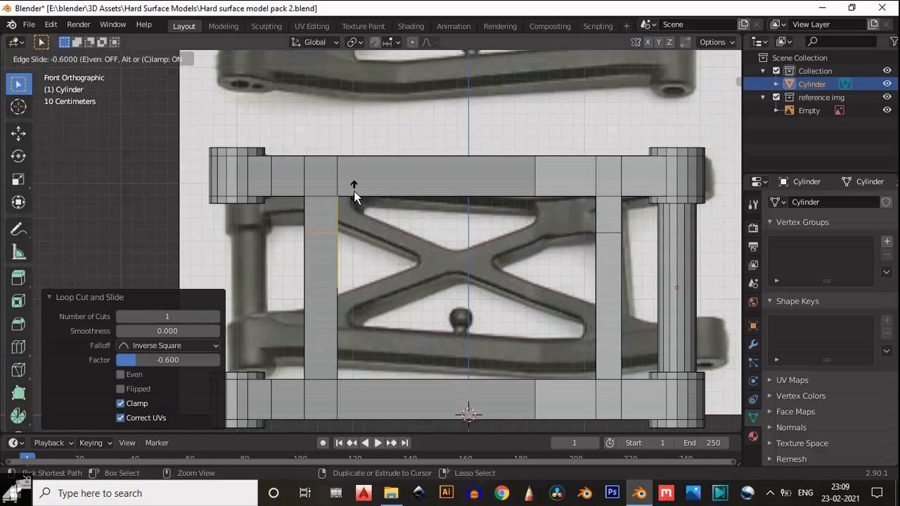
left_click(355, 190)
- Add a second loop cut to the right and left struts, each slid towards the lower bar with factor 0.6
middle_click_drag(506, 263, 473, 252, "shift")
key("g")
key("g")
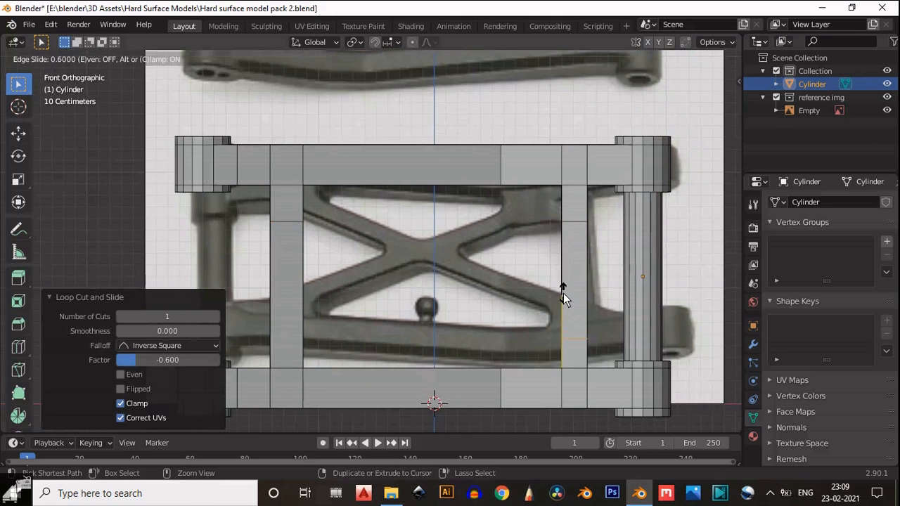
left_click(560, 289)
middle_click_drag(344, 307, 502, 272, "shift")
key("g")
key("g")
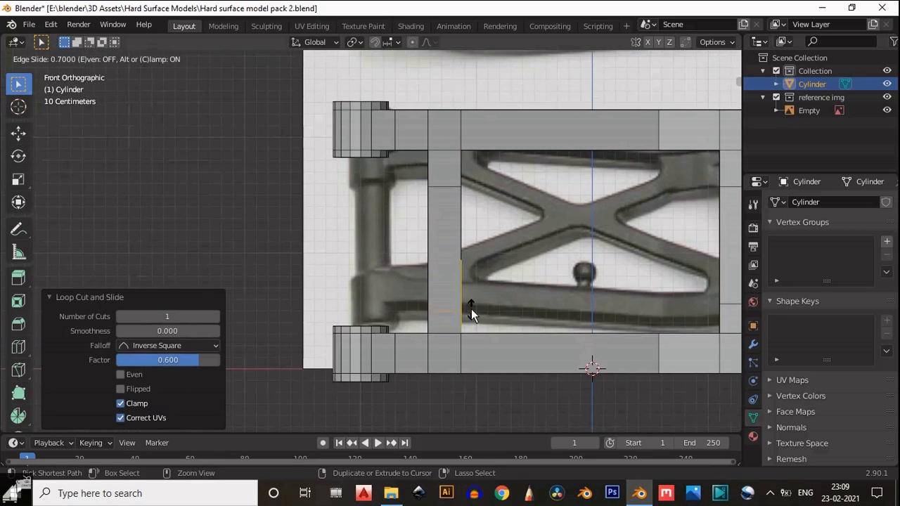
left_click(471, 308)
- Extrude the upper bar's underside faces between its bend and the right strut downward by about 0.31 m
scroll(490, 314, "down", 3)
middle_click_drag(523, 305, 553, 239, "shift")
scroll(555, 247, "up", 2)
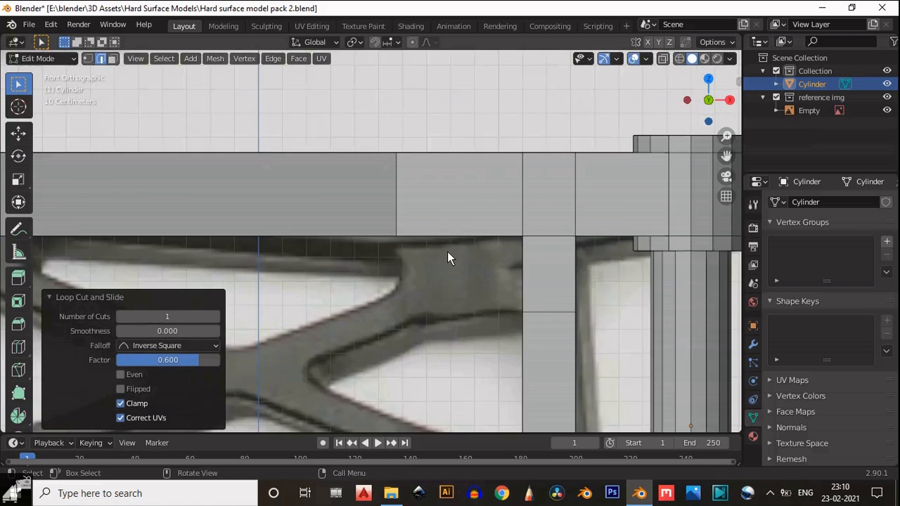
scroll(450, 252, "up", 1)
key("3")
middle_click_drag(480, 261, 507, 184)
key("b")
left_click_drag(436, 305, 432, 304)
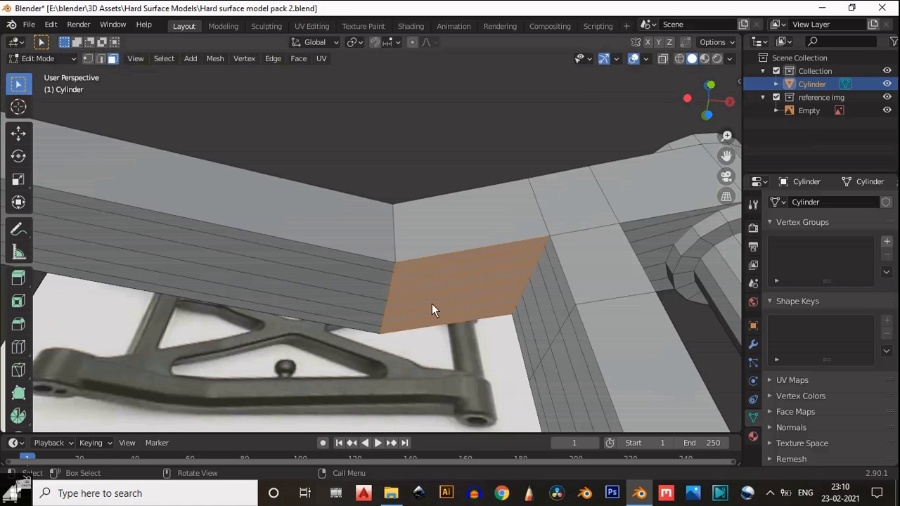
middle_click_drag(511, 271, 511, 330)
left_click(710, 96)
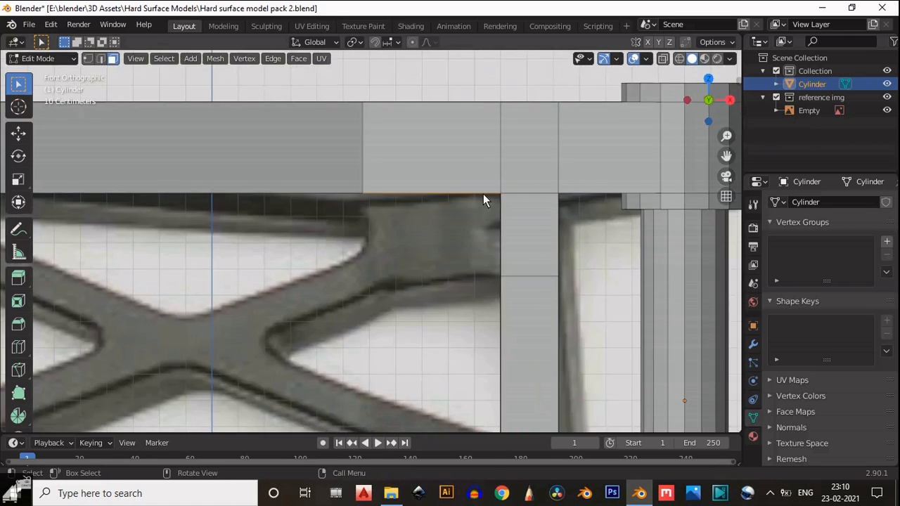
key("e")
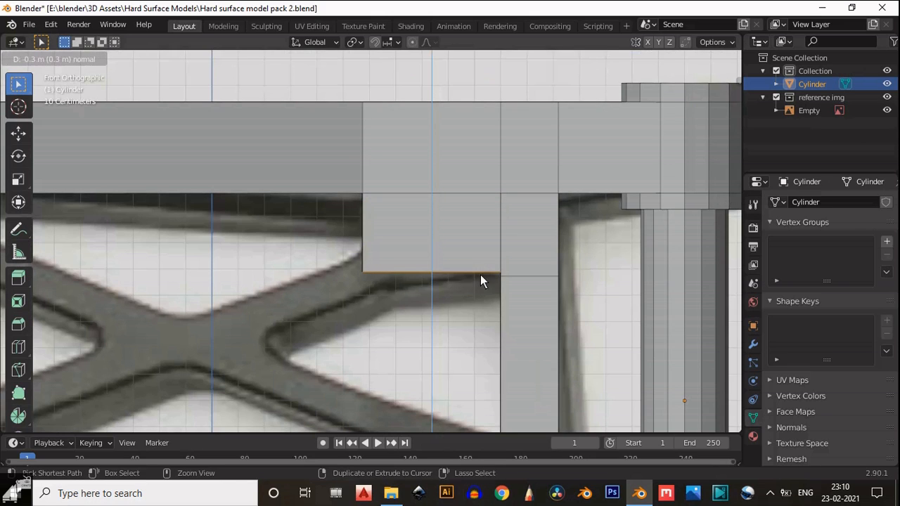
left_click(480, 270)
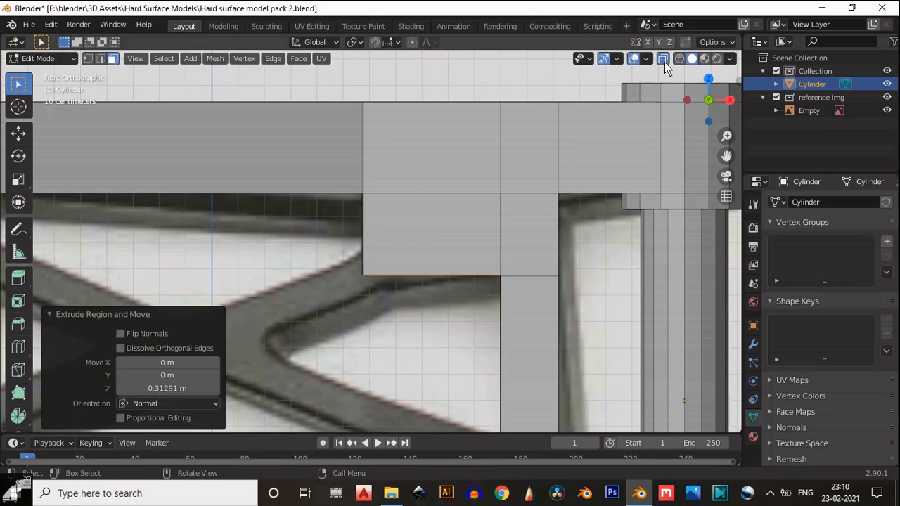
- Delete the uppermost inner side faces of the right strut, facing the newly extruded wall under the upper bar
left_click(664, 60)
left_click(464, 234)
left_click(461, 233, "shift")
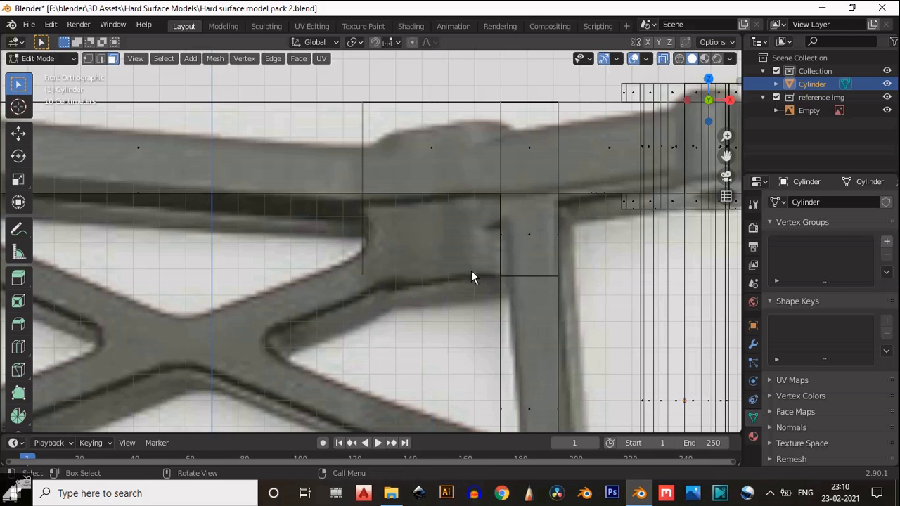
middle_click_drag(471, 275, 508, 225)
left_click(663, 60)
scroll(534, 232, "up", 2)
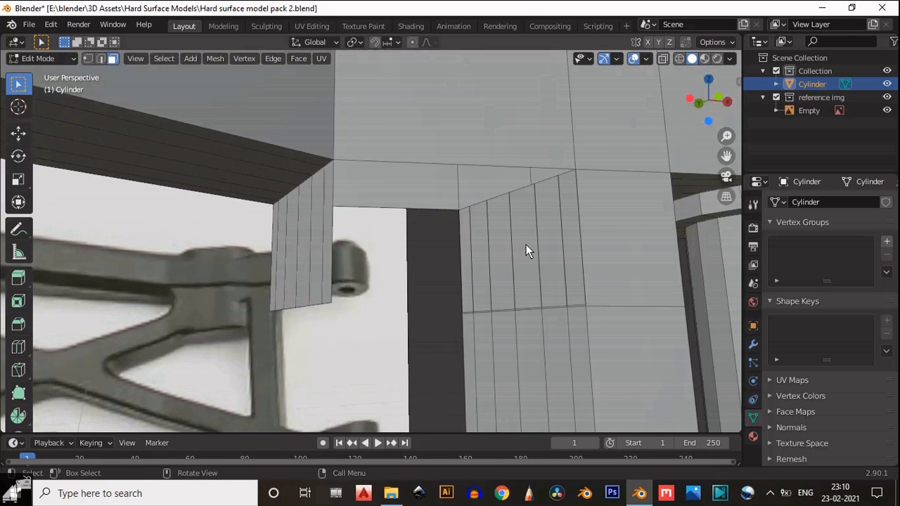
left_click(526, 248, "alt")
key("x")
left_click(514, 244)
middle_click_drag(525, 269, 408, 214)
left_click(503, 257)
key("x")
left_click(538, 243)
- Fill the open side between the extruded wall and the right strut under the upper bar, undoing misplaced attempts
key("2")
left_click(386, 204)
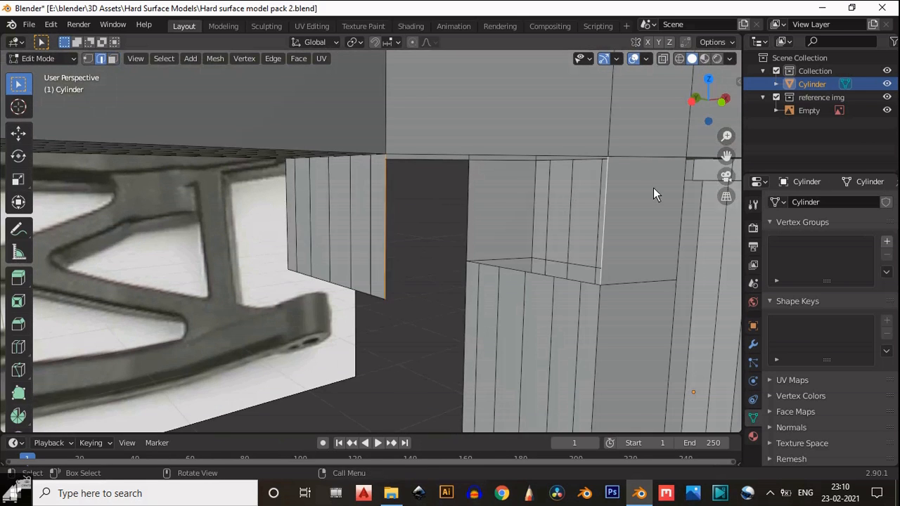
key("f")
middle_click_drag(634, 211, 532, 221)
middle_click_drag(448, 239, 659, 311)
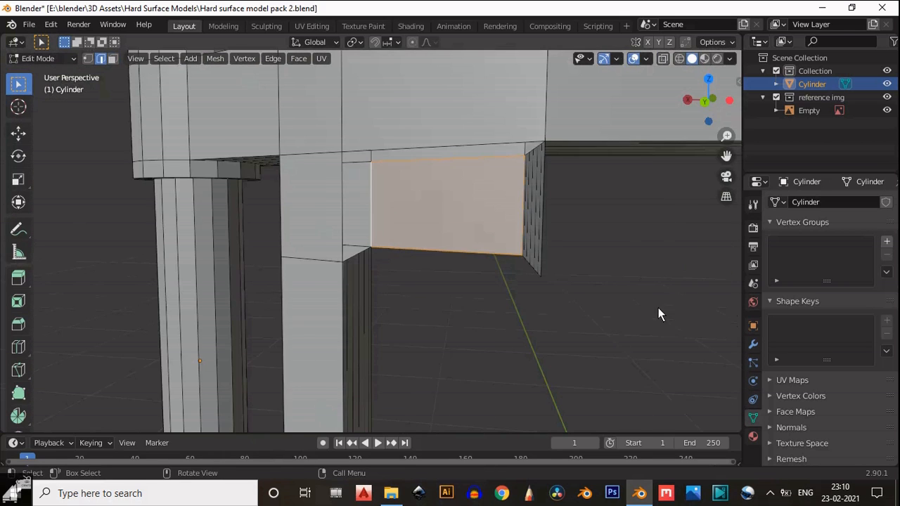
key("ctrl+z")
middle_click_drag(525, 235, 520, 263)
key("f")
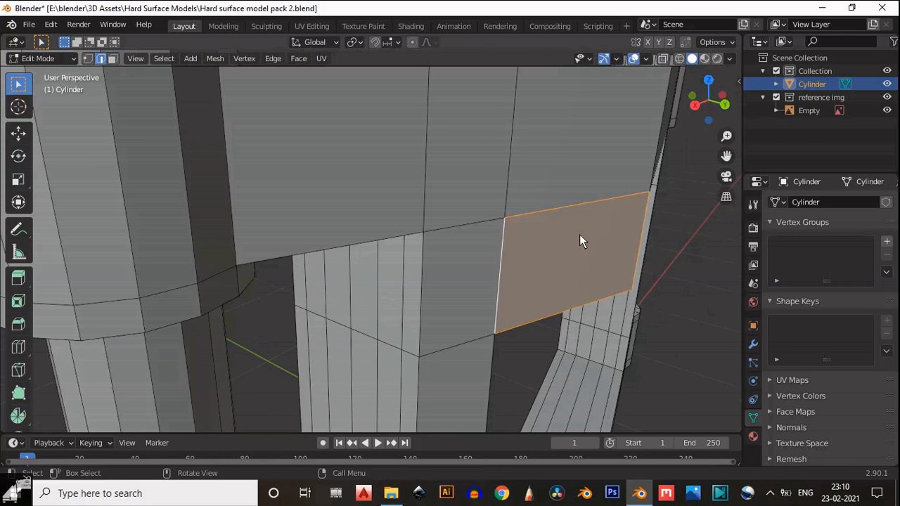
middle_click_drag(566, 283, 427, 230)
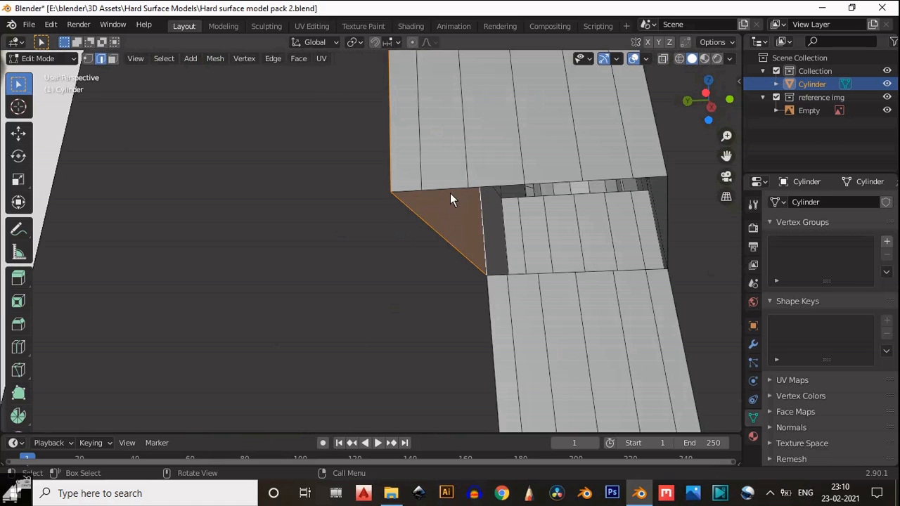
key("ctrl+z")
- Close the open underside between the extruded wall and the right strut strip by strip with faces
middle_click_drag(480, 221, 441, 232)
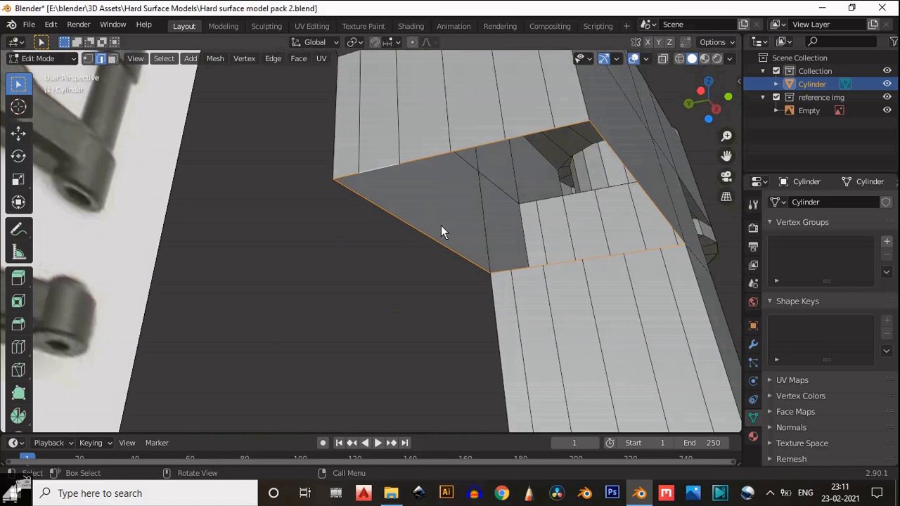
left_click(441, 225)
key("f")
key("f")
key("f")
key("f")
key("f")
key("f")
middle_click_drag(509, 191, 422, 256)
- Delete the lower bar's top faces between its bend and the right strut
left_click(712, 118)
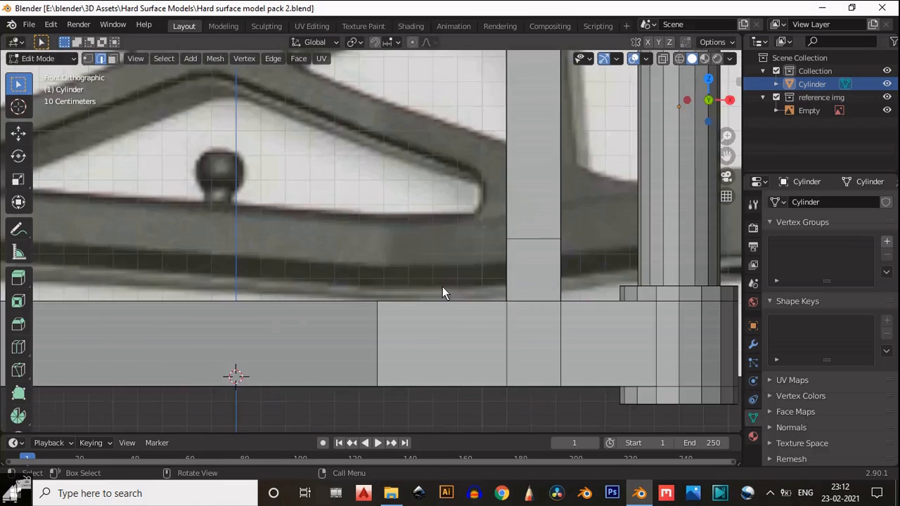
middle_click_drag(443, 286, 442, 311)
scroll(442, 311, "up", 2)
key("3")
left_click_drag(408, 242, 448, 298)
key("x")
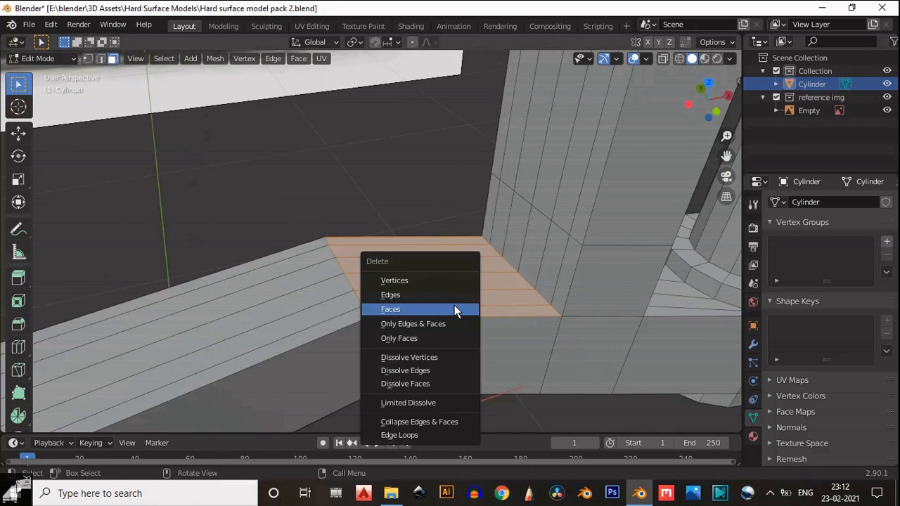
left_click(454, 305)
middle_click_drag(451, 331, 485, 318)
middle_click_drag(388, 314, 410, 307)
- Extrude the lower bar's top edges at its bend and raise them by about 0.295 m, fitting the reference image
key("2")
left_click(301, 303, "alt")
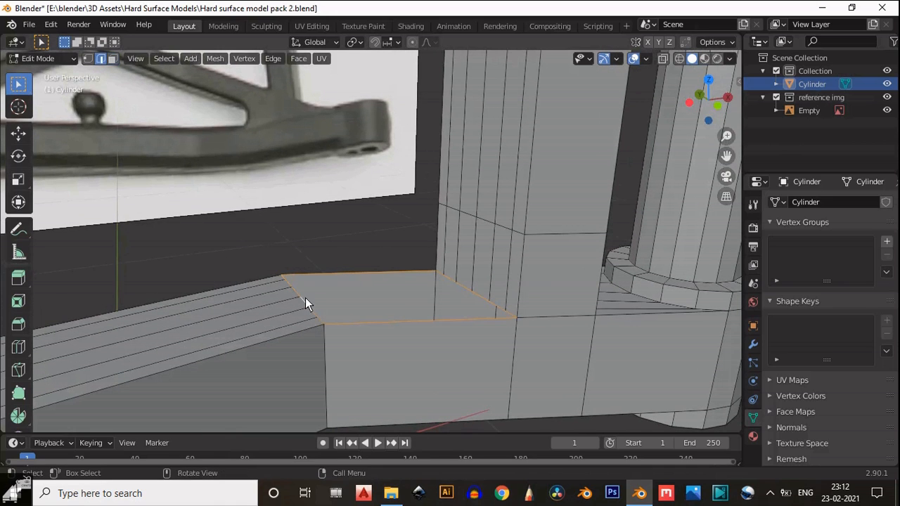
left_click(304, 298, "alt")
left_click(305, 299, "alt")
left_click(304, 299)
left_click(298, 292, "shift")
scroll(315, 287, "up", 1)
middle_click_drag(316, 286, 230, 305)
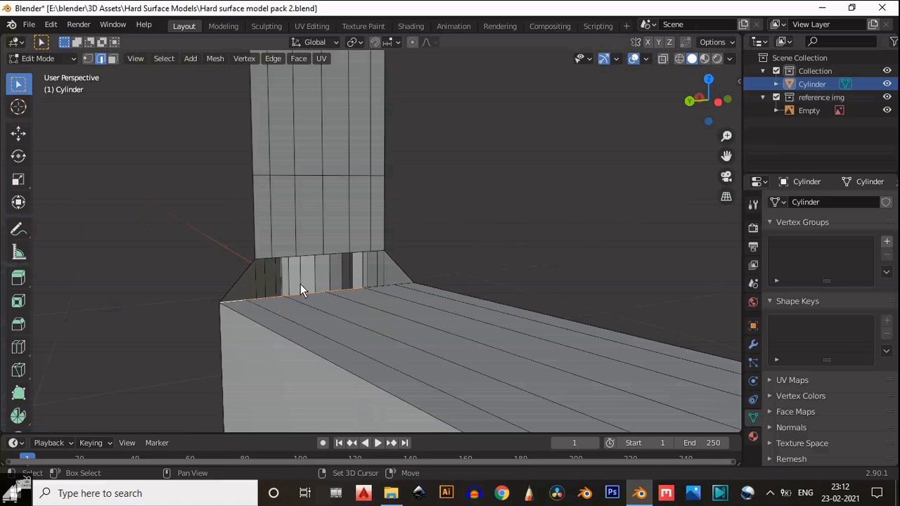
middle_click_drag(301, 287, 387, 297)
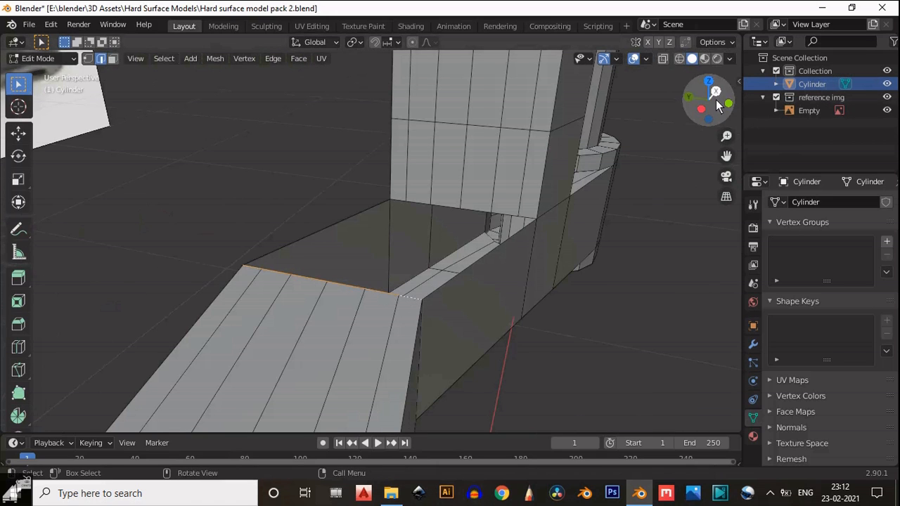
key("KP_3")
left_click_drag(705, 95, 647, 172)
scroll(646, 166, "down", 7)
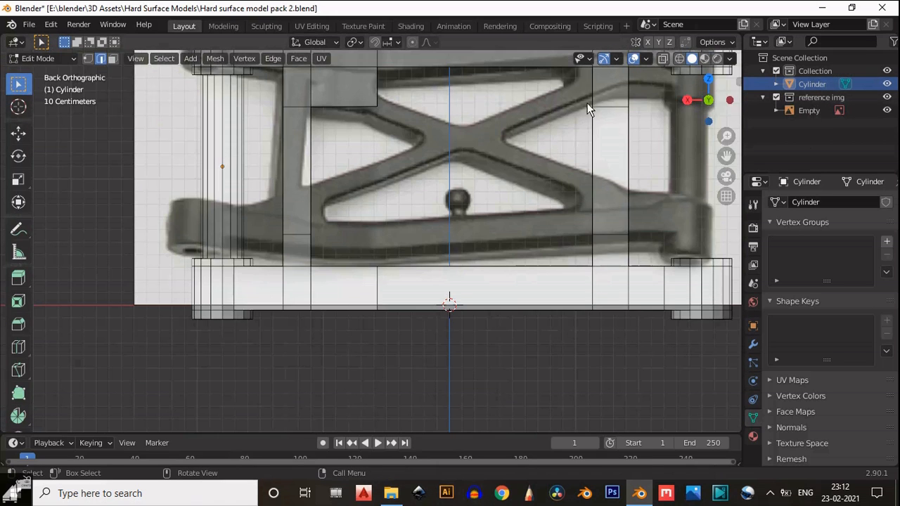
left_click(708, 108)
scroll(365, 320, "up", 6)
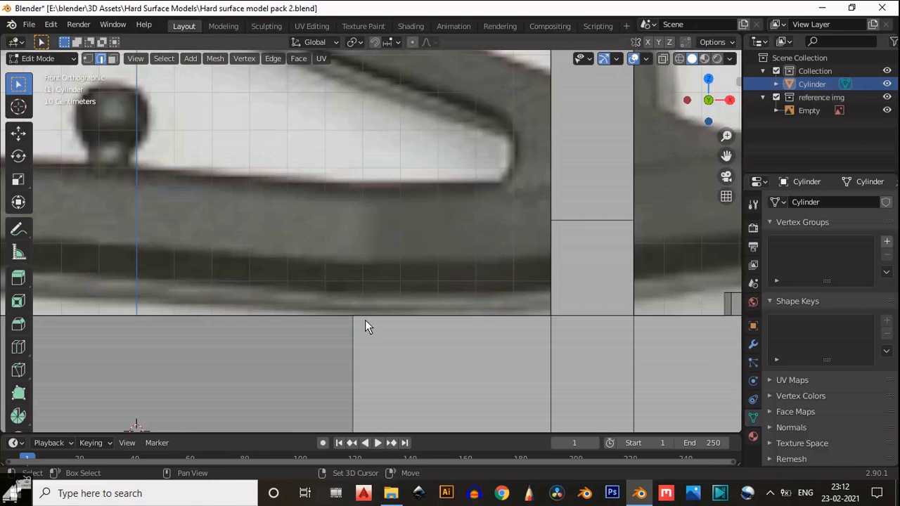
key("e")
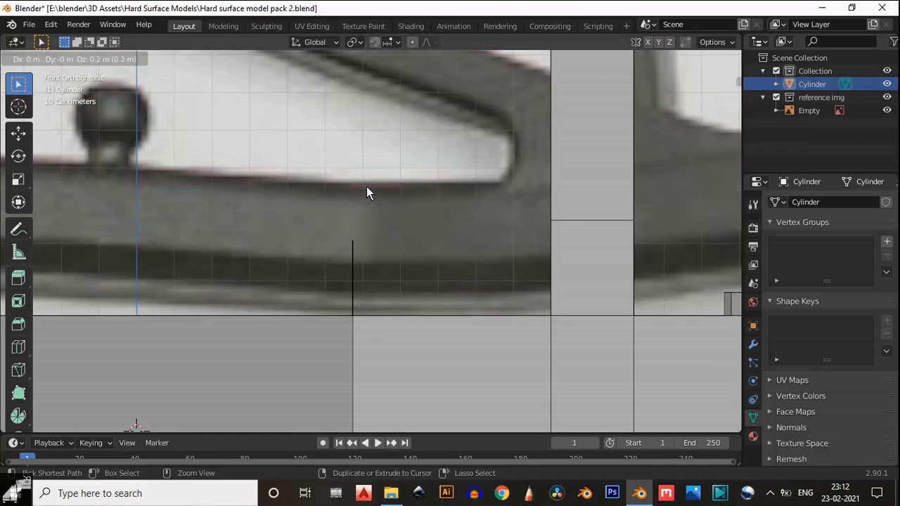
right_click(366, 187)
left_click(18, 132)
left_click_drag(350, 281, 356, 169)
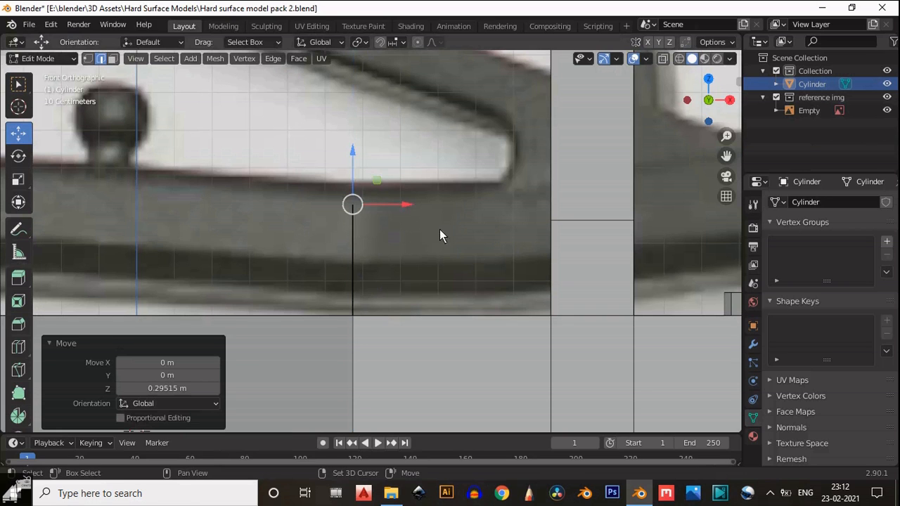
scroll(344, 225, "up", 4)
left_click_drag(344, 225, 342, 224)
scroll(342, 225, "down", 5)
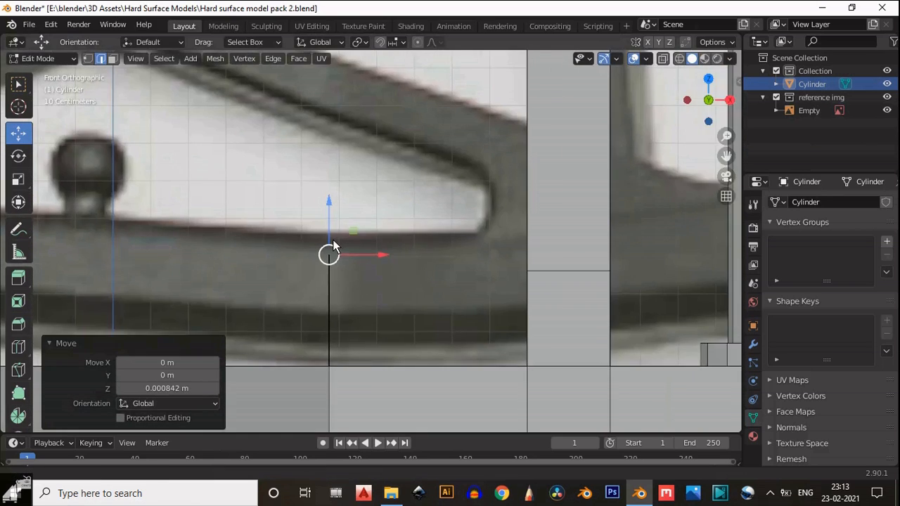
- Delete the lowest inner side faces of the right strut, facing the raised wall on the lower bar
middle_click_drag(330, 251, 529, 223)
left_click_drag(528, 223, 373, 276)
key("x")
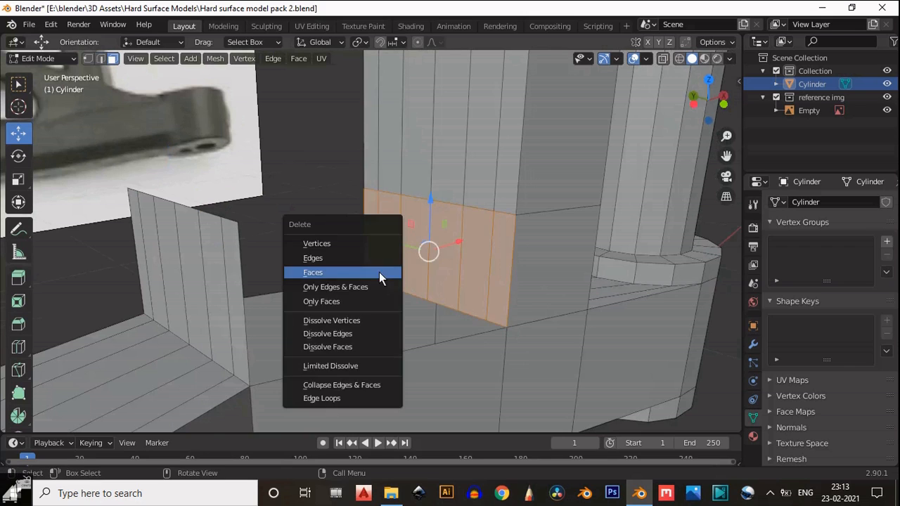
left_click(390, 271)
middle_click_drag(381, 278, 468, 251)
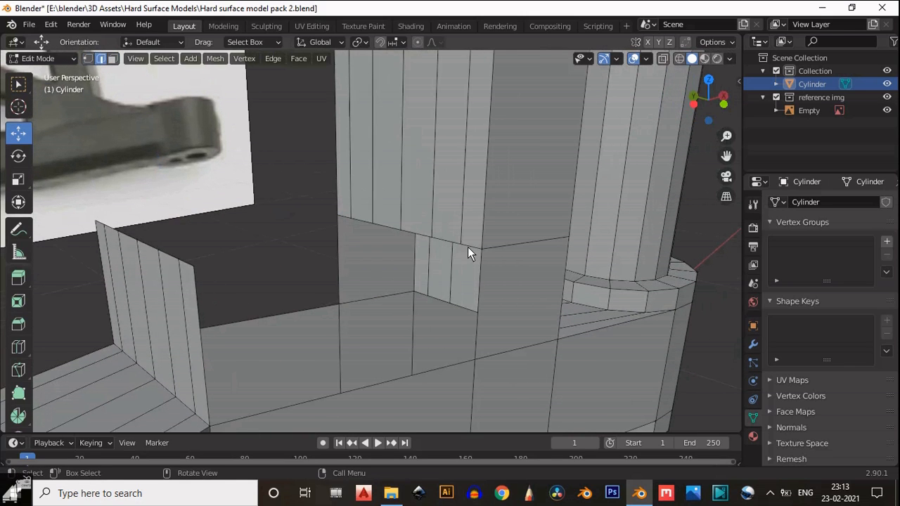
- Fill the top between the raised wall and the right strut strip by strip, and close the block's open side
left_click(470, 246)
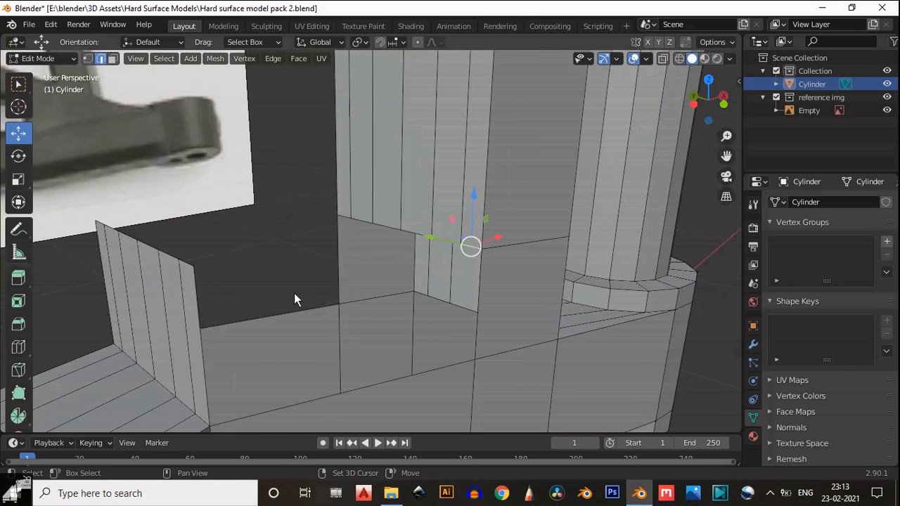
left_click(185, 268, "shift")
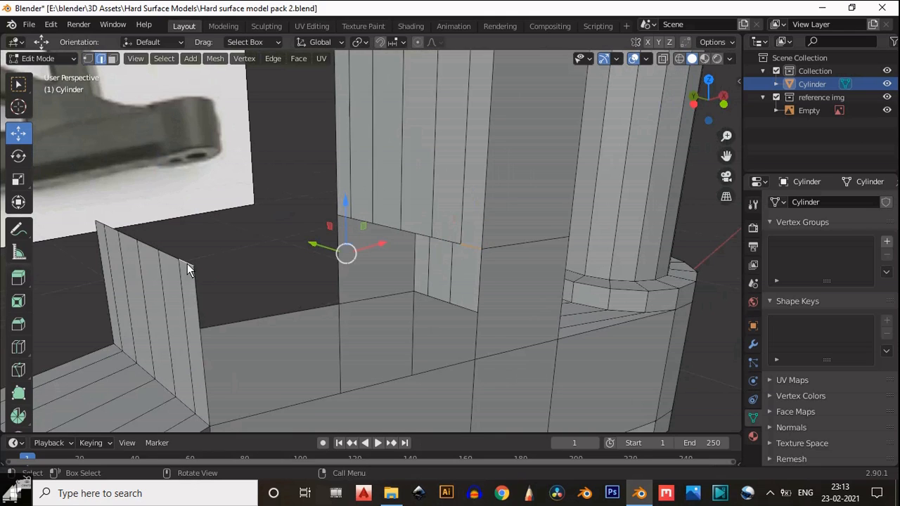
middle_click_drag(190, 234, 206, 310)
key("f")
left_click(254, 252)
key("f")
key("f")
key("f")
key("f")
key("f")
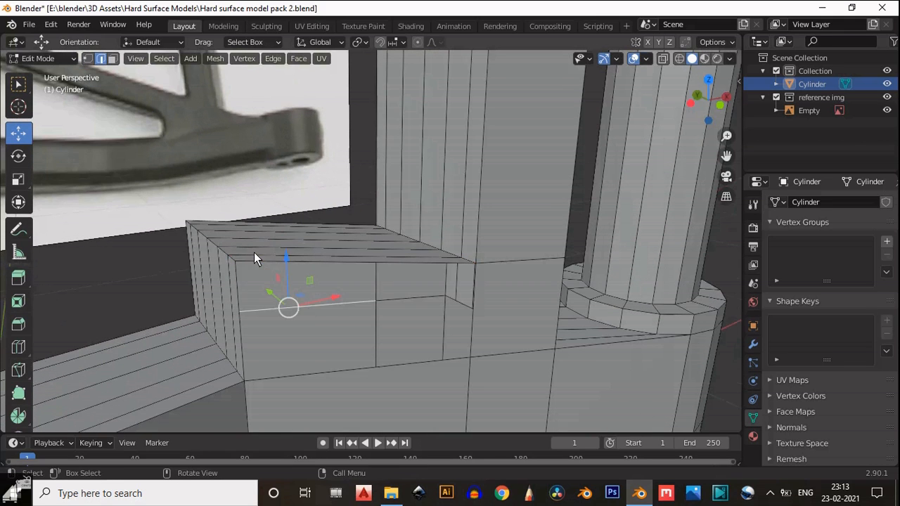
left_click(293, 283)
key("f")
- Return to Object Mode, inspect the whole arm and save the file
key("Tab")
scroll(298, 277, "down", 4)
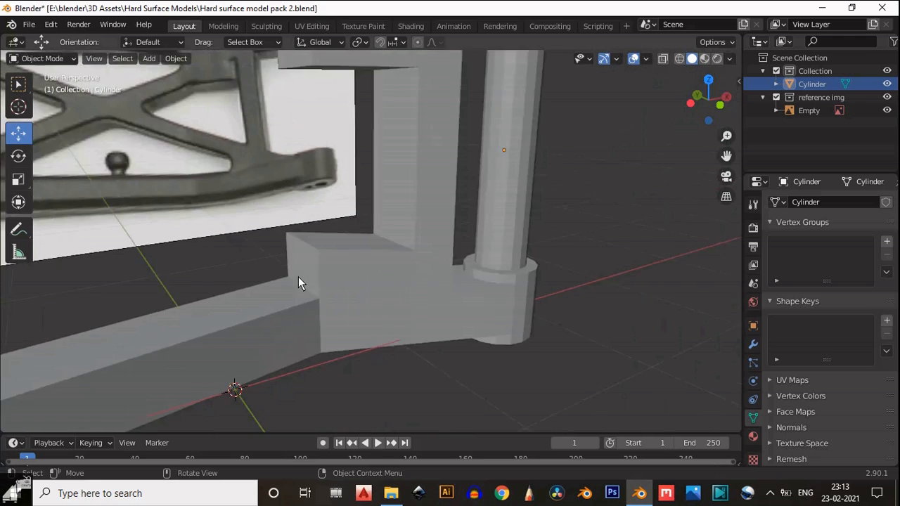
middle_click_drag(298, 276, 201, 295)
scroll(281, 310, "down", 3)
middle_click_drag(281, 310, 485, 266, "shift")
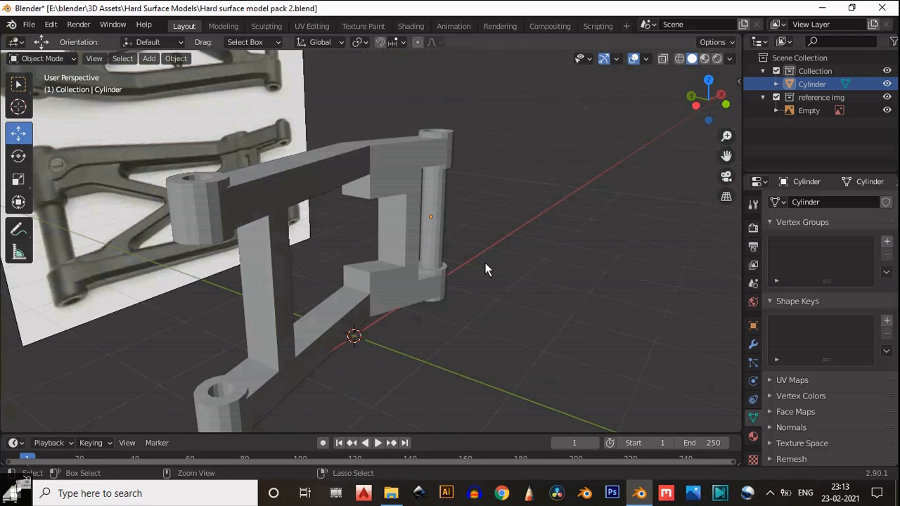
key("ctrl+s")
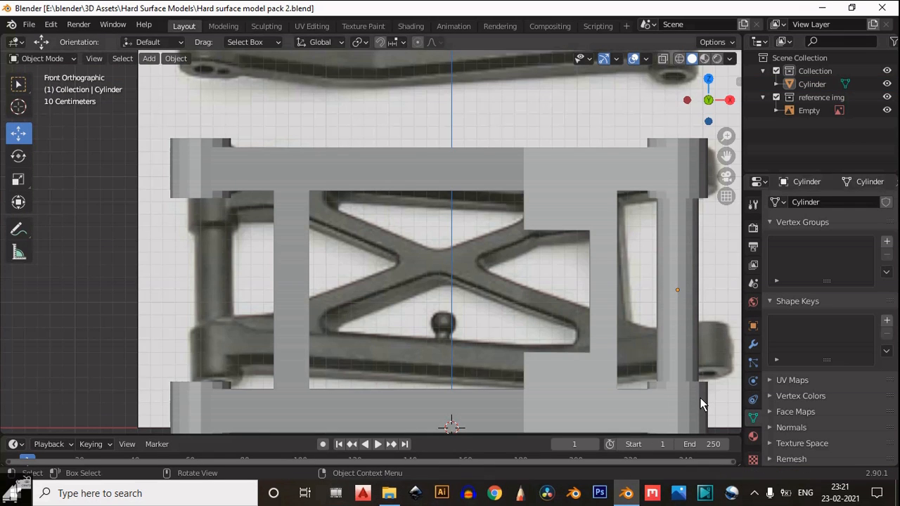
- Add a loop cut to the upper and lower bars between left strut and bend, each slid towards the strut with factor -0.4
scroll(475, 300, "up", 2)
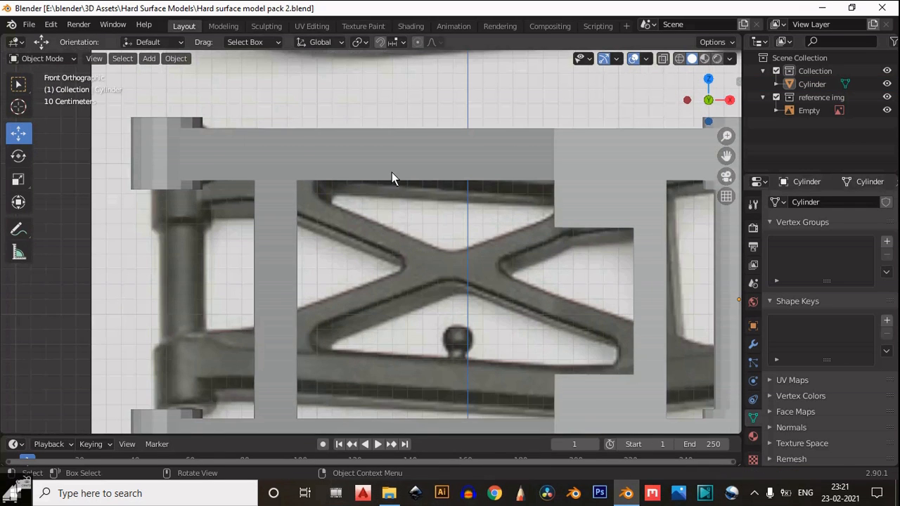
key("Tab")
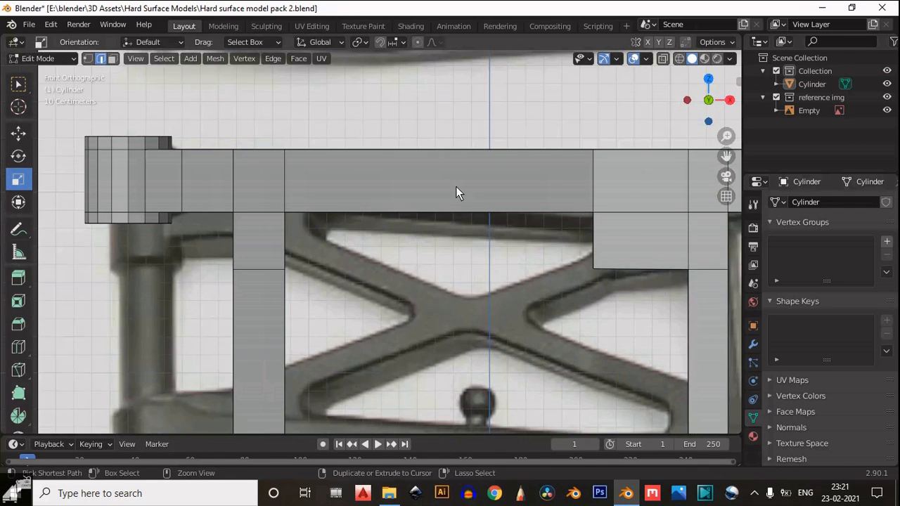
key("ctrl+r")
left_click(436, 212)
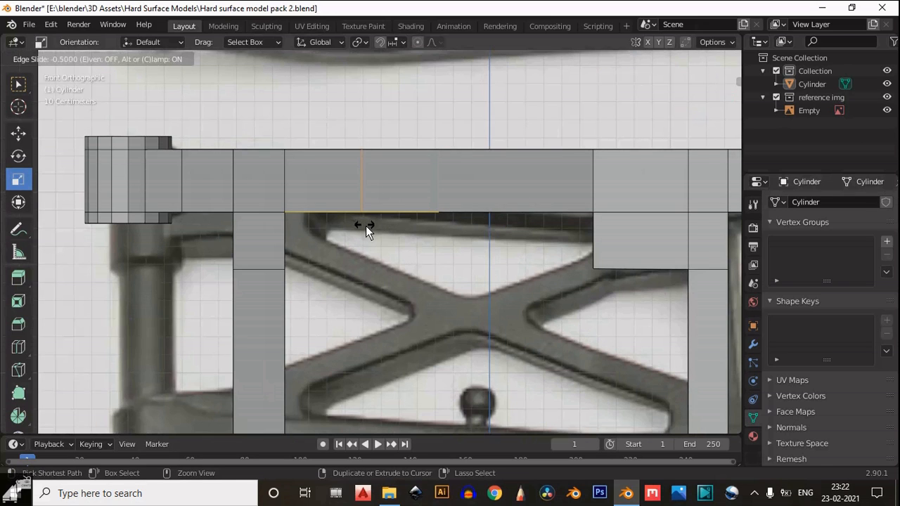
left_click(371, 228)
scroll(397, 288, "down", 2)
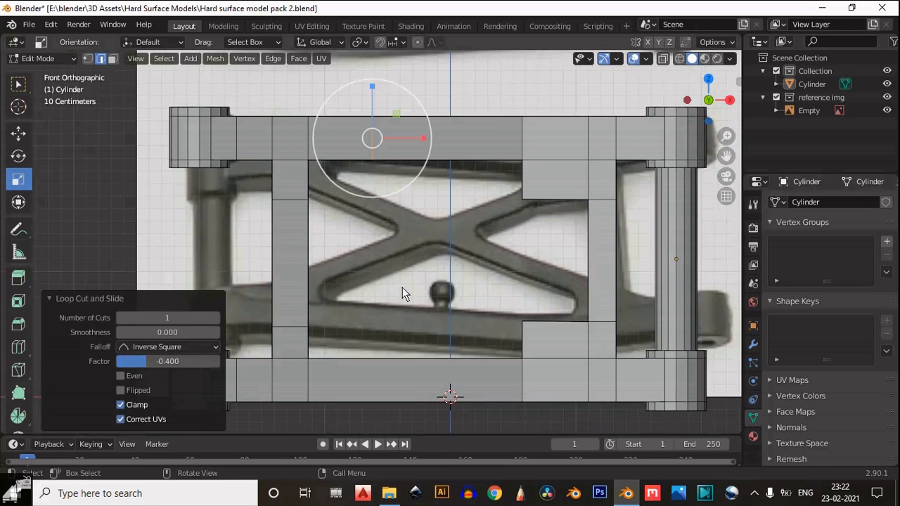
left_click(438, 354)
left_click(391, 349)
- Extrude the upper bar's underside edges at the new loop cut downward by 0.3 m
scroll(396, 266, "up", 6)
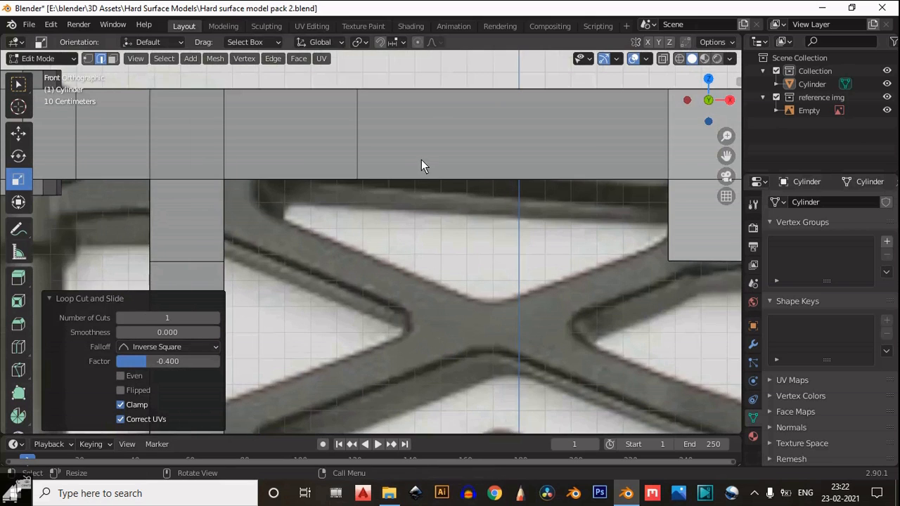
middle_click_drag(475, 270, 357, 210)
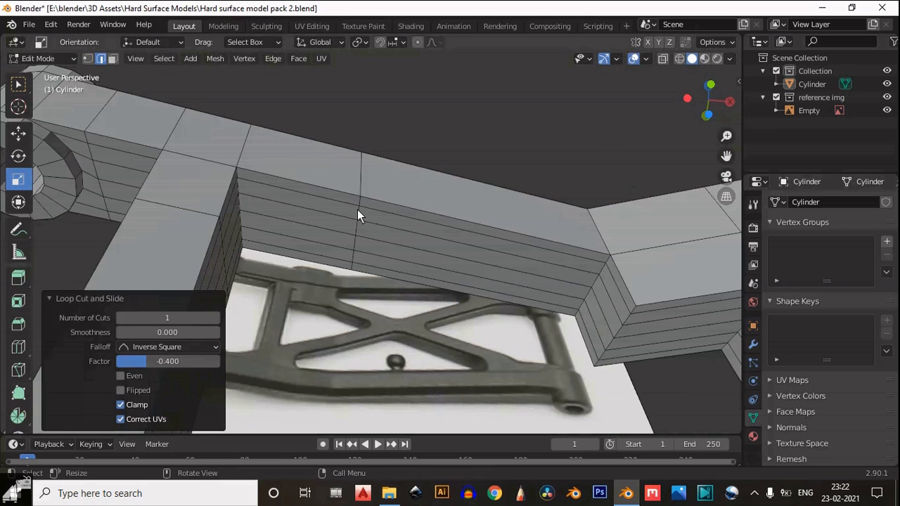
scroll(359, 206, "up", 1)
left_click_drag(367, 167, 340, 326)
middle_click_drag(293, 262, 275, 336)
left_click(712, 99)
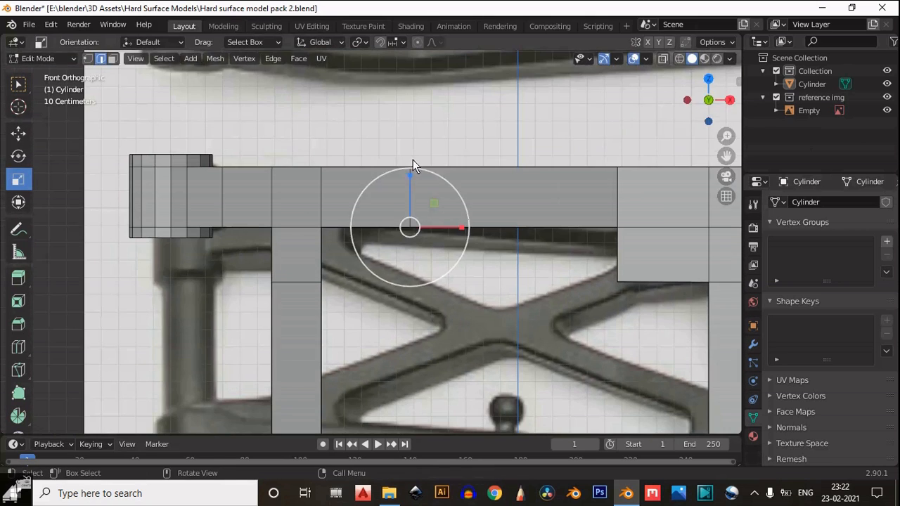
key("e")
left_click(412, 213)
left_click(18, 132)
scroll(496, 302, "up", 5)
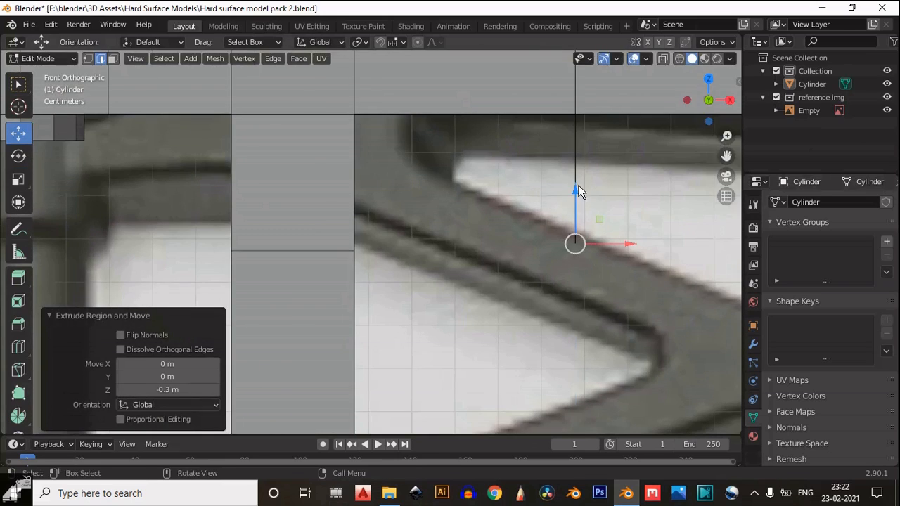
left_click_drag(579, 200, 580, 207)
scroll(580, 207, "down", 2)
middle_click_drag(578, 329, 506, 291, "shift")
key("ctrl+z")
- Extrude the lower bar's top edges at its loop cut upward by 0.3 m, and lower them by 0.04 m
scroll(506, 292, "down", 4)
middle_click_drag(394, 429, 374, 352, "shift")
left_click(399, 265)
middle_click_drag(363, 262, 355, 204)
left_click(708, 103)
key("e")
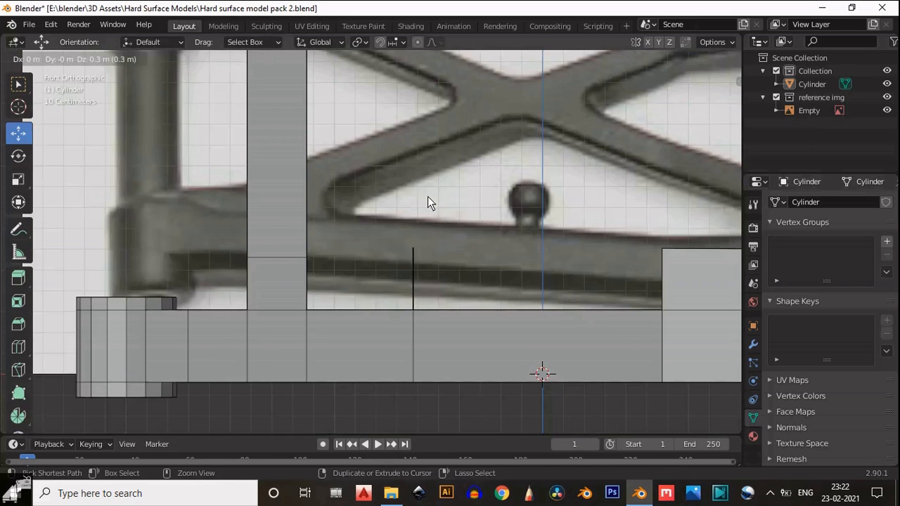
left_click(428, 196, "ctrl")
scroll(427, 196, "up", 4)
left_click_drag(460, 208, 464, 227)
scroll(437, 292, "down", 4)
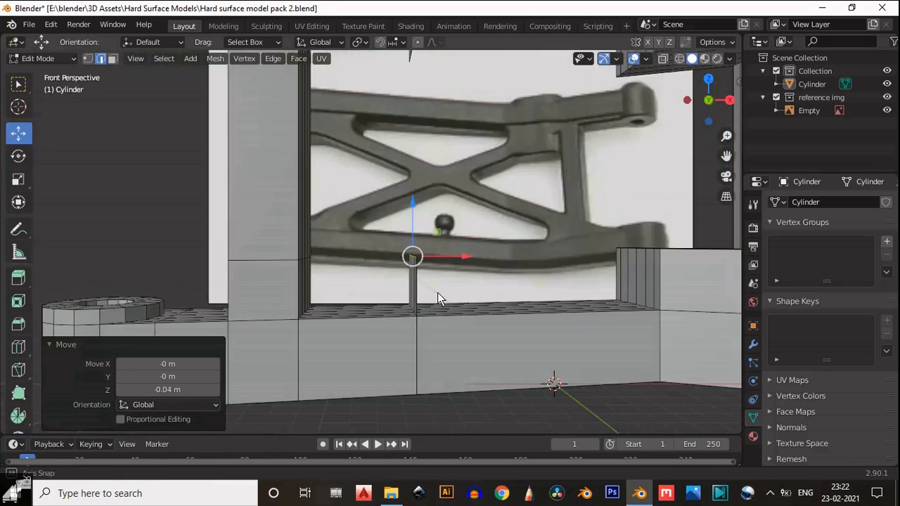
- Delete the lower bar's top faces and the left strut's inner side faces enclosed by the lower extruded edges
scroll(464, 320, "up", 3)
key("3")
left_click(469, 346, "shift")
middle_click_drag(437, 292, 421, 306)
left_click(460, 365, "shift")
key("x")
left_click(471, 321)
left_click_drag(428, 209, 313, 261)
left_click(296, 256, "shift")
key("x")
left_click(400, 220)
- Delete the left strut's inner side faces directly below the upper bar
middle_click_drag(446, 211, 421, 288)
left_click_drag(373, 271, 316, 237)
key("x")
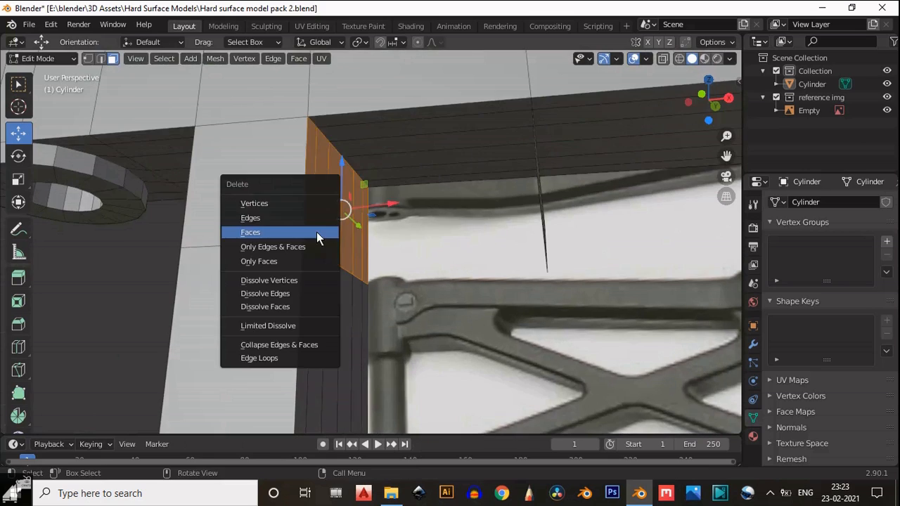
left_click(315, 237)
- Delete the upper bar's underside faces between the left strut and the extruded edges
middle_click_drag(315, 237, 458, 258)
left_click_drag(459, 258, 432, 174)
key("x")
left_click(433, 175)
middle_click_drag(433, 175, 457, 232)
left_click(489, 175)
key("x")
left_click(396, 193)
left_click(444, 224)
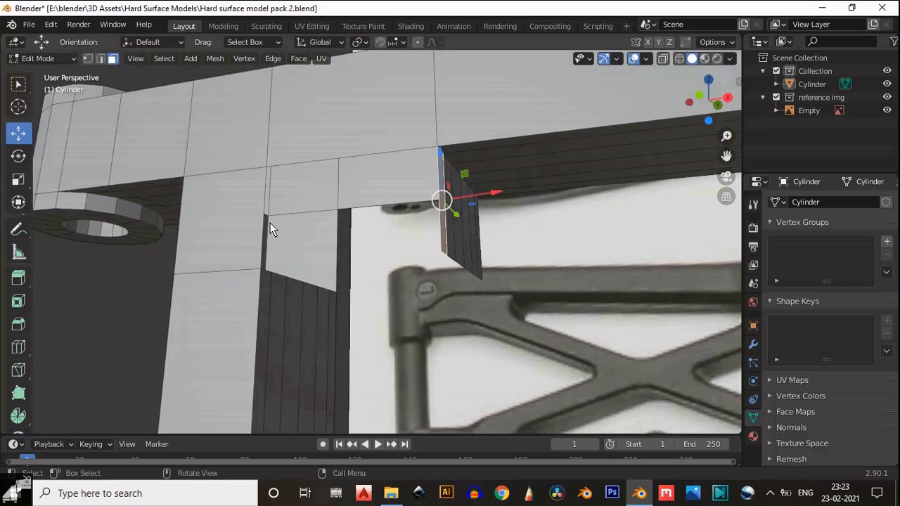
- Fill the open sides of the upper-left corner block with faces between the left strut and the extruded edges
key("2")
left_click(439, 221)
left_click(263, 224, "shift")
middle_click_drag(263, 224, 481, 257)
key("f")
key("f")
left_click(485, 263)
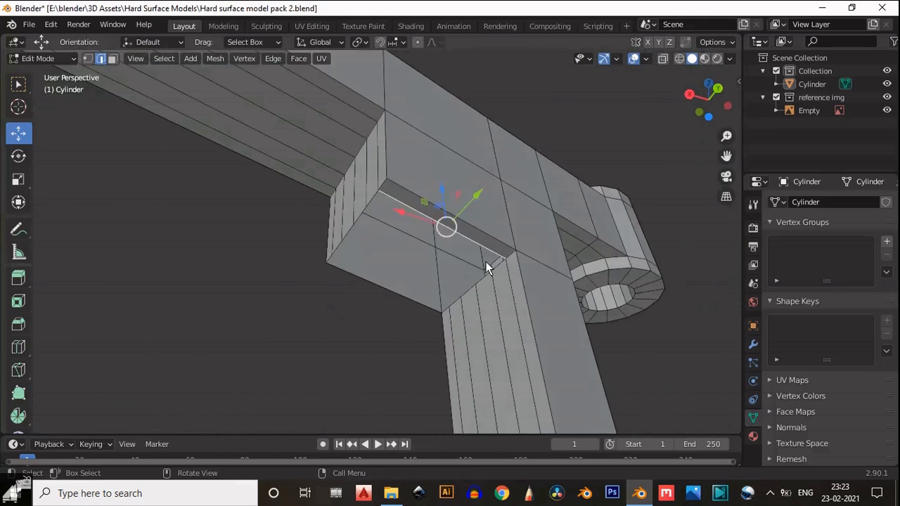
key("f")
key("f")
key("f")
key("f")
key("f")
key("f")
- In front view, lower the upper-left block's bottom inner corner slightly to level its bottom edge
middle_click_drag(374, 293, 604, 317)
left_click(698, 98)
scroll(492, 295, "down", 2)
middle_click_drag(501, 316, 467, 241, "shift")
key("1")
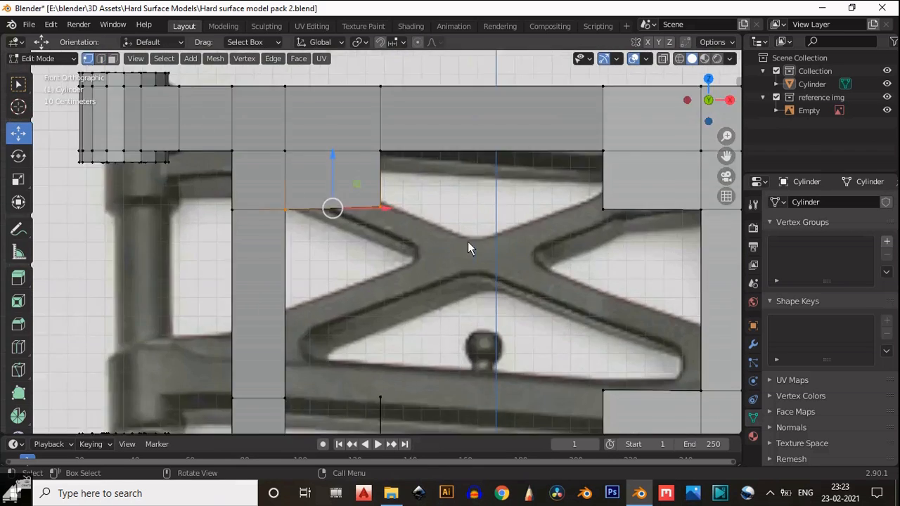
scroll(468, 242, "up", 4)
left_click(390, 169)
left_click(662, 58)
middle_click_drag(388, 116, 393, 200, "shift")
left_click_drag(393, 200, 394, 213)
- Fill the open sides of the lower-left corner block with faces between the left strut and the extruded edges
scroll(394, 213, "down", 5)
middle_click_drag(412, 264, 451, 67, "shift")
scroll(451, 67, "up", 4)
left_click(662, 58)
middle_click_drag(478, 158, 384, 281)
key("2")
left_click(372, 178)
scroll(363, 188, "down", 1)
scroll(364, 188, "up", 1)
middle_click_drag(384, 281, 384, 209, "ctrl")
middle_click_drag(384, 246, 288, 263)
key("f")
left_click(373, 252)
key("f")
key("f")
key("f")
key("f")
key("f")
middle_click_drag(478, 263, 346, 224)
- Add three evenly spaced vertical loop cuts across each of the lower-left and lower-right corner blocks
key("ctrl+r")
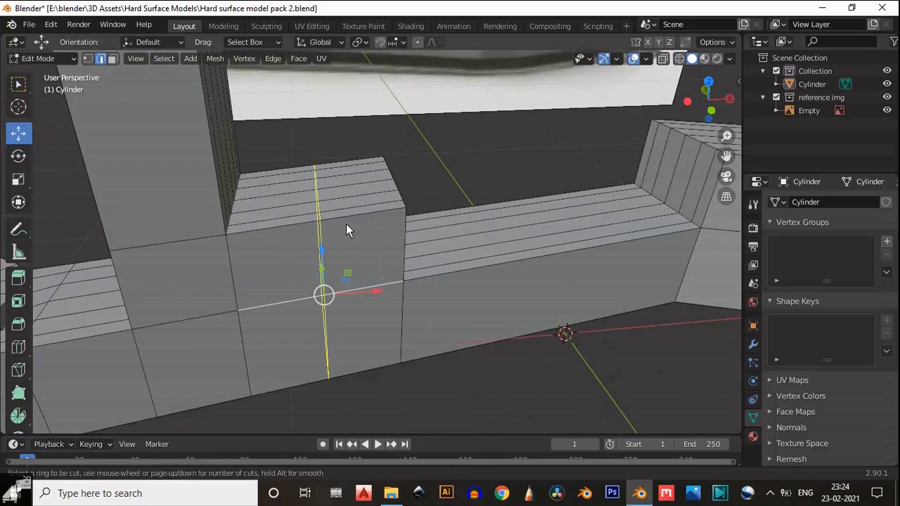
scroll(346, 223, "up", 2)
left_click(346, 223)
right_click(346, 223)
middle_click_drag(529, 229, 248, 274, "shift")
key("ctrl+r")
scroll(490, 232, "up", 2)
left_click(490, 232)
- Add three evenly spaced vertical loop cuts across each of the upper-right and upper-left corner blocks
scroll(494, 206, "down", 5)
middle_click_drag(494, 206, 487, 194)
key("ctrl+r")
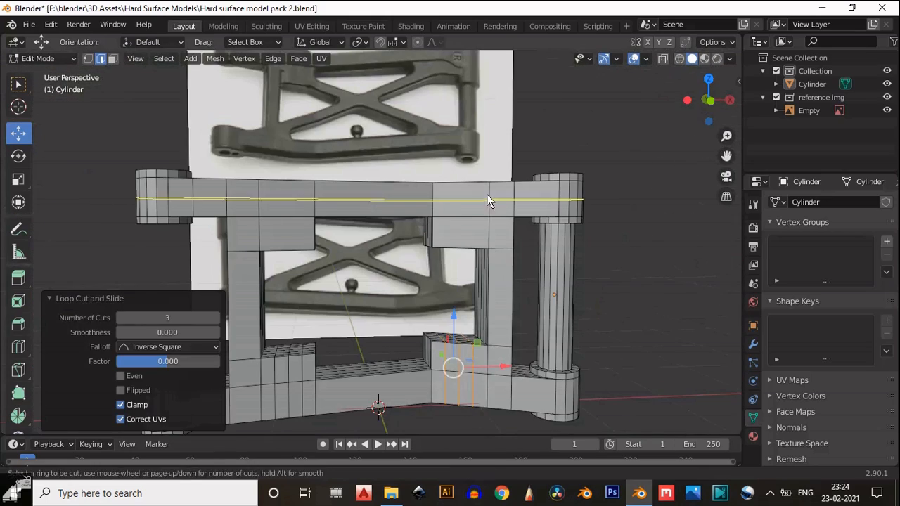
left_click(464, 200)
key("ctrl+r")
left_click(295, 205)
right_click(295, 205)
- Add one centred horizontal loop cut around the upper-left corner block, with slide factor 0
middle_click_drag(295, 204, 334, 288)
scroll(436, 306, "up", 4)
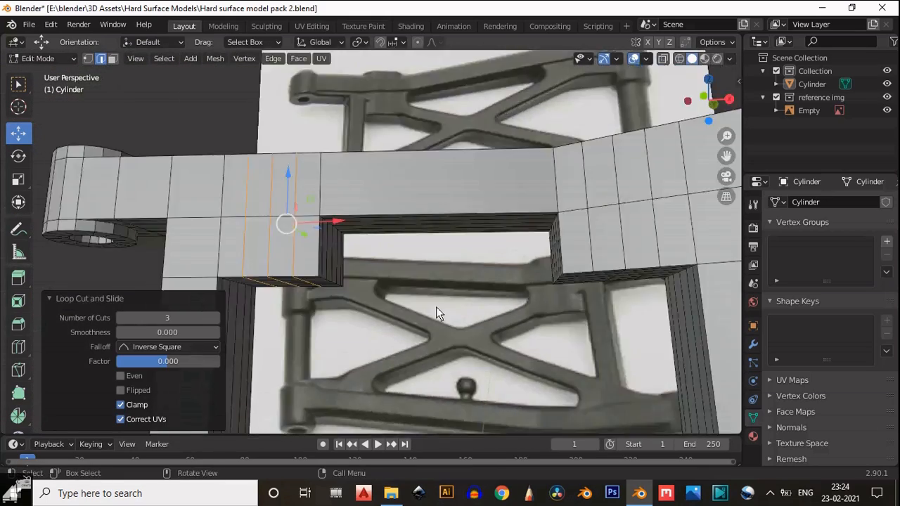
middle_click_drag(436, 307, 340, 202, "shift")
key("ctrl+r")
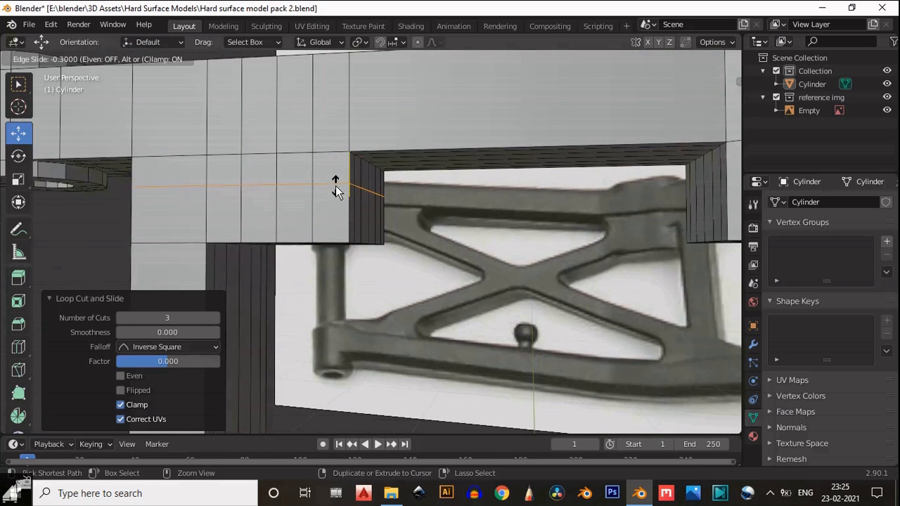
left_click(336, 186)
right_click(335, 186)
- In front view, add one centred horizontal loop cut to the upper-right corner block
left_click(710, 100)
middle_click_drag(432, 209, 438, 246, "shift")
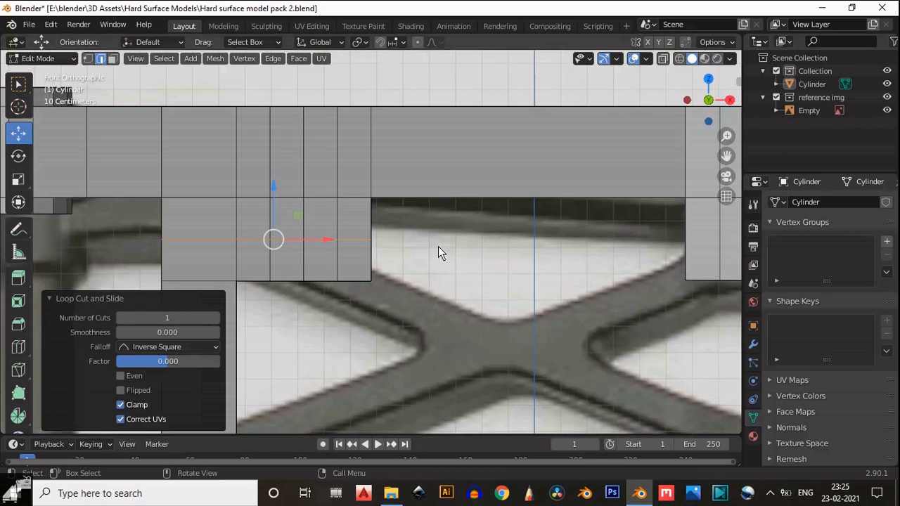
middle_click_drag(497, 263, 349, 215, "shift")
scroll(472, 225, "down", 1)
key("ctrl+r")
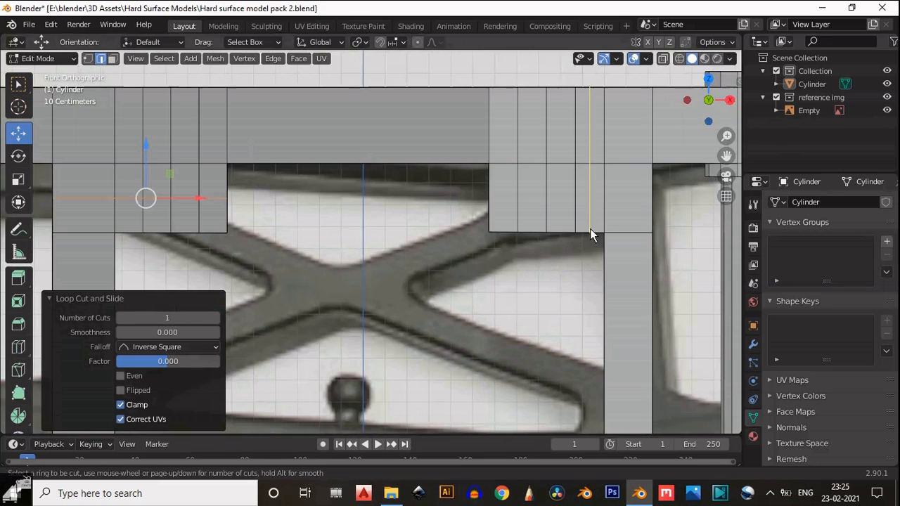
left_click(558, 211)
right_click(558, 211)
- Add one centred horizontal loop cut to each of the lower-left and lower-right corner blocks, with slide factor 0
scroll(518, 317, "down", 1)
middle_click_drag(517, 317, 583, 209, "shift")
left_click(318, 328)
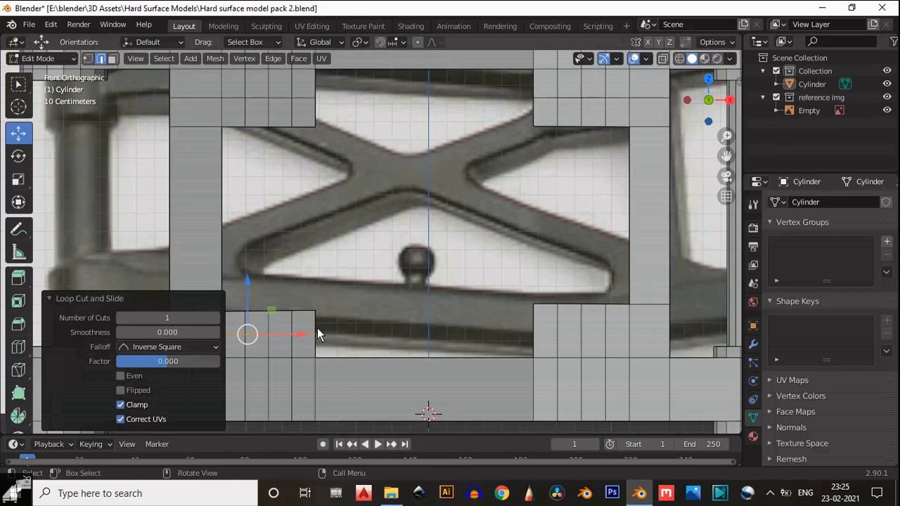
left_click(621, 321)
middle_click_drag(624, 239, 628, 302, "shift")
middle_click_drag(631, 356, 637, 294, "shift")
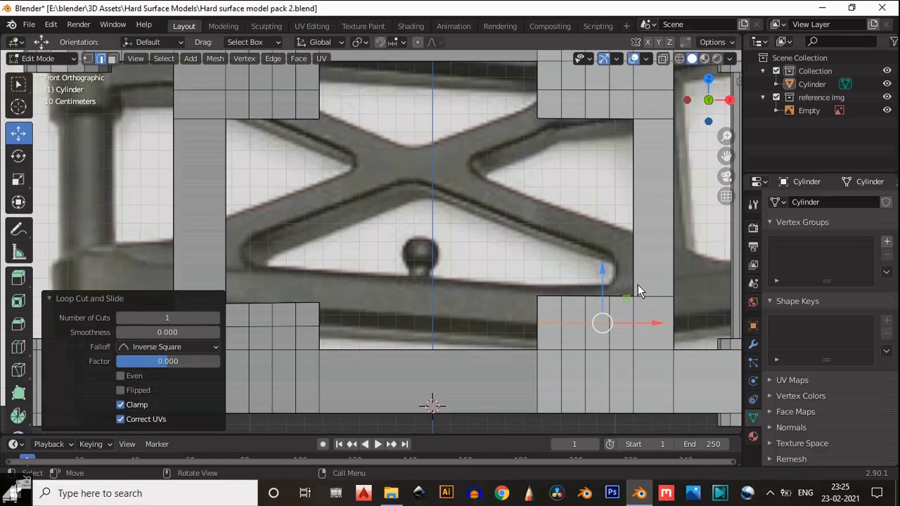
- Try to delete the vertices at the upper-left block's lower inner corner through the full depth
middle_click_drag(346, 228, 362, 294, "shift")
scroll(407, 230, "up", 4)
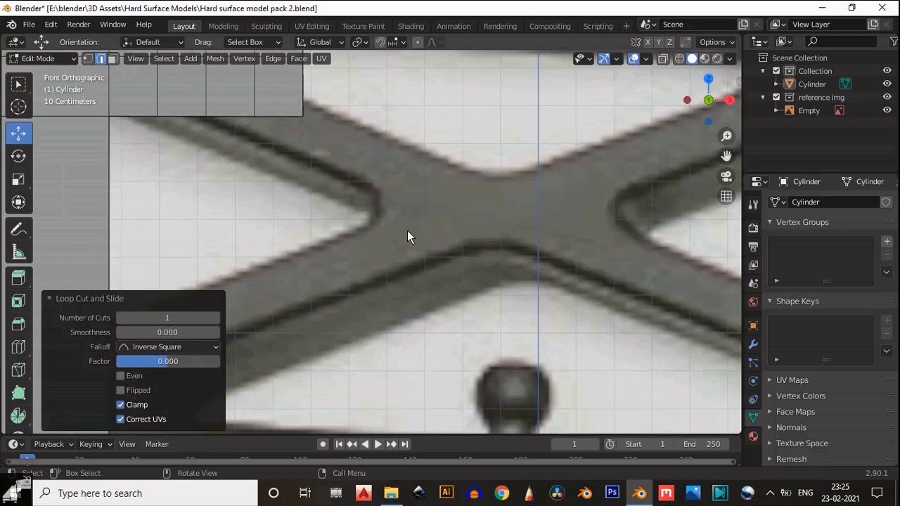
key("1")
scroll(351, 216, "down", 1)
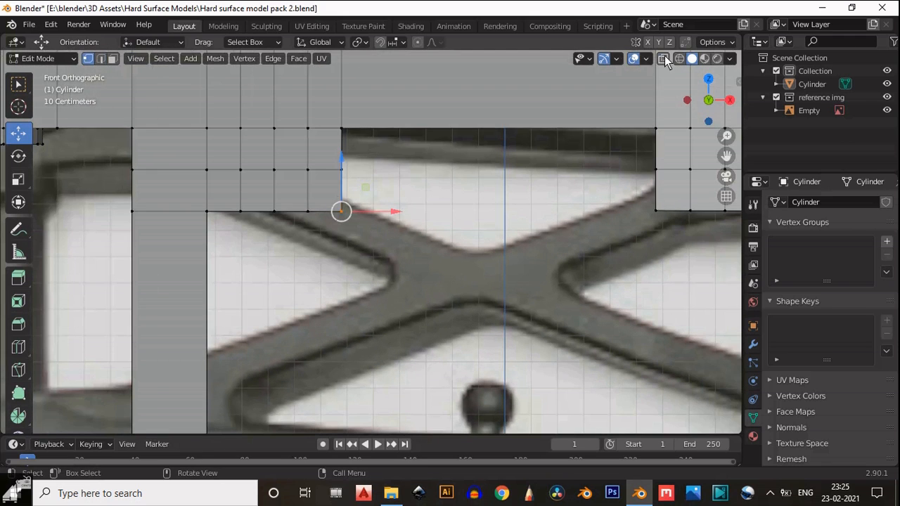
left_click(663, 58)
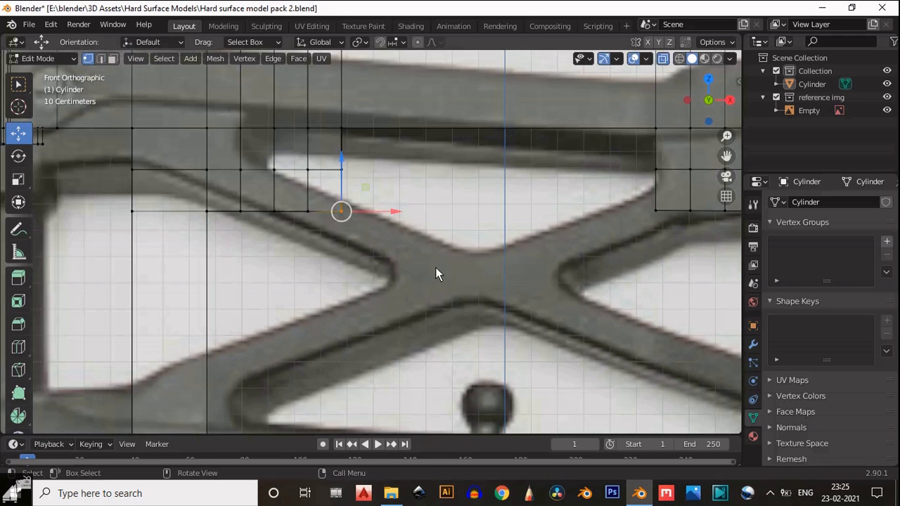
left_click_drag(436, 267, 291, 158)
middle_click_drag(312, 198, 328, 238, "shift")
key("x")
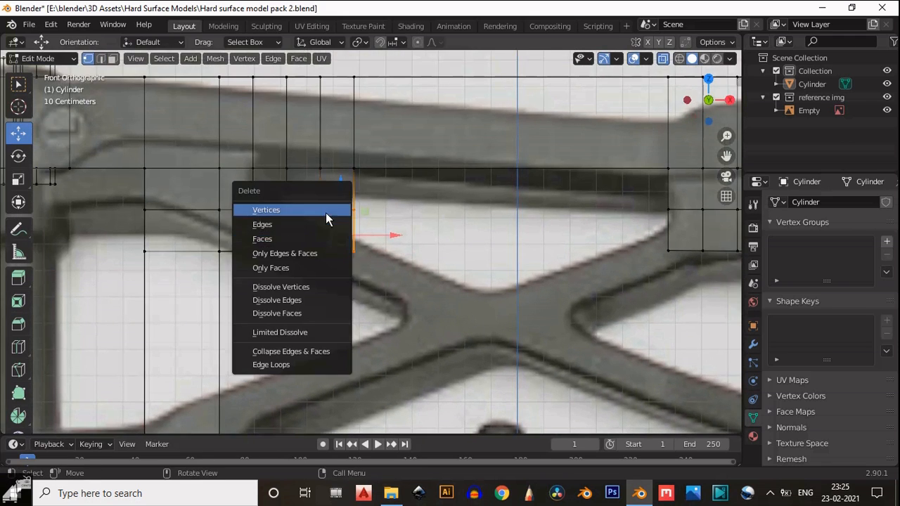
left_click(326, 212)
middle_click_drag(665, 100, 676, 113, "shift")
left_click(663, 58)
- Inspect the blocks from below and undo the vertex deletion on the upper-left block
middle_click_drag(546, 225, 527, 147, "shift")
scroll(527, 148, "down", 2)
middle_click_drag(637, 341, 586, 273, "shift")
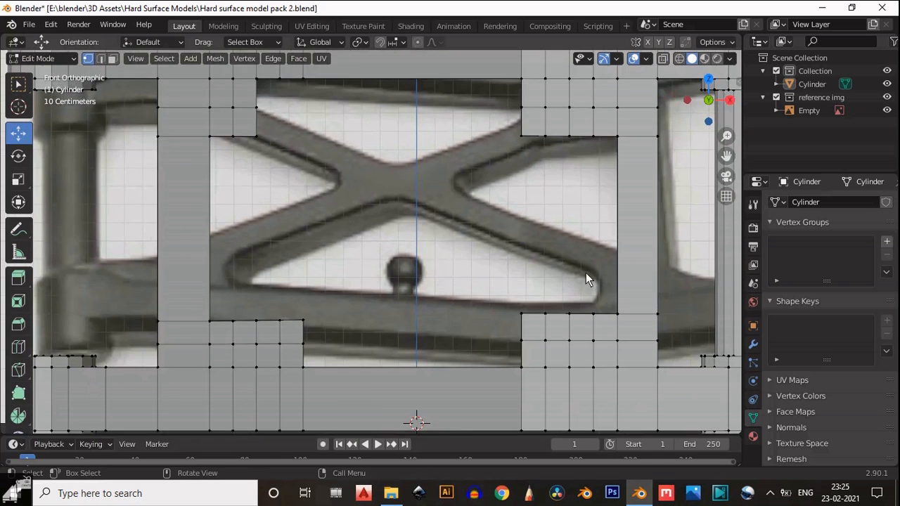
left_click_drag(562, 278, 468, 336)
scroll(581, 196, "down", 2)
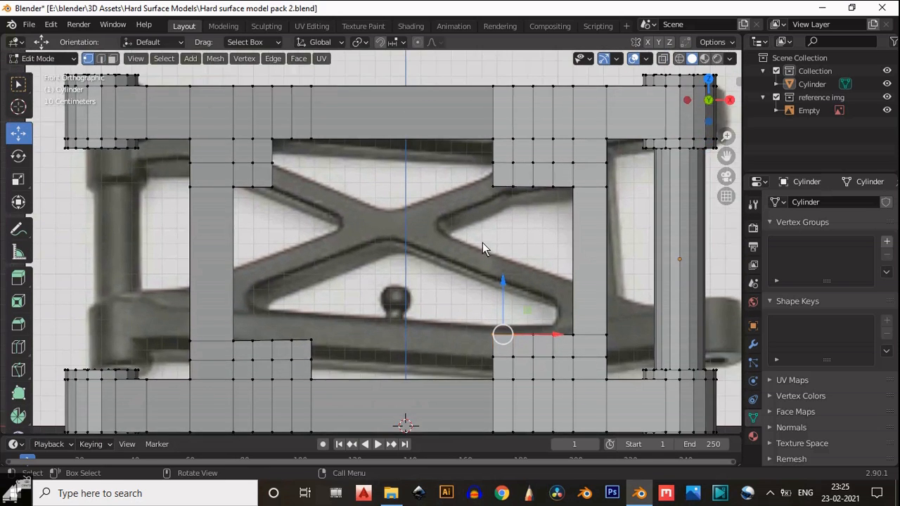
middle_click_drag(483, 242, 398, 285)
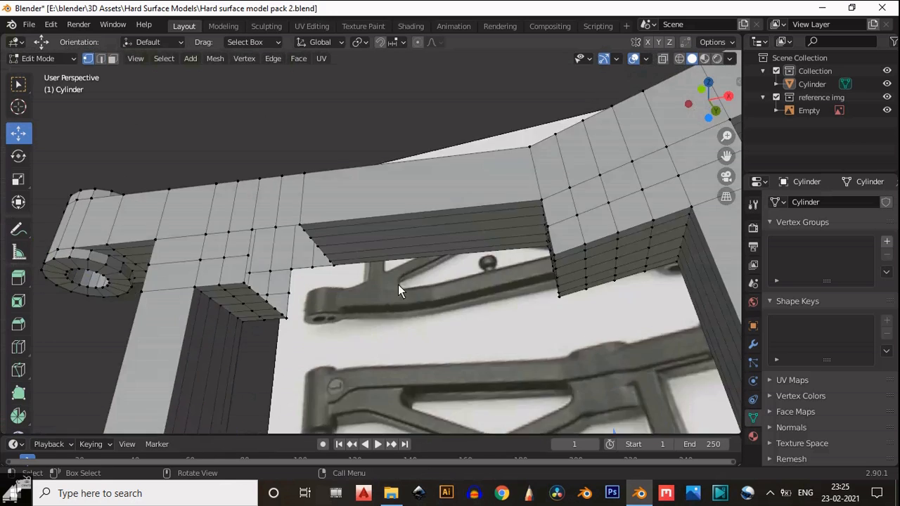
scroll(398, 285, "up", 4)
middle_click_drag(339, 287, 352, 271)
middle_click_drag(433, 317, 406, 240)
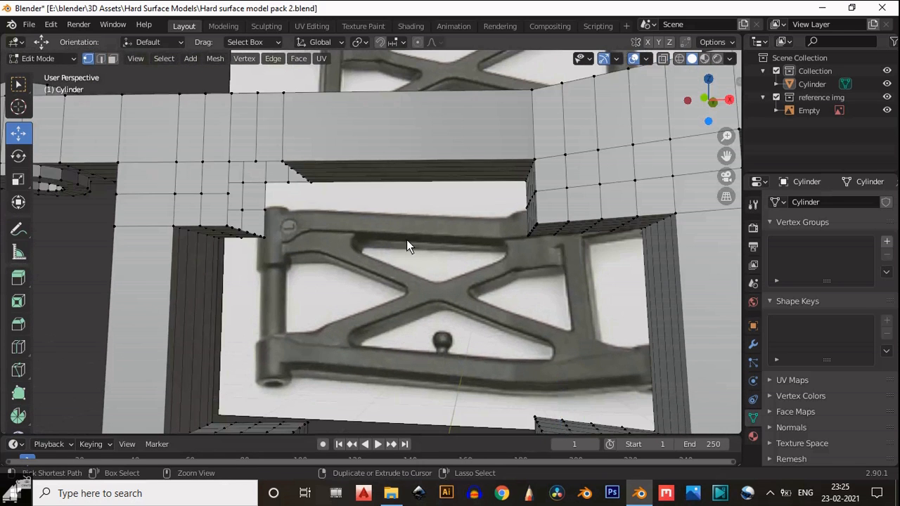
key("ctrl+z")
key("ctrl+z")
- Connect vertices diagonally across the upper-left block's lower inner corner on both its front and back faces
middle_click_drag(320, 246, 322, 266)
scroll(342, 267, "up", 1)
scroll(345, 275, "up", 3)
scroll(261, 285, "down", 1)
middle_click_drag(261, 285, 303, 268)
right_click(273, 246)
middle_click_drag(364, 282, 599, 345)
scroll(312, 261, "up", 2)
left_click(598, 352)
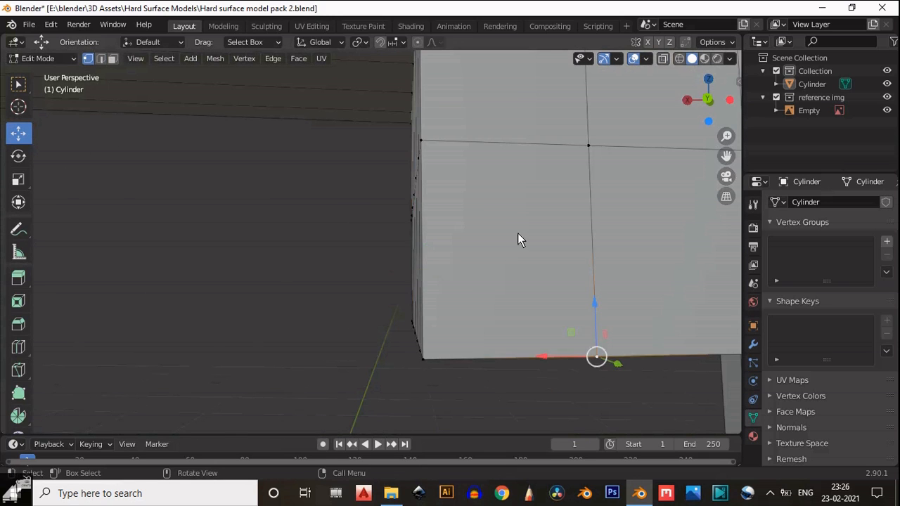
left_click(430, 149, "shift")
right_click(432, 149)
left_click(432, 149)
- Delete the faces outside the diagonal at the upper-left block's lower inner corner, across its full depth
middle_click_drag(433, 234, 265, 251)
key("3")
left_click_drag(255, 196, 218, 270)
left_click_drag(337, 229, 277, 305, "shift")
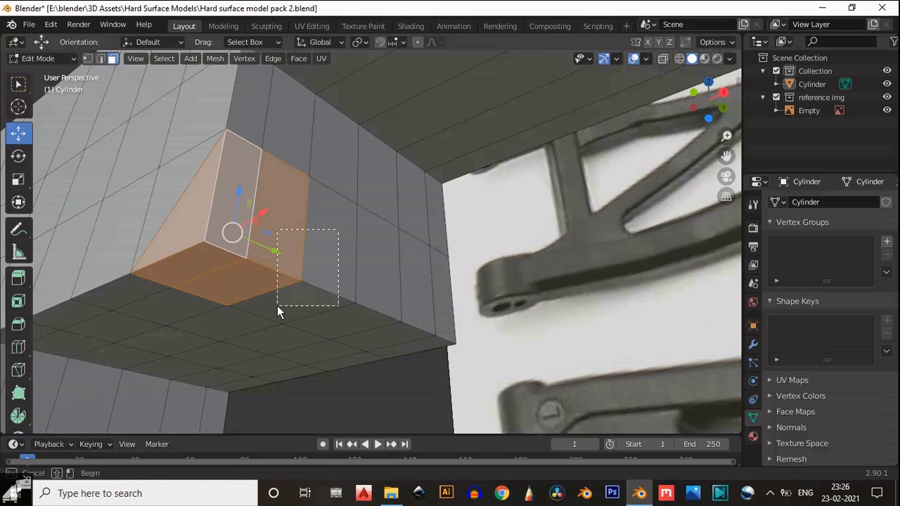
left_click_drag(390, 267, 331, 333, "shift")
middle_click_drag(351, 325, 445, 306)
left_click_drag(445, 306, 397, 351, "shift")
key("w")
key("x")
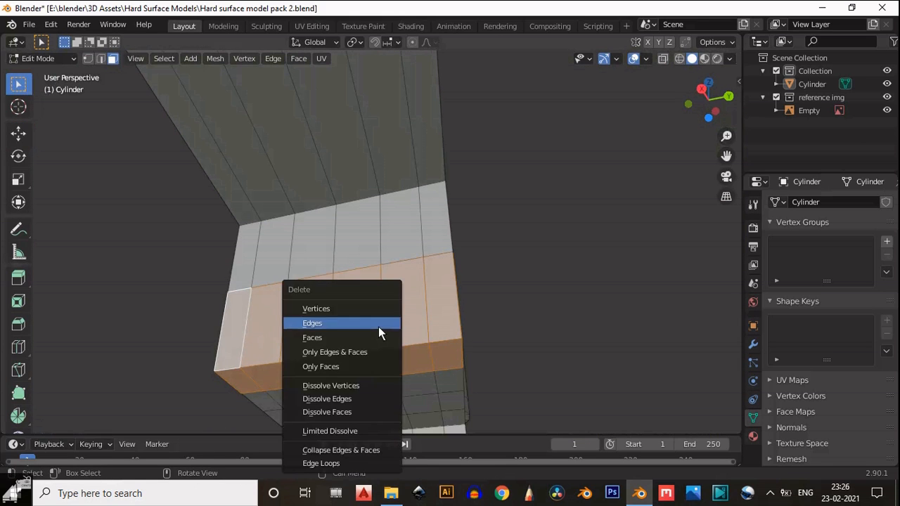
left_click(378, 326)
key("ctrl+z")
key("x")
left_click(374, 339)
- Delete the remaining faces outside the diagonal cut at the upper-left block's lower inner corner
middle_click_drag(401, 357, 397, 236)
left_click(280, 286)
key("x")
left_click(280, 286)
middle_click_drag(282, 289, 397, 301)
left_click(307, 241)
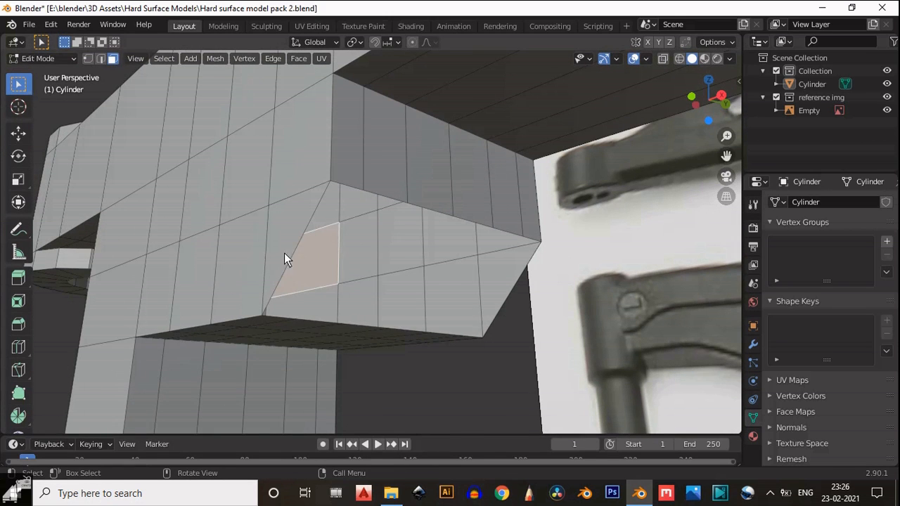
- Fill the opening along the upper-left block's diagonal cut with a strip of faces across its full depth
key("2")
left_click(292, 257)
key("f")
key("f")
key("f")
key("f")
key("f")
key("f")
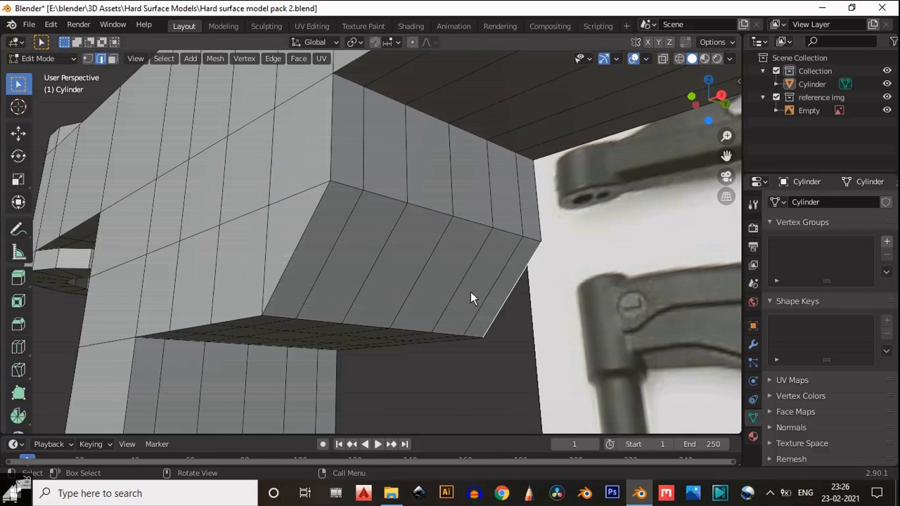
middle_click_drag(470, 291, 576, 313)
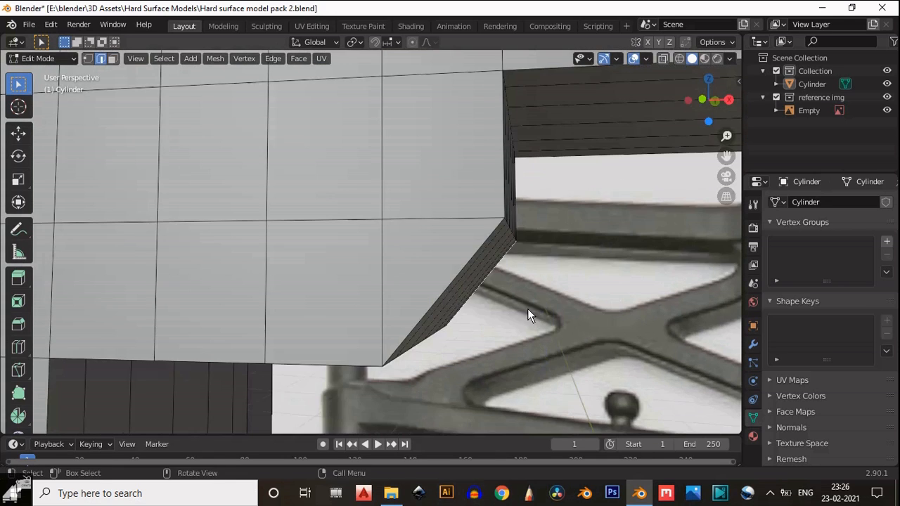
middle_click_drag(517, 274, 530, 345, "shift")
scroll(529, 300, "down", 1)
scroll(530, 352, "down", 1)
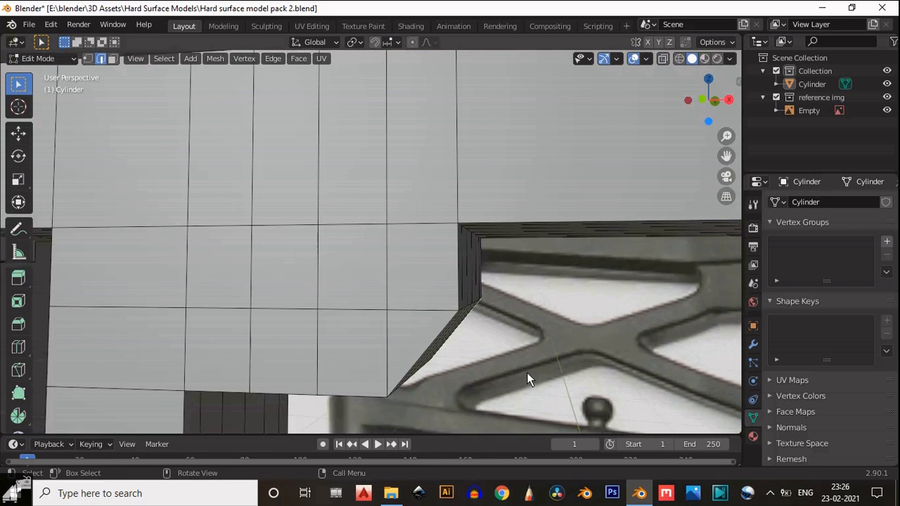
left_click(702, 100)
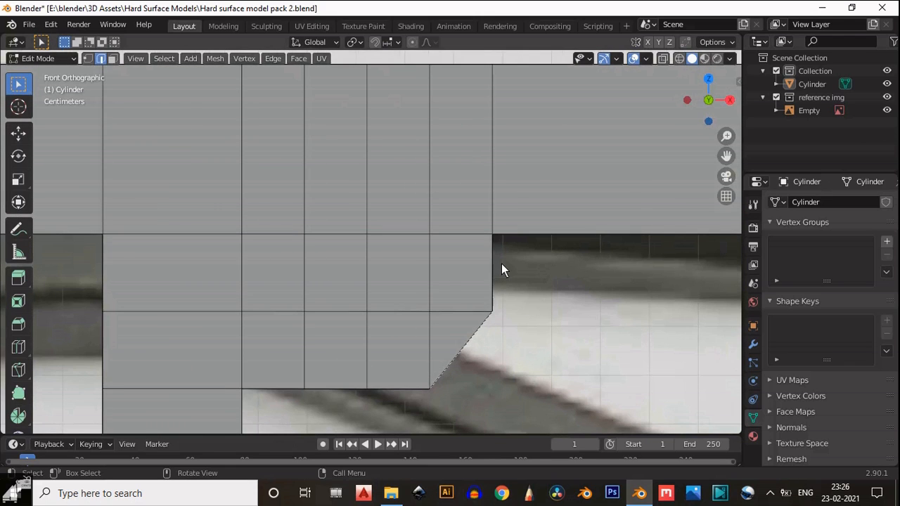
key("ctrl+r")
left_click(352, 291)
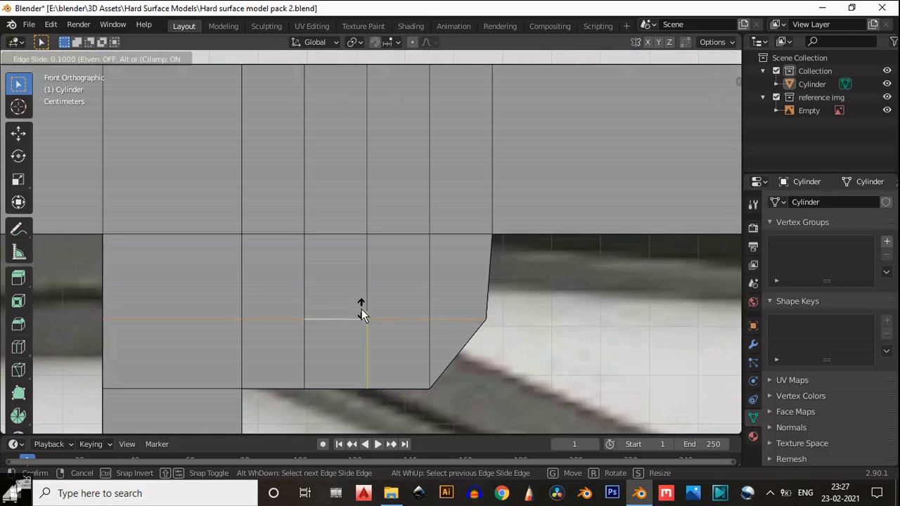
left_click(363, 297)
- Connect vertices diagonally across the upper-right block's lower inner corner on both its front and back faces
key("1")
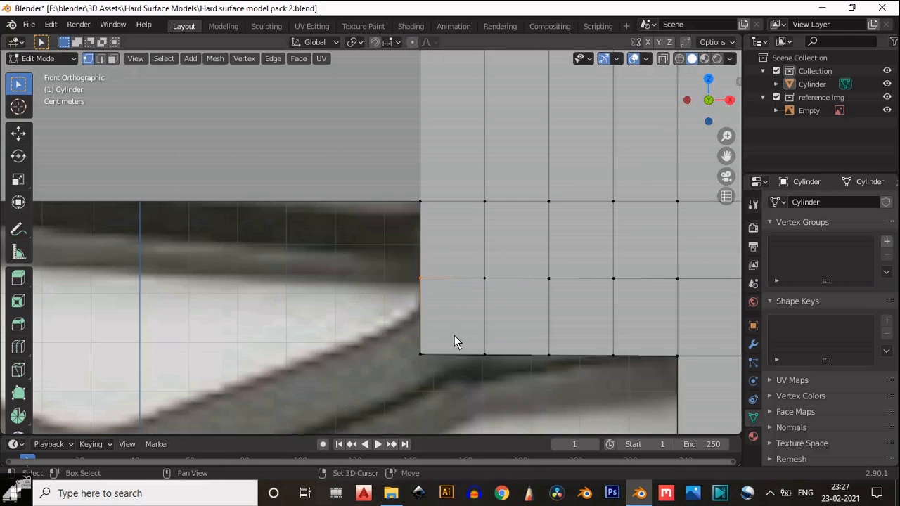
left_click(457, 344, "shift")
scroll(444, 348, "up", 3)
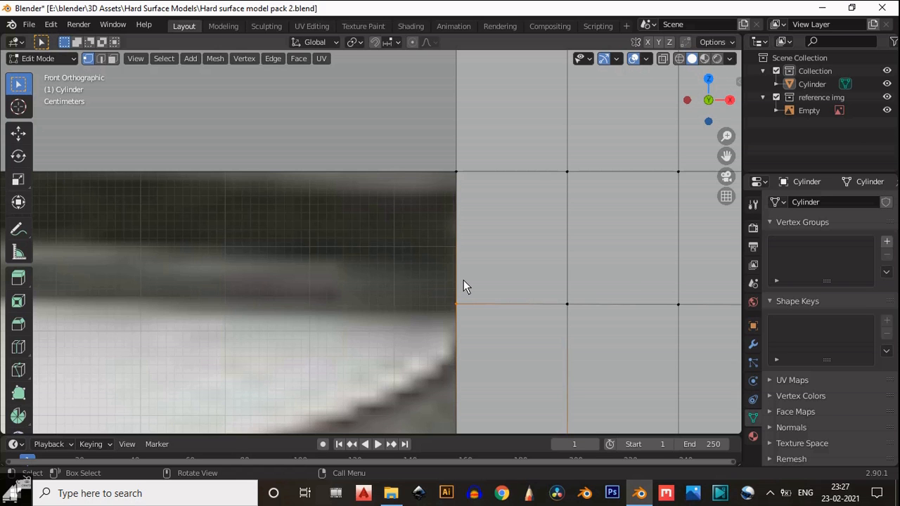
middle_click_drag(447, 249, 365, 227)
left_click(317, 299)
right_click(318, 297)
middle_click_drag(394, 275, 557, 268)
left_click(449, 225, "shift")
right_click(449, 225)
left_click(437, 226)
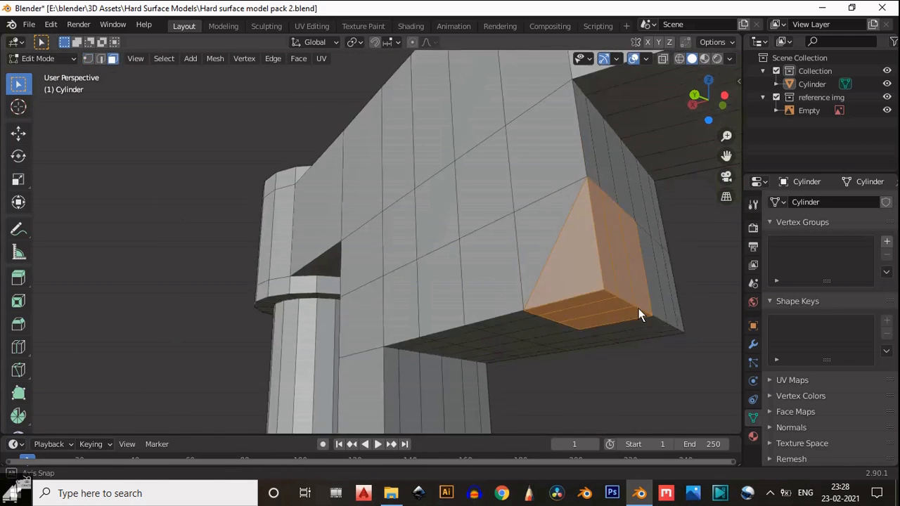
- Delete the faces outside the upper-right block's diagonal and fill the opening along the cut with faces
left_click(494, 331)
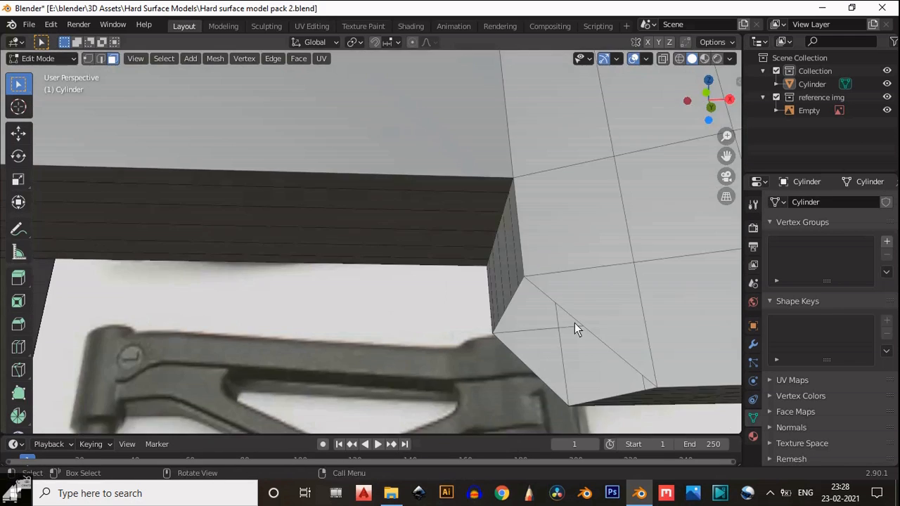
key("2")
middle_click_drag(609, 326, 549, 407)
scroll(582, 342, "down", 3)
scroll(527, 263, "down", 4)
scroll(527, 263, "up", 5)
middle_click_drag(527, 263, 520, 245, "shift")
- Connect vertices diagonally across the lower-left block's upper inner corner on its front and back faces
key("q")
key("1")
scroll(478, 294, "up", 2)
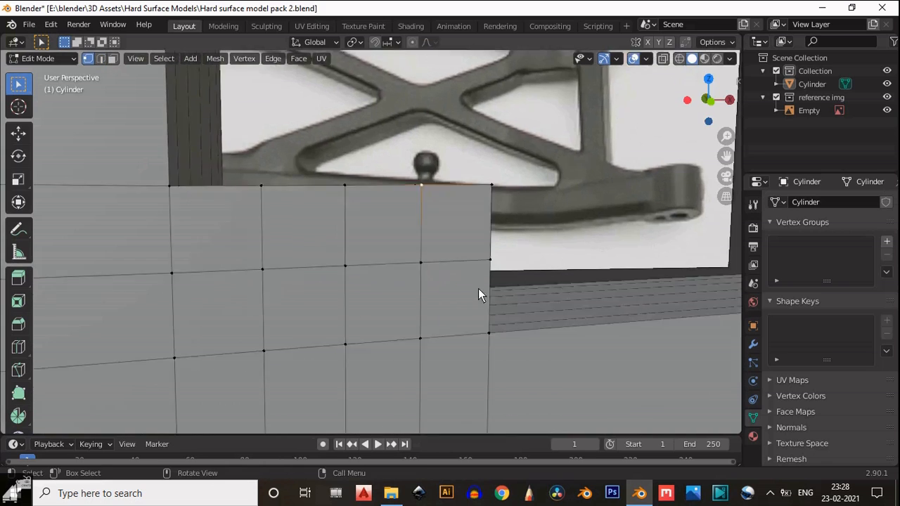
middle_click_drag(478, 294, 528, 316)
right_click(485, 289)
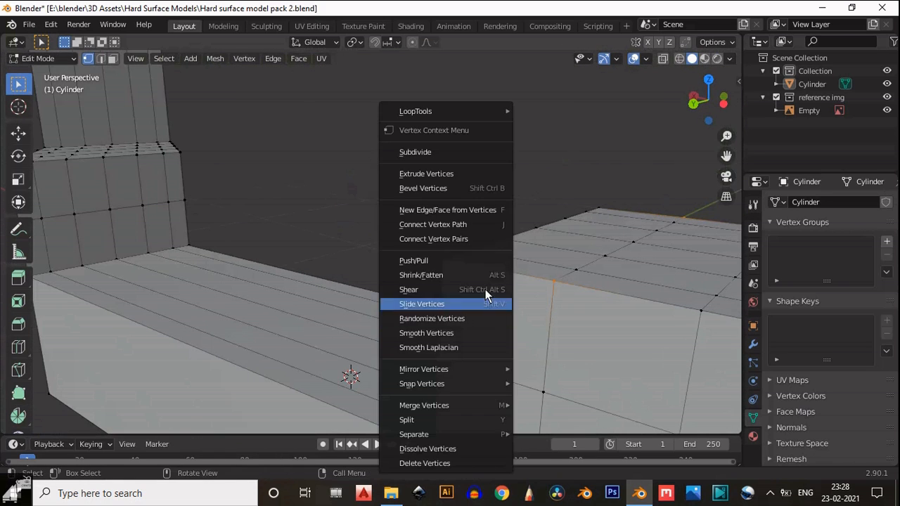
left_click(485, 224)
- Delete the faces outside the diagonal at the lower-left block's upper inner corner, across its full depth
middle_click_drag(502, 273, 542, 305)
key("3")
left_click(492, 313)
middle_click_drag(407, 339, 420, 329)
left_click_drag(419, 329, 358, 284)
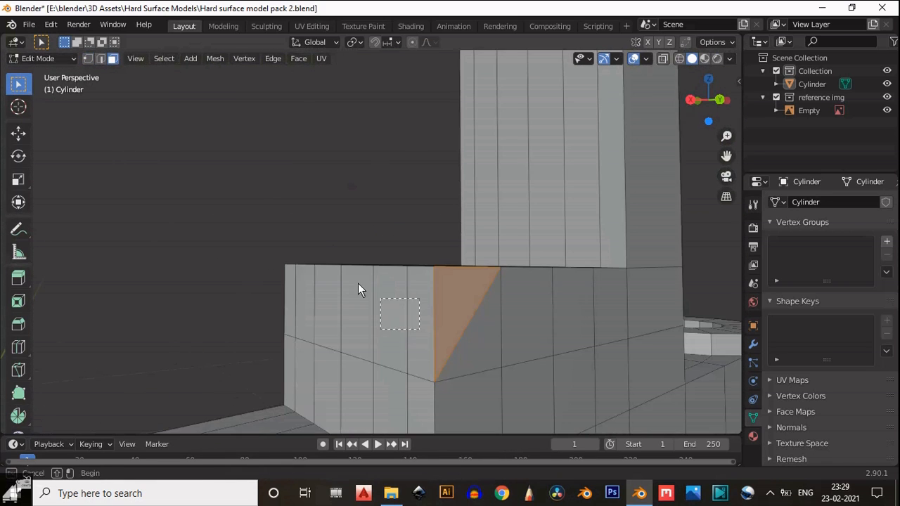
key("x")
left_click(304, 291)
- Clear the leftover inner faces from the lower-left block's cut corner and fill the diagonal opening with faces
middle_click_drag(304, 291, 415, 294)
scroll(399, 326, "down", 3)
key("Tab")
scroll(416, 294, "down", 5)
scroll(435, 275, "up", 5)
key("Tab")
middle_click_drag(451, 254, 204, 355)
scroll(334, 336, "up", 2)
key("x")
middle_click_drag(429, 345, 333, 376)
left_click(411, 337)
left_click(370, 345)
left_click(363, 358)
key("2")
key("f")
- Try to select the faces on the lower-right block's inner side near its upper corner
key("1")
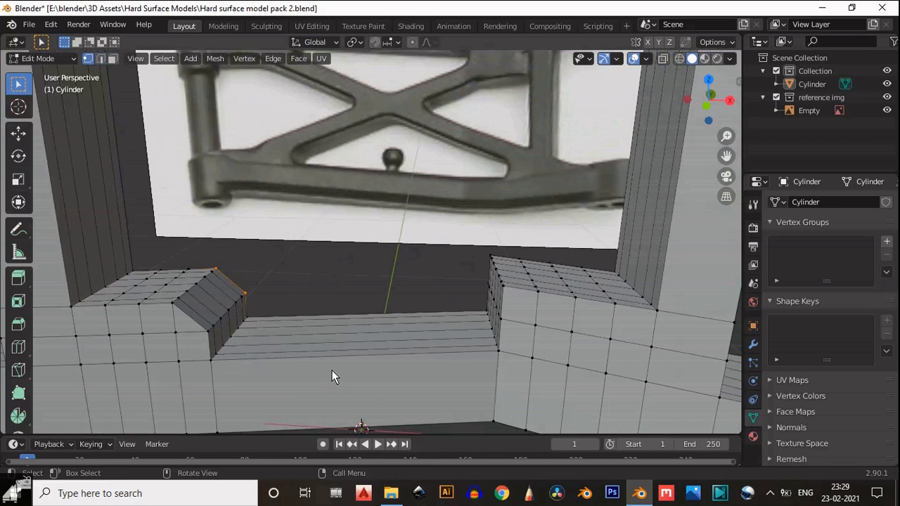
scroll(307, 377, "up", 3)
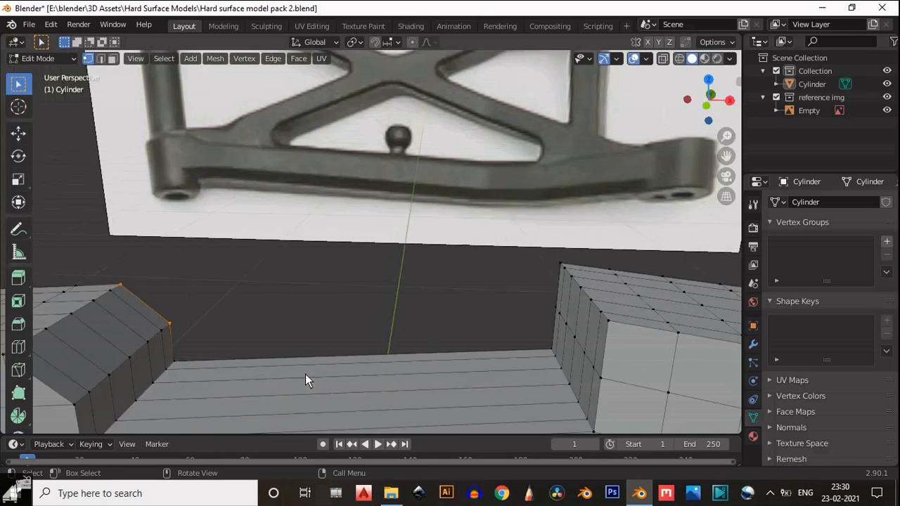
middle_click_drag(305, 374, 190, 407)
key("3")
scroll(387, 406, "up", 2)
scroll(557, 390, "down", 3)
middle_click_drag(557, 391, 678, 379)
scroll(512, 373, "up", 4)
left_click_drag(513, 374, 275, 251)
middle_click_drag(404, 386, 411, 341, "shift")
mouse_move(507, 377)
left_mouse_down()
mouse_move(389, 303)
mouse_move(331, 289)
left_mouse_up()
left_click_drag(401, 352, 259, 267)
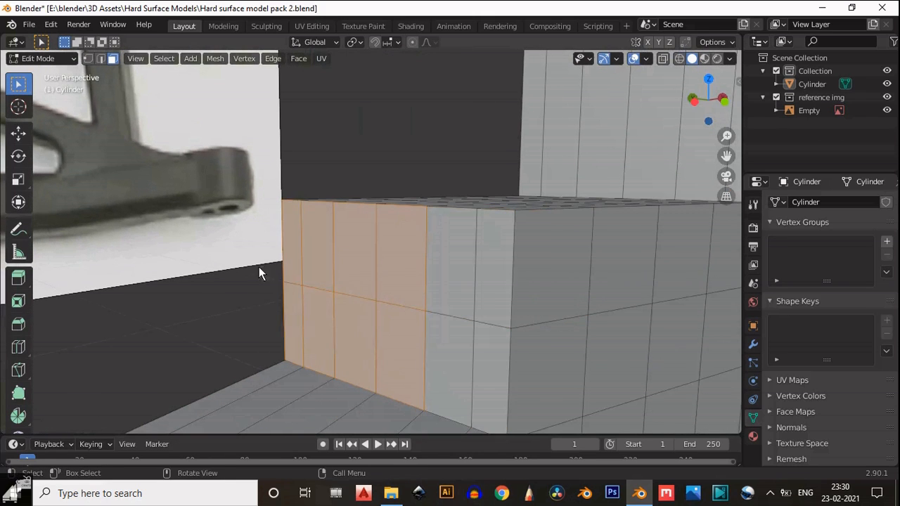
left_click(268, 268)
key("z")
key("Escape")
scroll(397, 325, "down", 2)
middle_click_drag(397, 329, 473, 330)
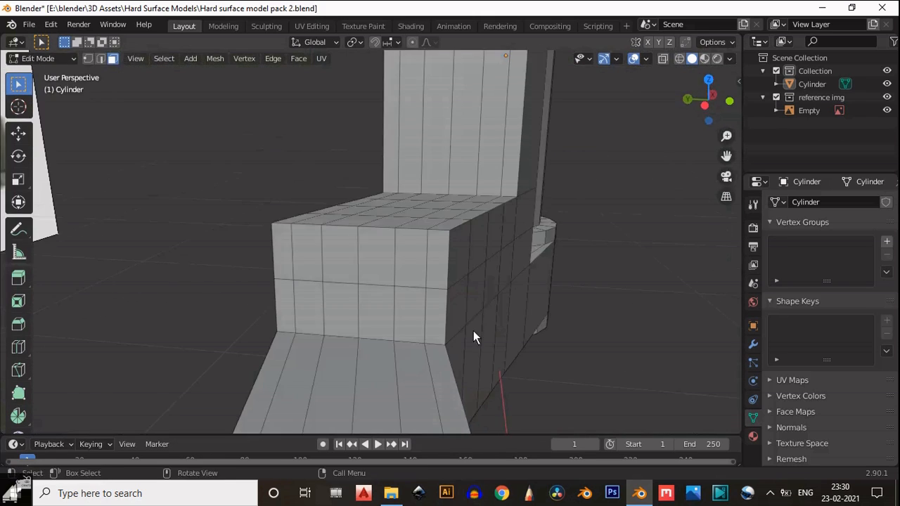
left_click_drag(474, 331, 220, 280)
left_click(217, 295)
- Recalculate the normals of the entire mesh to face outside
key("Tab")
scroll(502, 332, "up", 6)
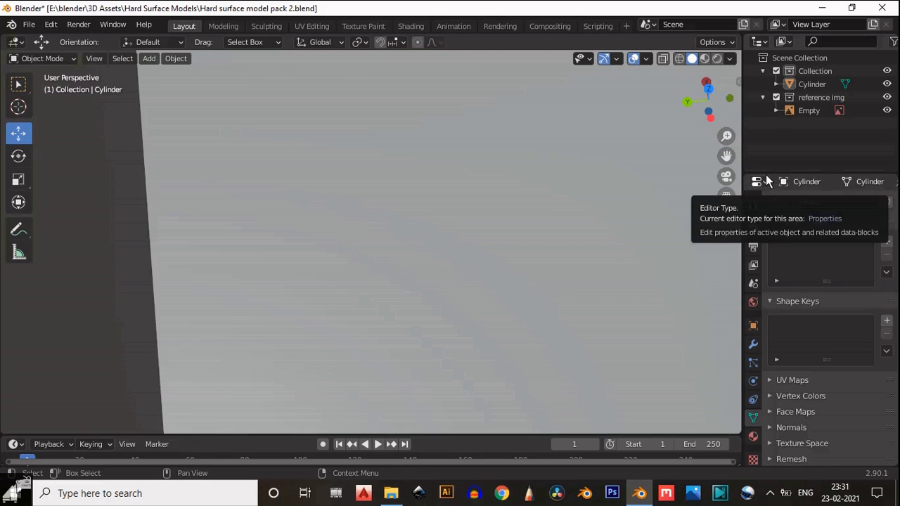
scroll(525, 214, "down", 5)
key("Tab")
key("alt+n")
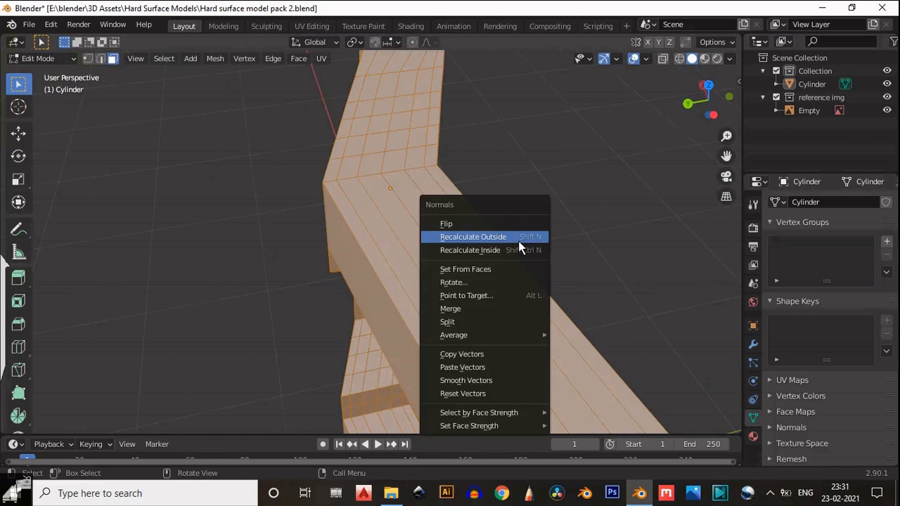
left_click(518, 241)
- Delete the vertices at the lower-right block's upper inner corner from the back view, using X-ray to reach through the depth
key("KP_1")
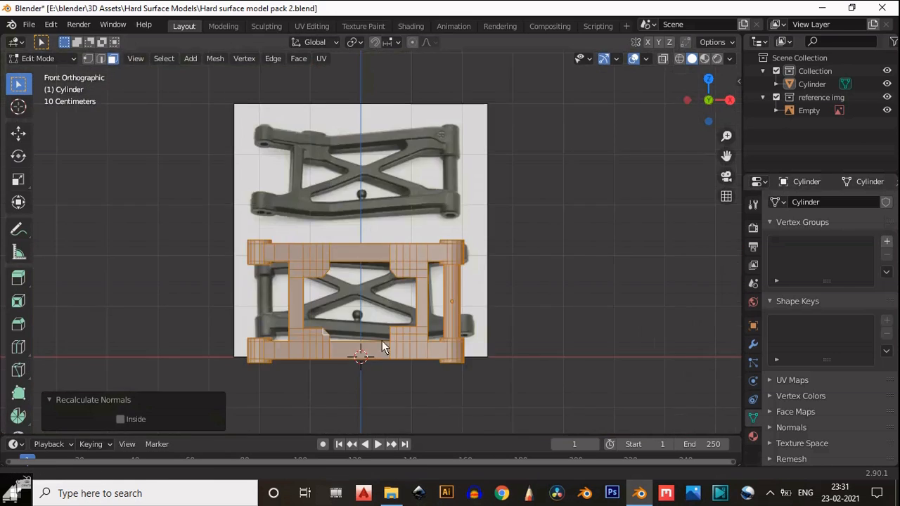
scroll(351, 327, "up", 8)
key("KP_3")
left_click(729, 101)
middle_click_drag(309, 311, 293, 220, "shift")
scroll(293, 220, "up", 2)
key("1")
left_click_drag(293, 223, 199, 274)
key("x")
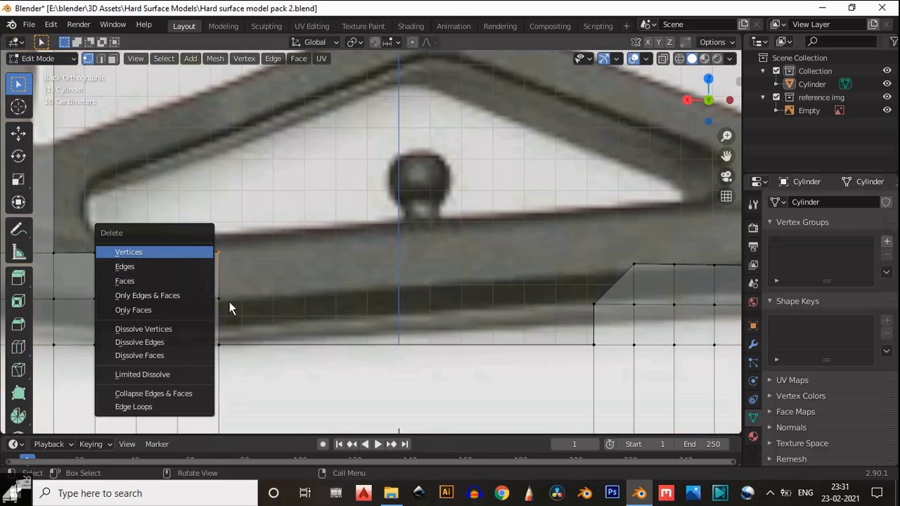
middle_click_drag(450, 163, 513, 198, "shift")
scroll(513, 199, "up", 2)
left_click(662, 58)
left_click_drag(237, 194, 219, 348)
key("x")
left_click(190, 315)
- Turn X-ray off, examine the cut corner and the whole frame with overlays hidden, and restore the overlays
middle_click_drag(335, 326, 535, 232, "shift")
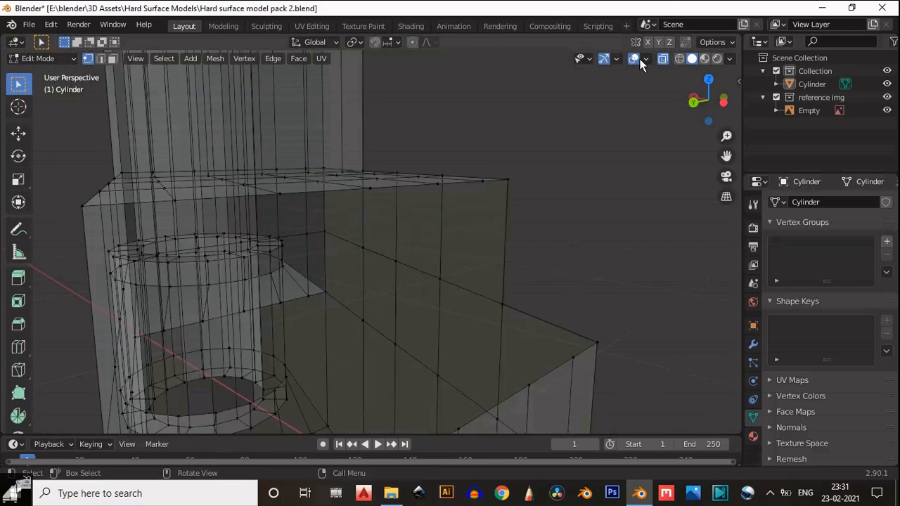
scroll(655, 66, "up", 3)
left_click(663, 58)
left_click(633, 58)
scroll(379, 239, "down", 4)
middle_click_drag(363, 236, 399, 248)
key("q")
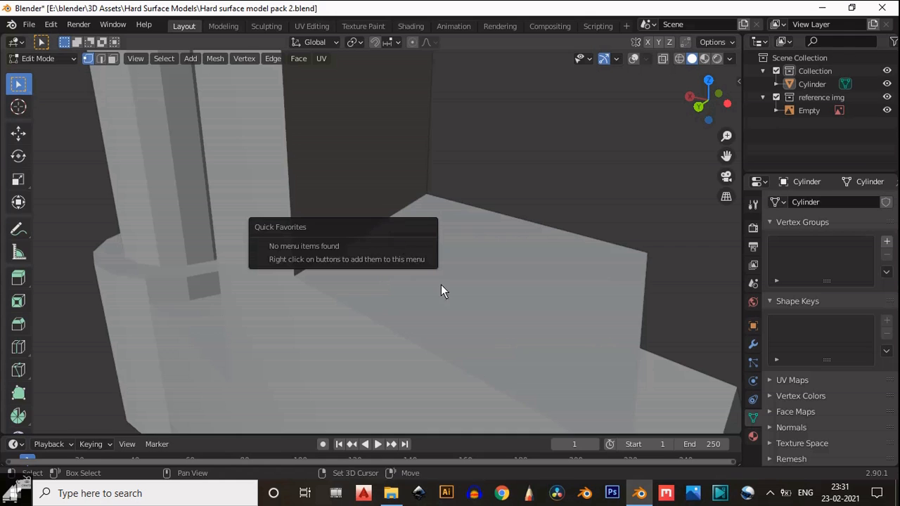
middle_click_drag(442, 288, 303, 253)
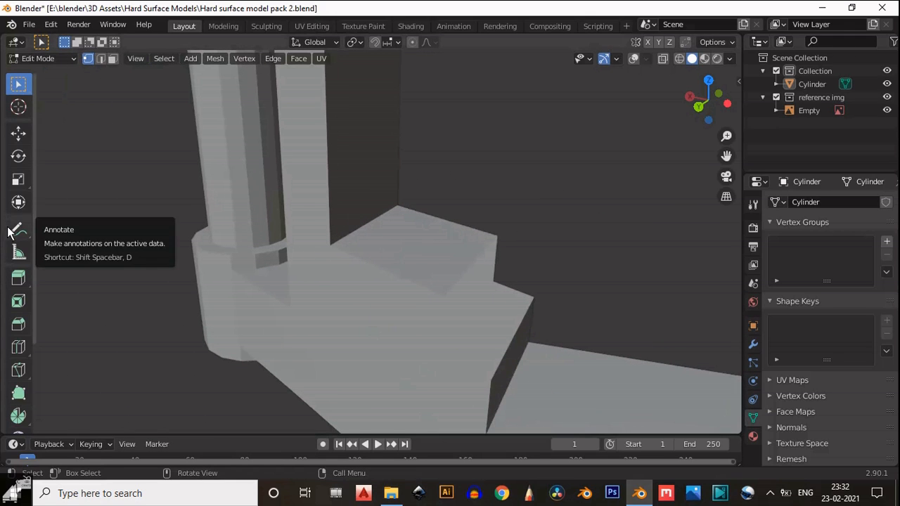
scroll(133, 253, "down", 5)
middle_click_drag(271, 280, 349, 275)
key("Tab")
middle_click_drag(394, 168, 395, 262, "shift")
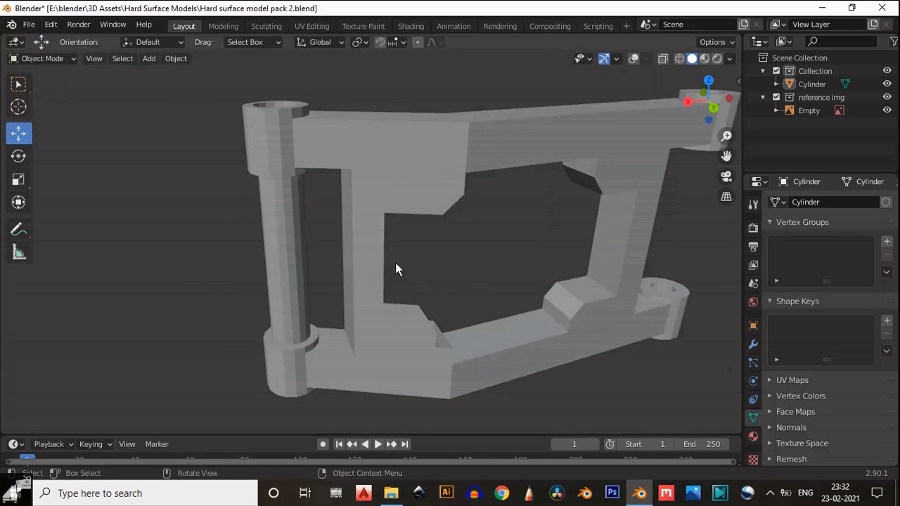
key("Tab")
scroll(450, 302, "up", 3)
scroll(450, 308, "down", 1)
middle_click_drag(426, 291, 331, 281)
middle_click_drag(330, 282, 372, 110, "shift")
middle_click_drag(253, 261, 274, 185)
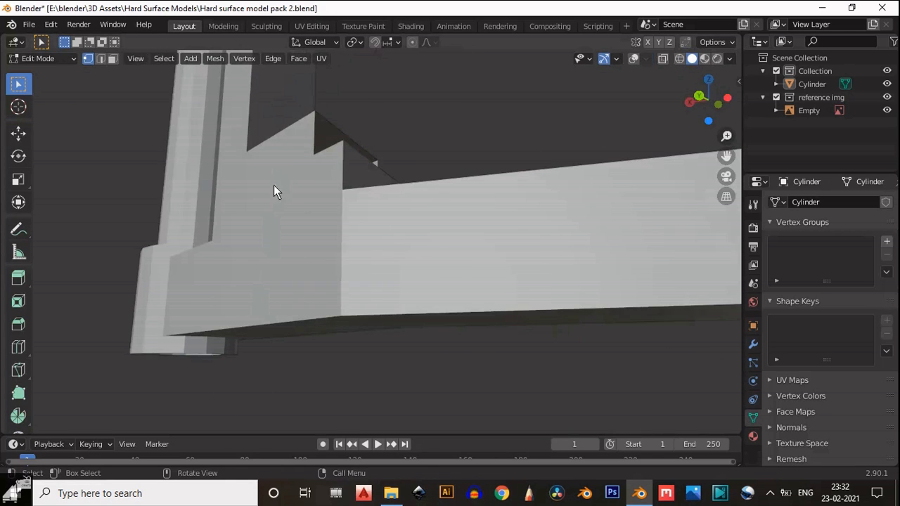
left_click(635, 59)
- Create the first diagonal face at the lower-right block's opening between its top edge and inner side edge
middle_click_drag(322, 139, 381, 233)
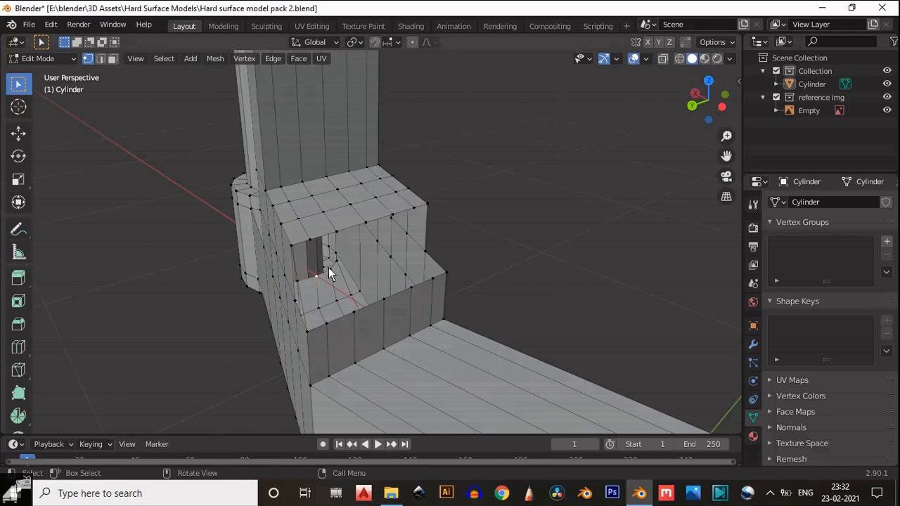
key("2")
middle_click_drag(331, 245, 485, 217, "shift")
scroll(513, 197, "up", 4)
left_click(524, 190)
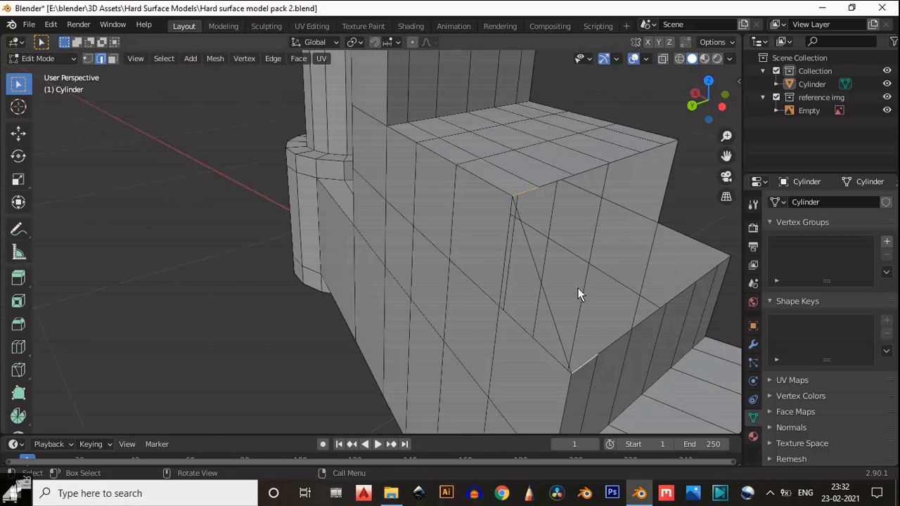
left_click(581, 362, "shift")
key("f")
- Continue filling faces along the lower-right block's diagonal opening from the edge of the first face
middle_click_drag(507, 265, 319, 278, "shift")
scroll(319, 277, "up", 4)
scroll(319, 277, "down", 4)
left_click(453, 253)
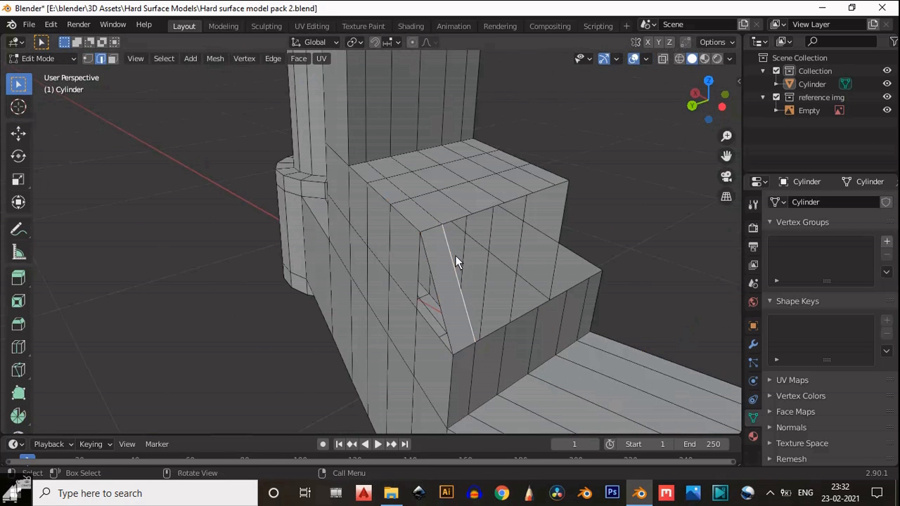
key("f")
key("f")
key("f")
- Inspect the lower-right block's filled diagonal, and recalculate all mesh normals to face outside
scroll(453, 241, "down", 3)
middle_click_drag(446, 239, 420, 251)
key("Tab")
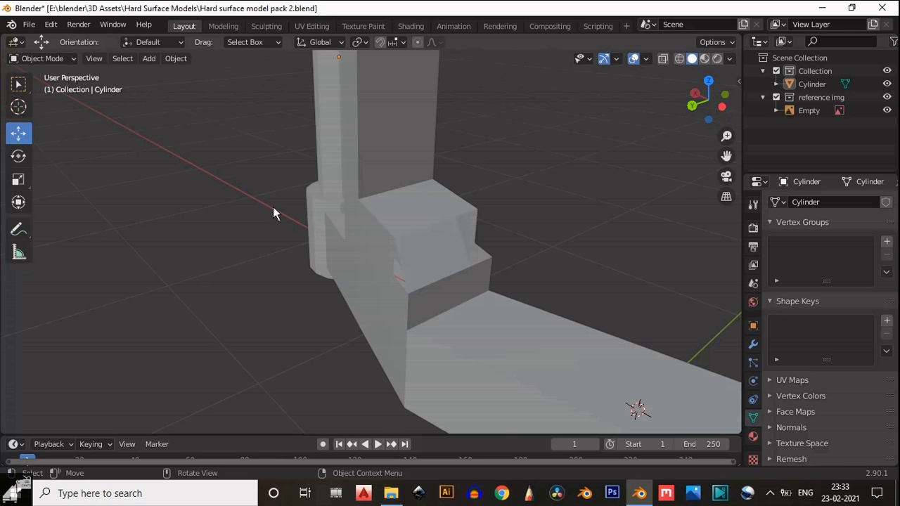
scroll(273, 207, "up", 4)
middle_click_drag(355, 240, 285, 267, "shift")
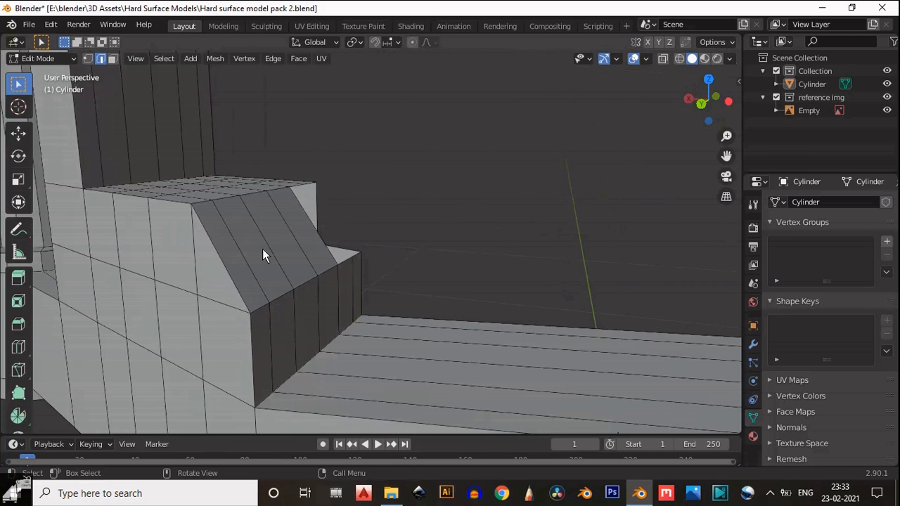
middle_click_drag(262, 248, 405, 236)
key("a")
key("alt+n")
left_click(374, 229)
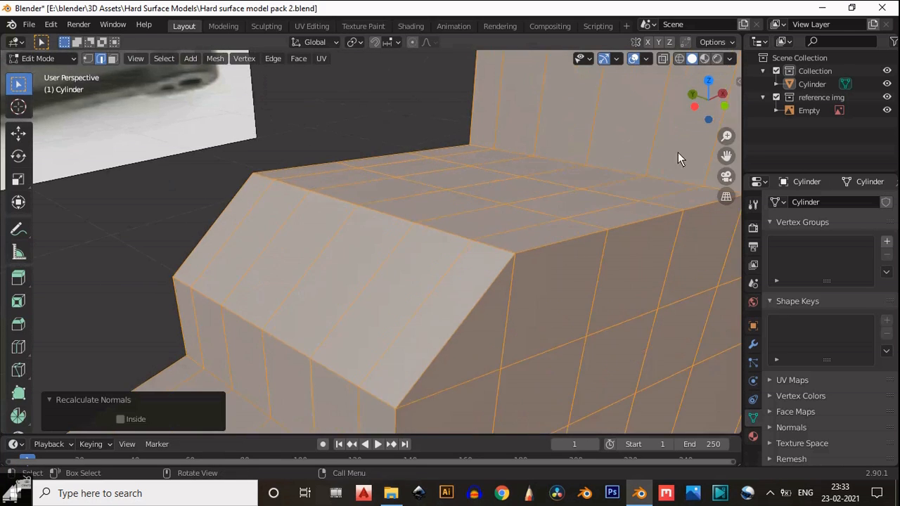
- Bridge the edge loops between the upper and lower corner blocks on the left side of the frame
left_click(693, 95)
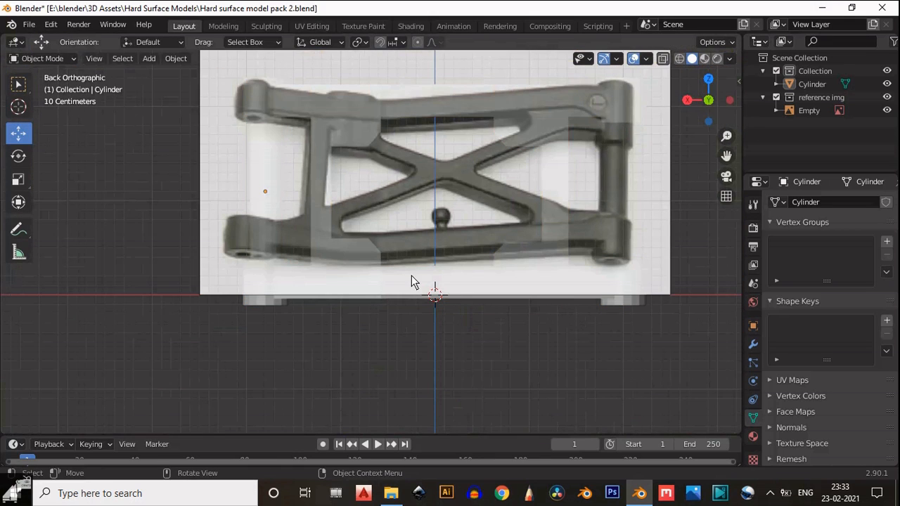
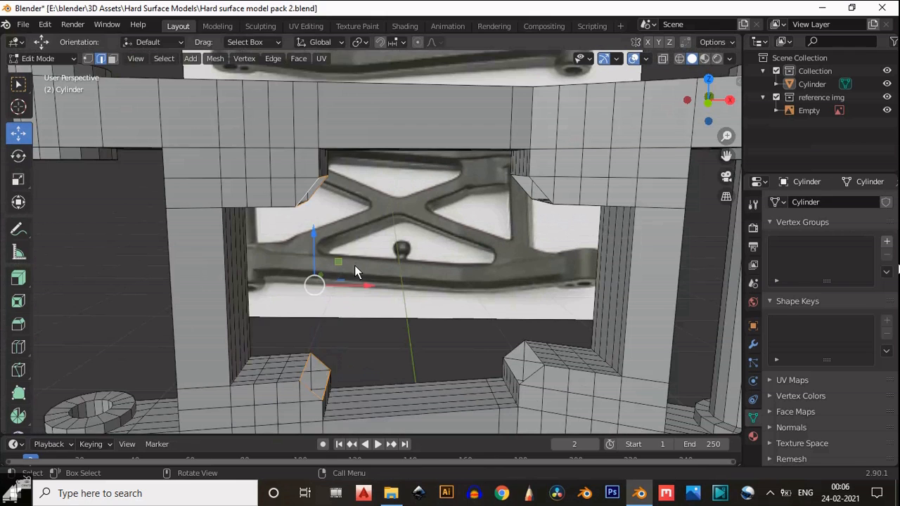
right_click(354, 265)
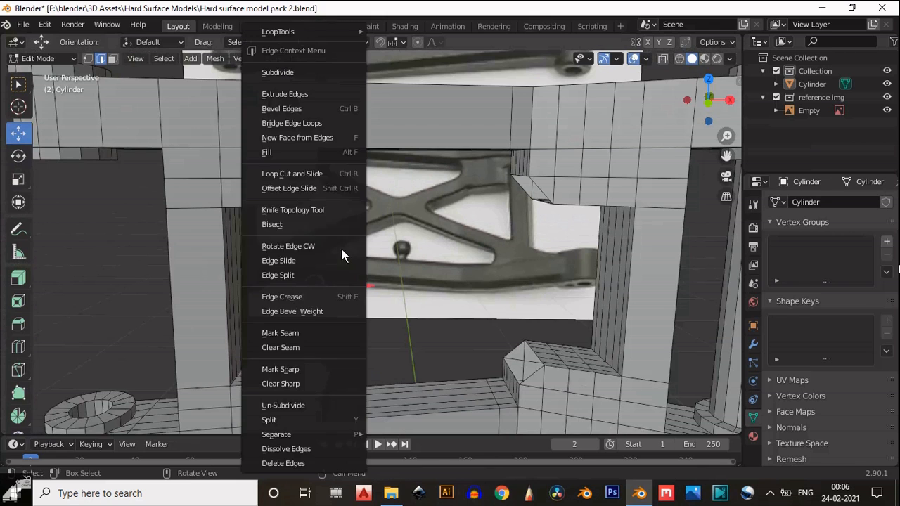
left_click(334, 125)
middle_click_drag(492, 232, 502, 268)
scroll(502, 266, "up", 1)
- Select the diagonal openings of the upper and lower right corner blocks and bridge their edge loops
left_click(570, 181, "alt")
left_click(535, 363, "alt+shift")
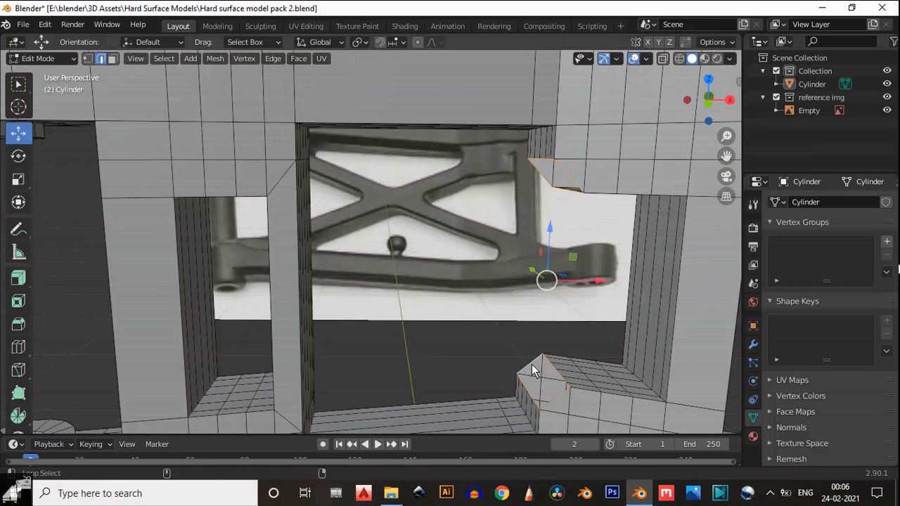
right_click(532, 364)
left_click(481, 123)
middle_click_drag(502, 233, 379, 224)
scroll(379, 224, "up", 3)
- In front view, add two evenly spaced horizontal loop cuts to the left bridged post
left_click(711, 101)
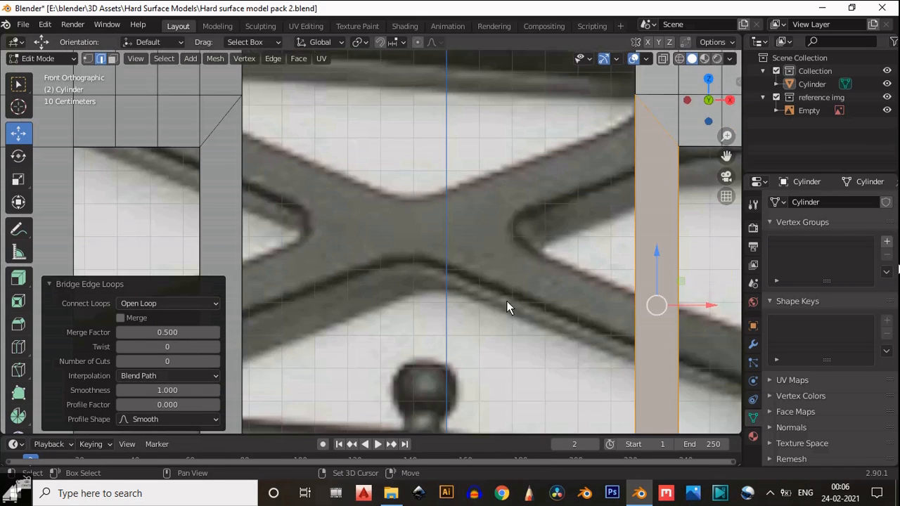
scroll(478, 295, "down", 4)
middle_click_drag(437, 272, 477, 327, "shift")
scroll(415, 305, "up", 2)
middle_click_drag(339, 338, 338, 250, "shift")
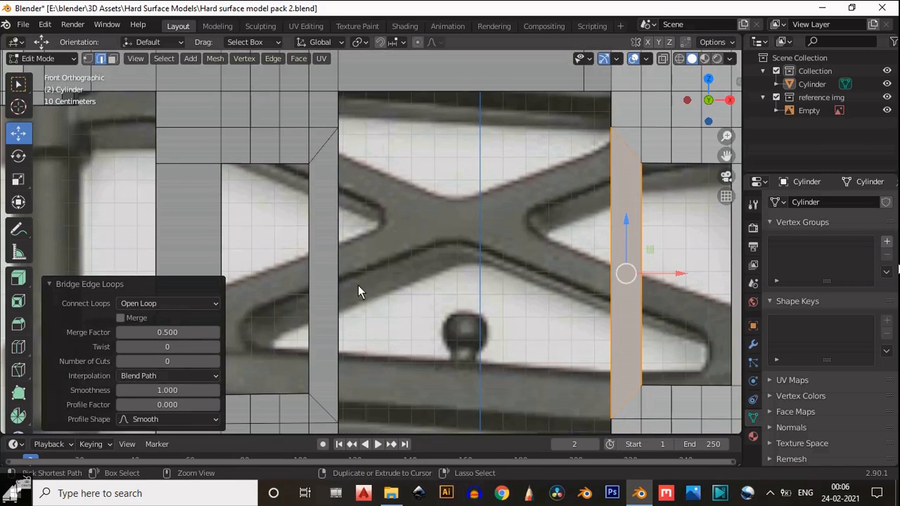
key("ctrl+r")
left_click(358, 284)
right_click(359, 255)
left_click(216, 318)
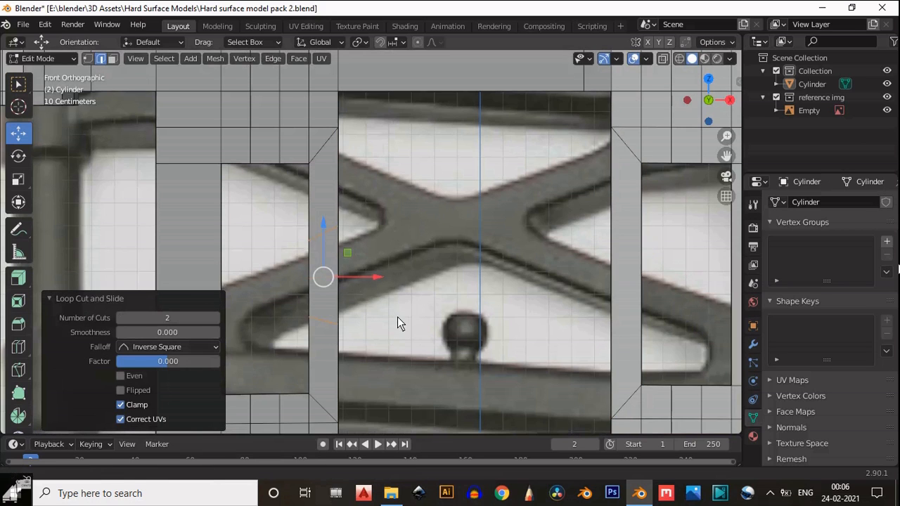
- Add two evenly spaced horizontal loop cuts to the right bridged post
scroll(397, 317, "down", 2)
key("ctrl+r")
left_click(538, 267)
right_click(538, 267)
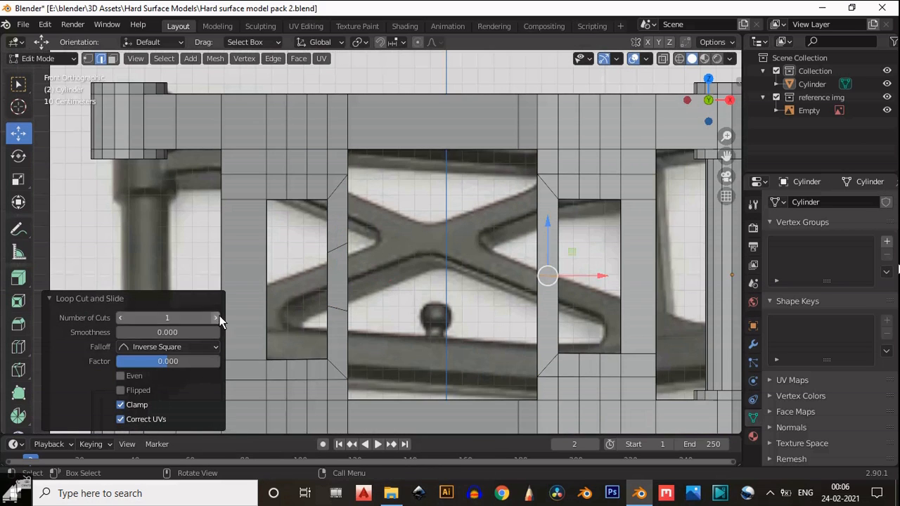
left_click(216, 318)
- Select the upper cut loop on the left post and flatten it by scaling it along Z
middle_click_drag(335, 254, 347, 292, "shift")
scroll(347, 292, "up", 2)
left_click(346, 292, "alt")
middle_click_drag(370, 355, 302, 261, "shift")
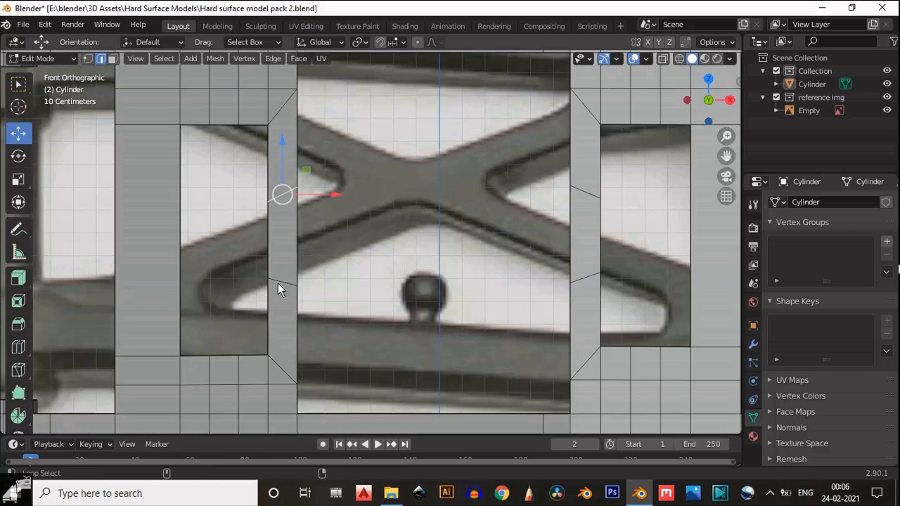
left_click(278, 284, "alt+shift")
scroll(264, 197, "up", 1)
middle_click_drag(257, 192, 322, 233, "shift")
left_click(328, 235, "alt")
left_click(18, 180)
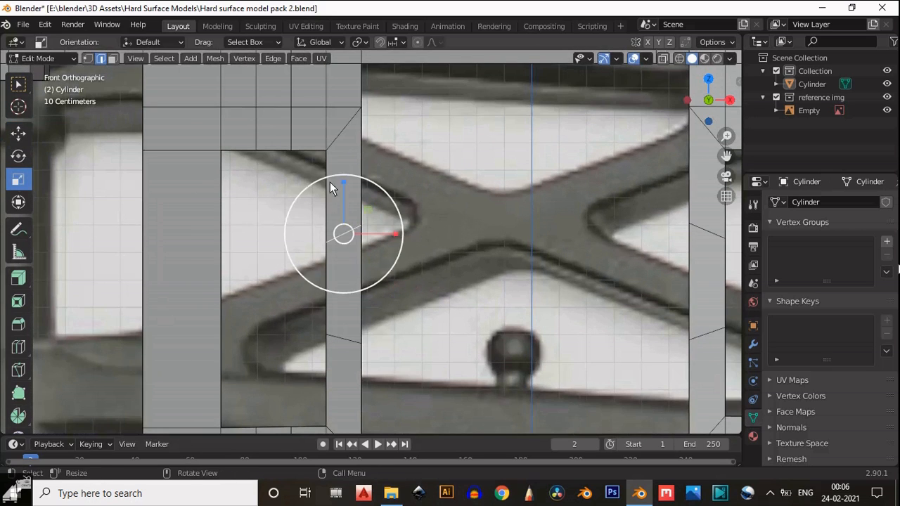
key("s")
key("0")
right_click(344, 199)
key("s")
key("z")
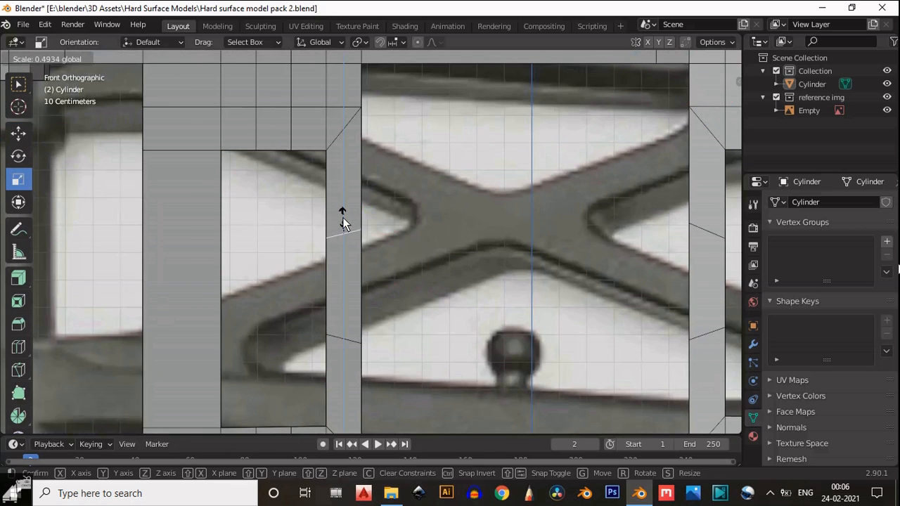
left_click(342, 219)
- Flatten the left post's lower cut loop with a Z scale of 0, and select the right post's upper loop
left_click(344, 339, "alt")
key("s")
key("z")
key("0")
left_click(340, 305)
left_click(697, 227, "alt")
middle_click_drag(705, 188, 379, 180, "shift")
key("s")
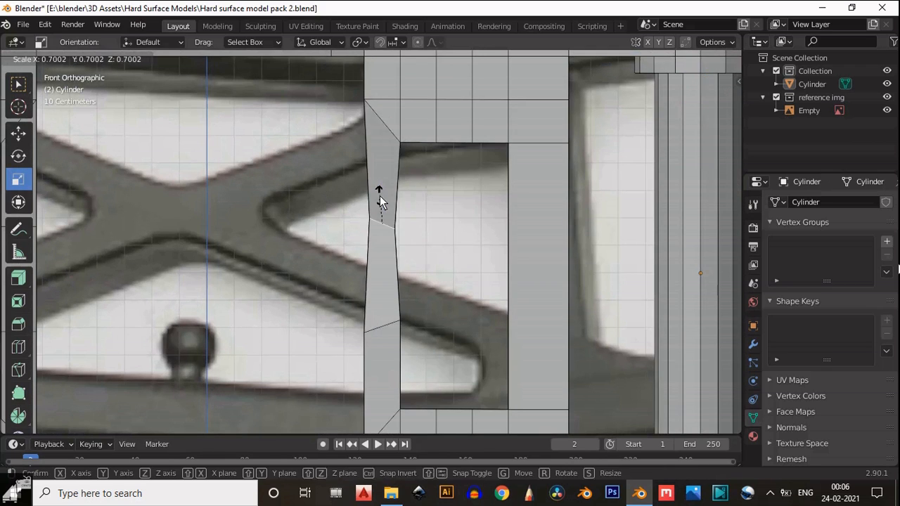
key("0")
right_click(380, 195)
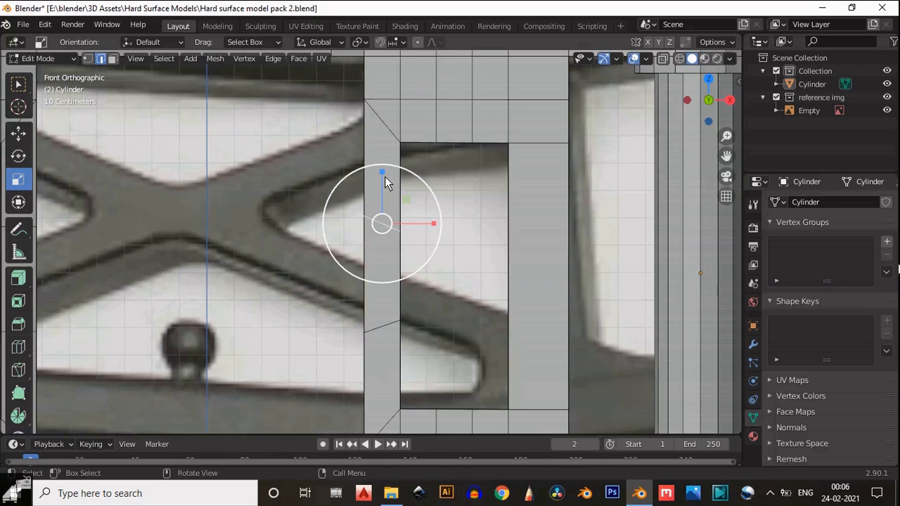
key("s")
right_click(381, 176)
key("s")
key("8")
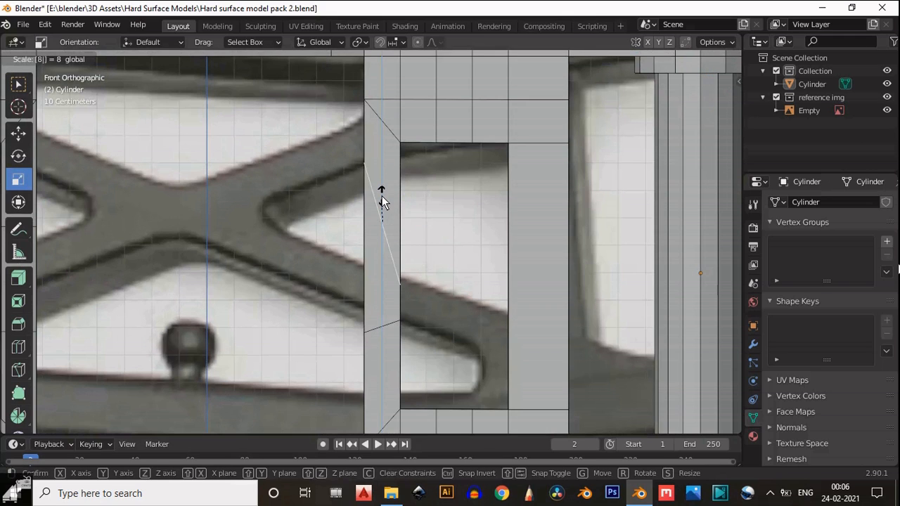
right_click(381, 196)
key("s")
key("8")
right_click(383, 187)
- Flatten the right post's upper and lower cut loops with a Z scale of 0
key("s")
key("z")
key("0")
key("Return")
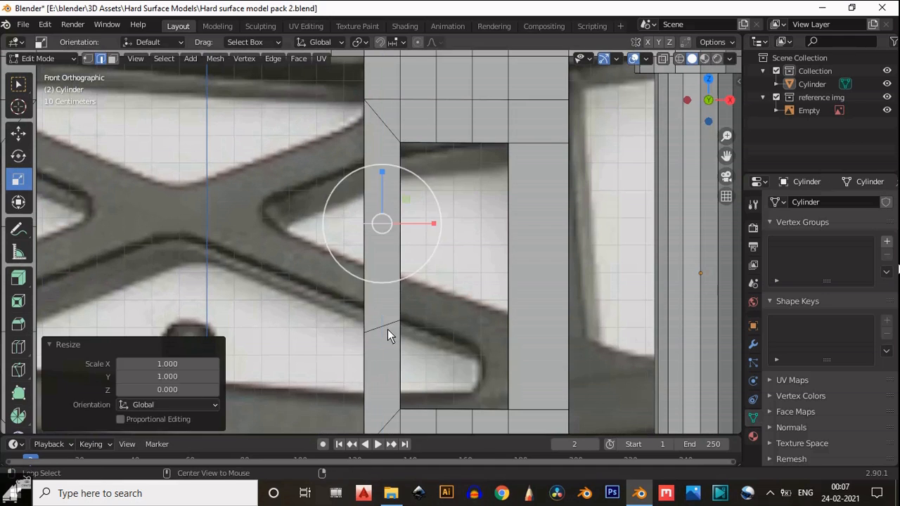
scroll(383, 284, "down", 4)
scroll(380, 283, "down", 3)
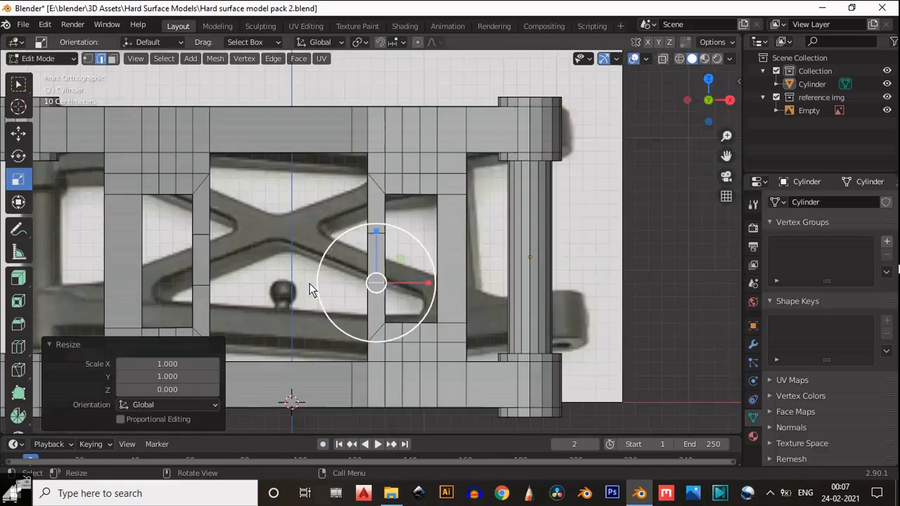
- Scale each post's pair of cut loops closer together along Z, using a factor of 0.5 for the left pair
scroll(310, 288, "up", 4)
left_click(302, 224)
key("g")
key("z")
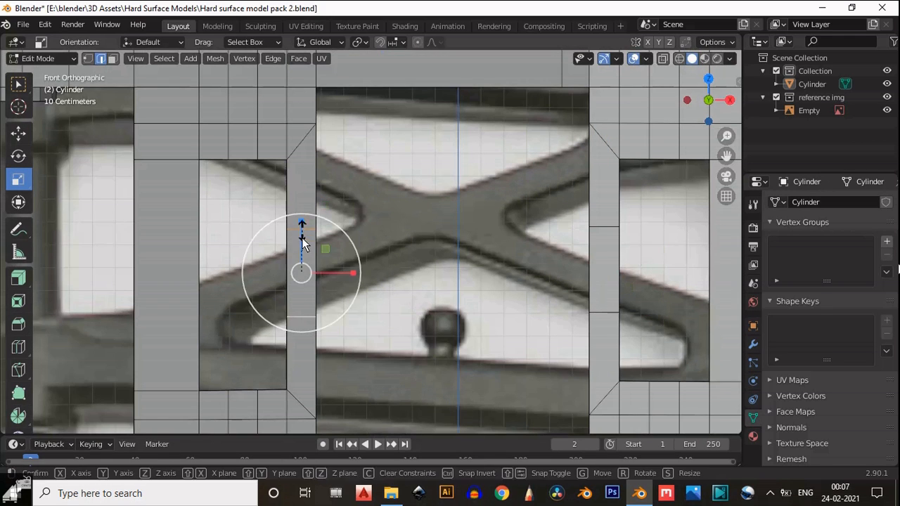
left_click_drag(302, 239, 304, 250, "ctrl")
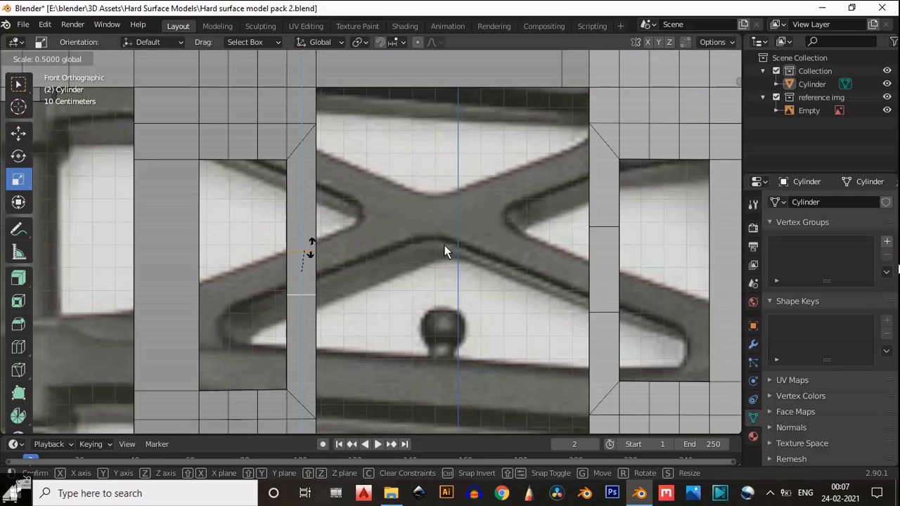
left_click(602, 229)
left_click(603, 310, "shift")
left_click_drag(606, 218, 607, 246, "ctrl")
- Delete the faces between the two cut loops on the facing inner sides of both posts
middle_click_drag(608, 246, 211, 305)
key("3")
left_click_drag(363, 261, 311, 285)
key("s")
left_click(295, 286)
key("ctrl+z")
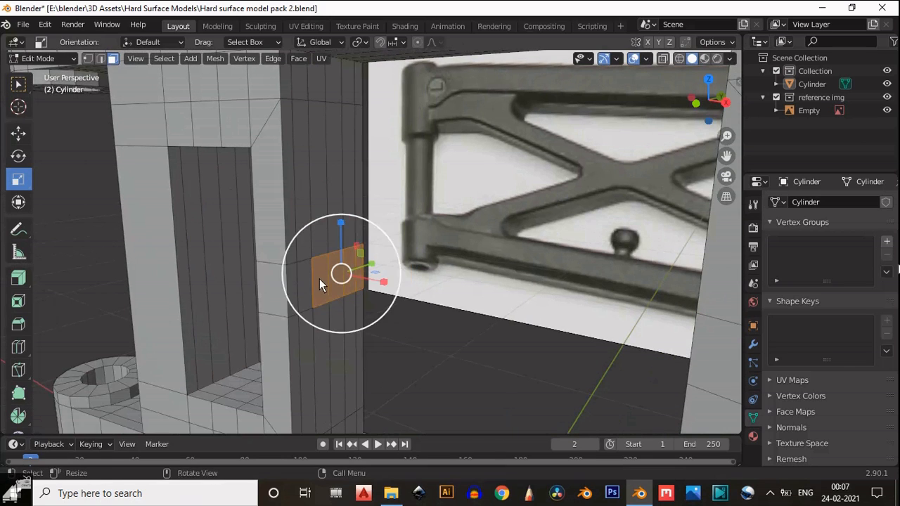
key("w")
left_click(301, 289, "shift")
middle_click_drag(301, 288, 298, 311)
scroll(299, 311, "up", 2)
left_click_drag(280, 301, 209, 281, "shift")
key("x")
left_click(175, 316)
middle_click_drag(343, 371, 283, 279)
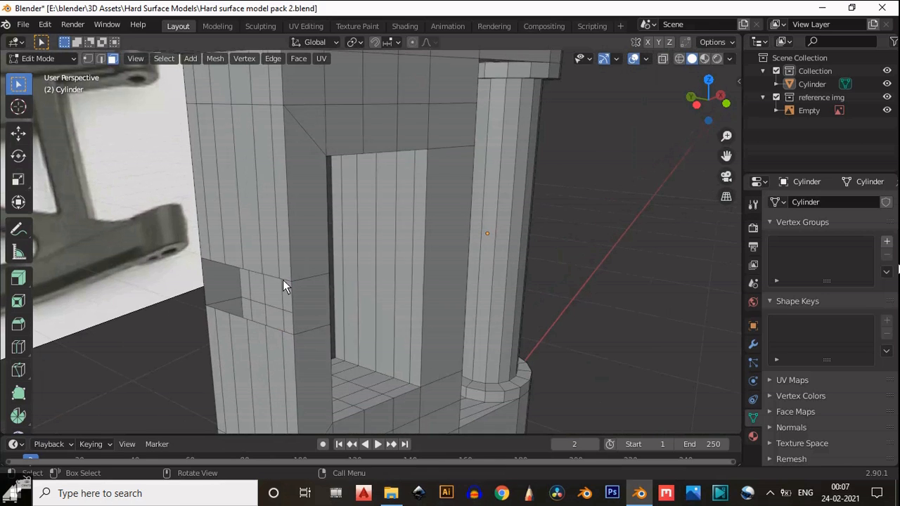
- Bridge the edge loops of the two facing openings to form a horizontal bar between the posts
key("2")
middle_click_drag(288, 325, 406, 248)
left_click(274, 275, "alt")
left_click(180, 280, "alt+shift")
right_click(539, 225)
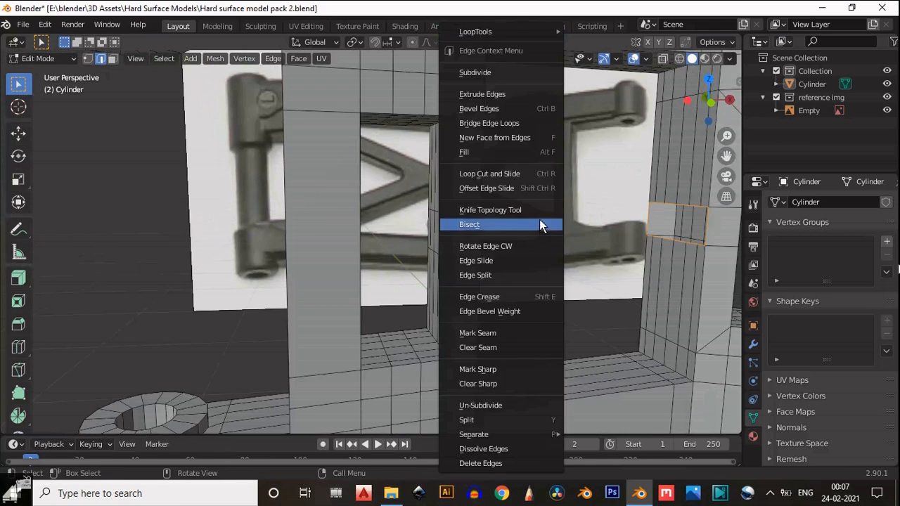
left_click(531, 124)
- Switch to Object Mode, select the arm and shade it smooth
middle_click_drag(545, 205, 390, 295)
key("Tab")
scroll(421, 316, "up", 1)
middle_click_drag(460, 346, 419, 217)
left_click(420, 217)
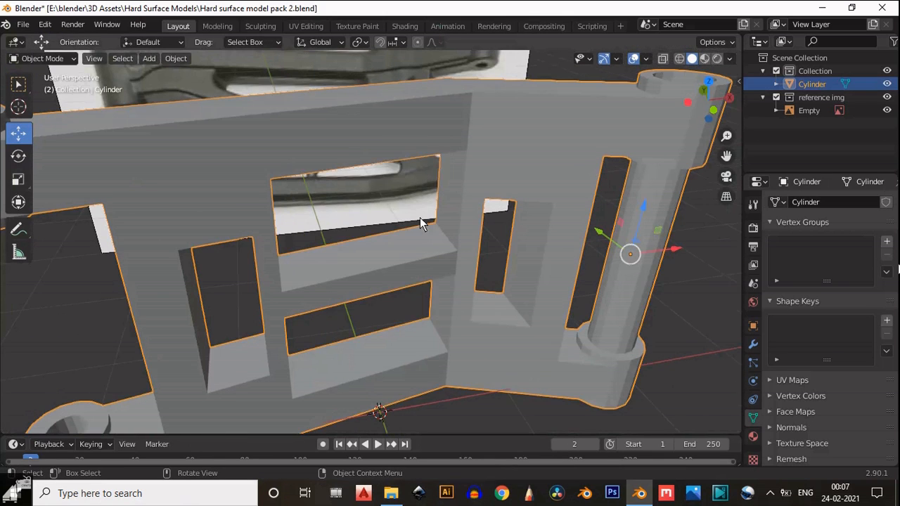
right_click(418, 173)
left_click(425, 174)
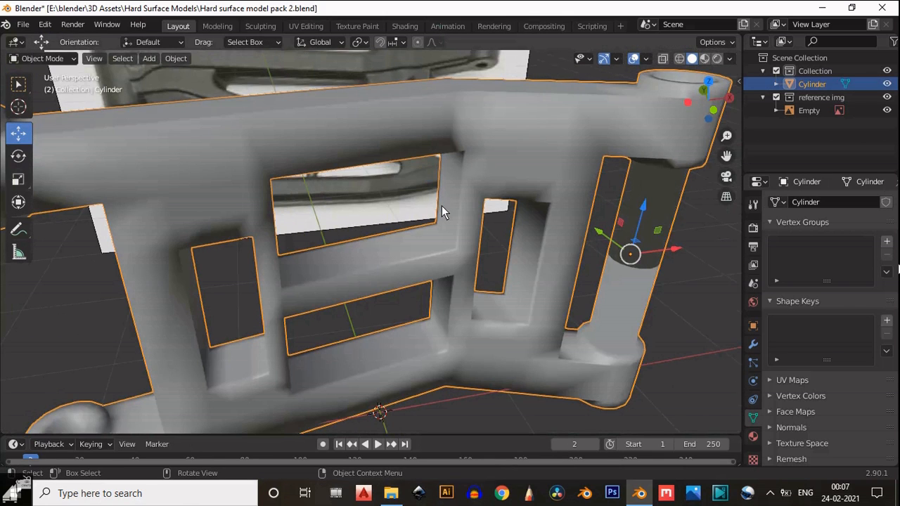
scroll(426, 220, "down", 2)
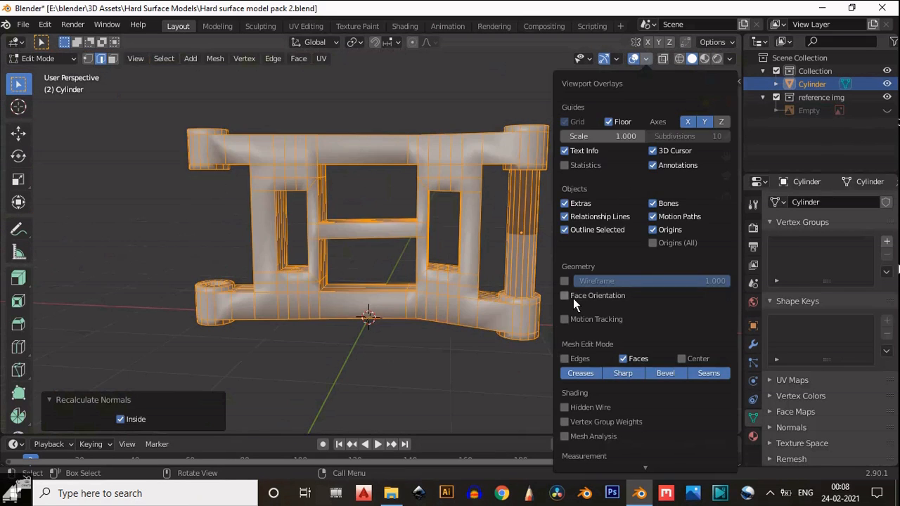
- Enable the Face Orientation overlay and recalculate all mesh normals to face outside
left_click(571, 296)
key("alt+n")
left_click(431, 230)
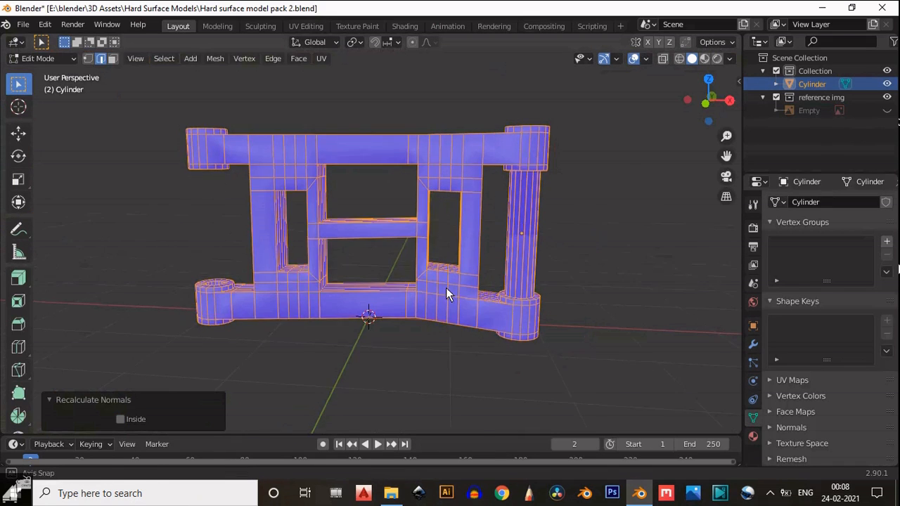
- Merge the whole mesh's vertices by distance, with a merge distance of 0.0001 m
middle_click_drag(446, 287, 502, 250)
key("m")
left_click(501, 295)
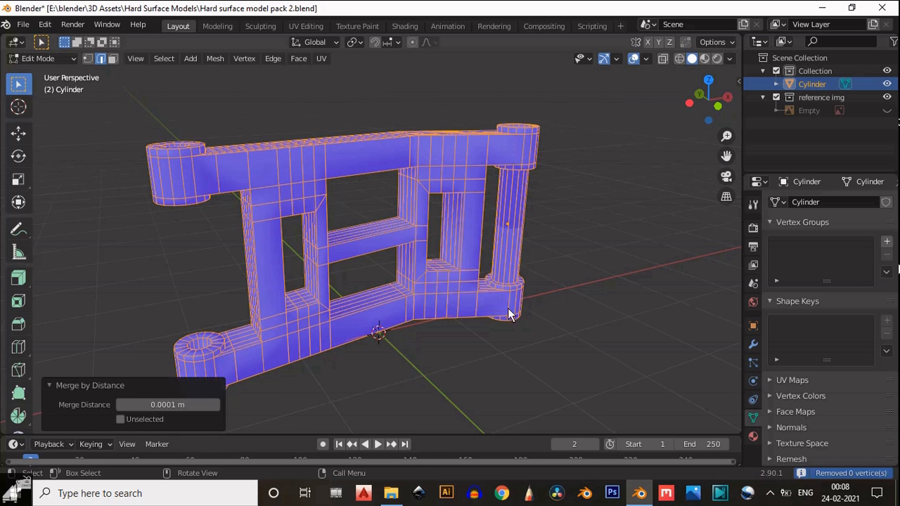
- Add a Subdivision Surface modifier to the arm
scroll(489, 318, "up", 4)
left_click(753, 344)
left_click(829, 202)
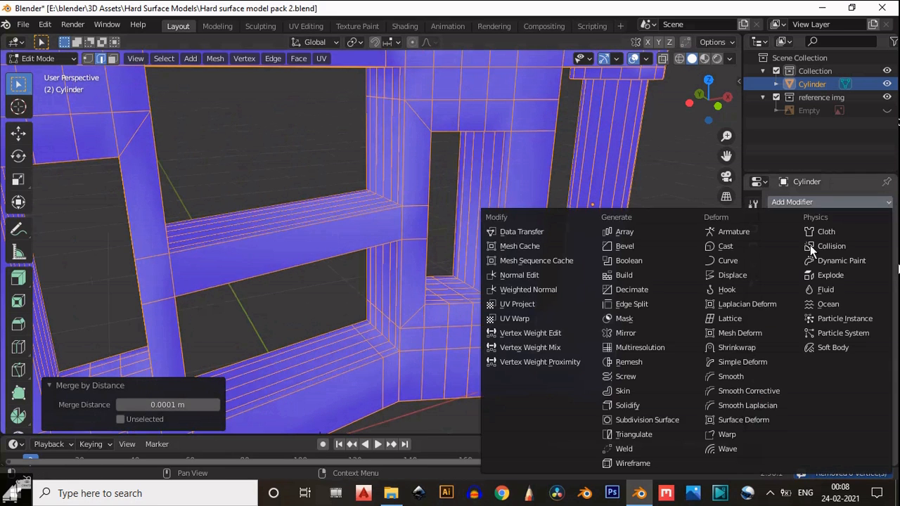
left_click(651, 416)
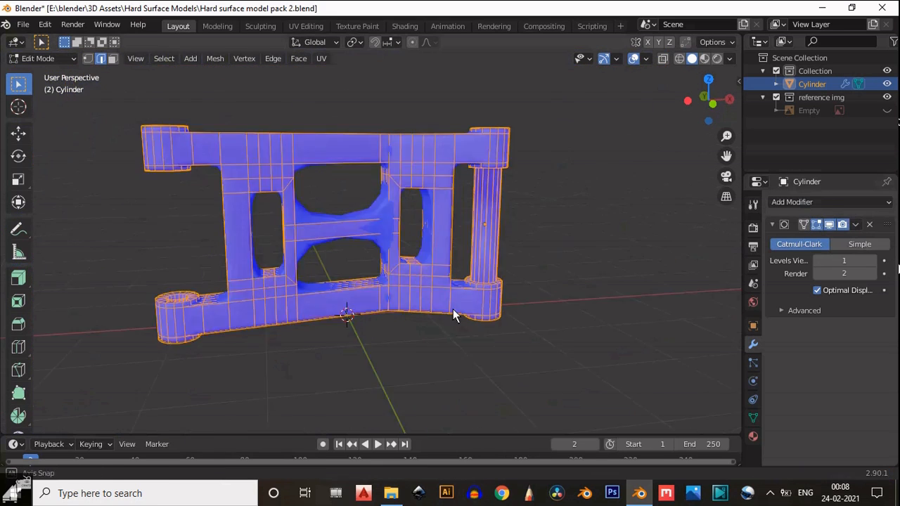
- Check the subdivided arm with overlays briefly hidden, and disable the Face Orientation overlay
scroll(453, 309, "down", 2)
left_click(634, 59)
left_click(634, 59)
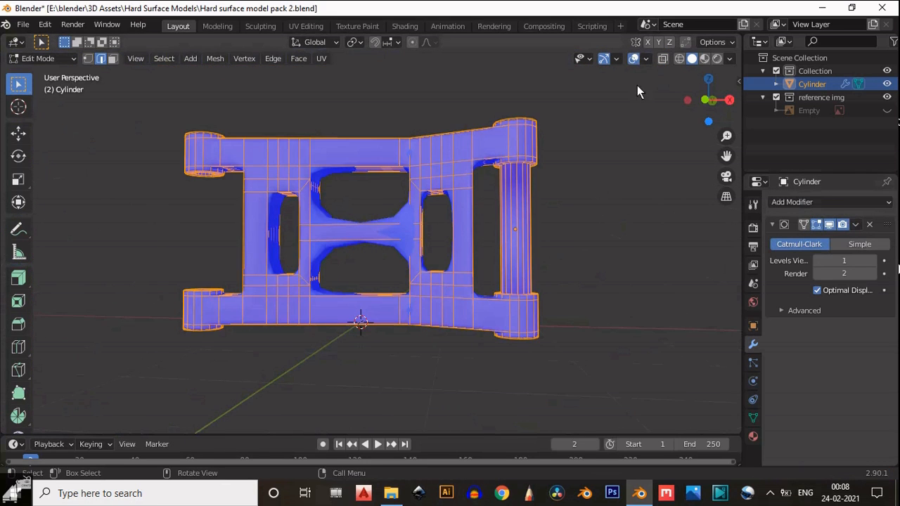
left_click(646, 59)
left_click(565, 296)
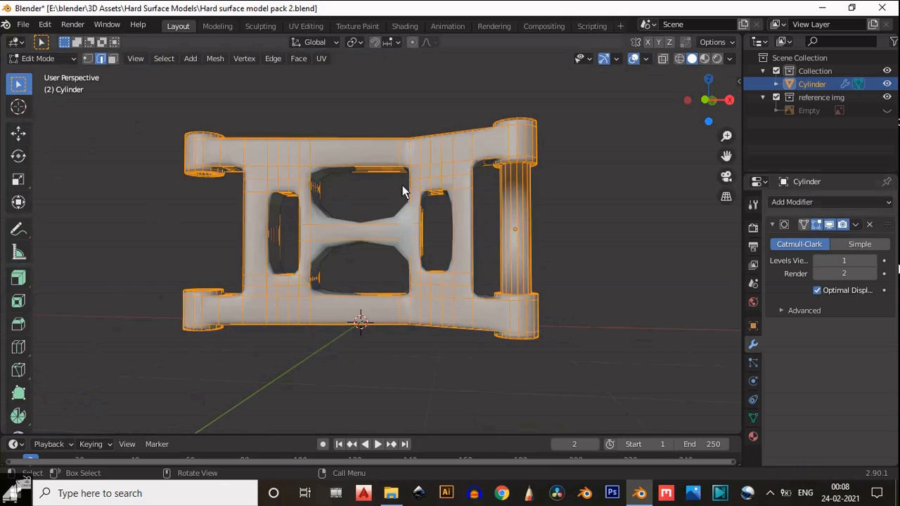
- Try a loop cut around the vertical pin, slid close to its upper collar at a factor of 0.9
middle_click_drag(402, 190, 395, 248)
key("ctrl+r")
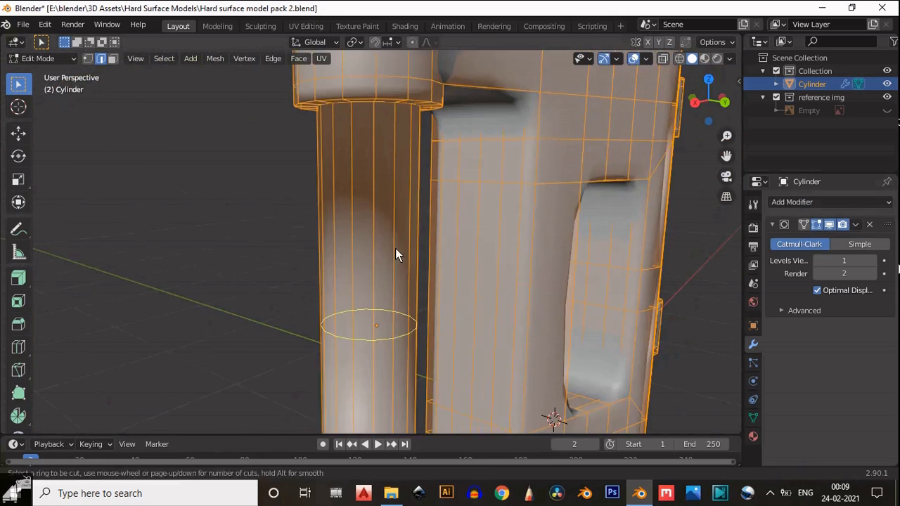
left_click(395, 248)
left_click(390, 430)
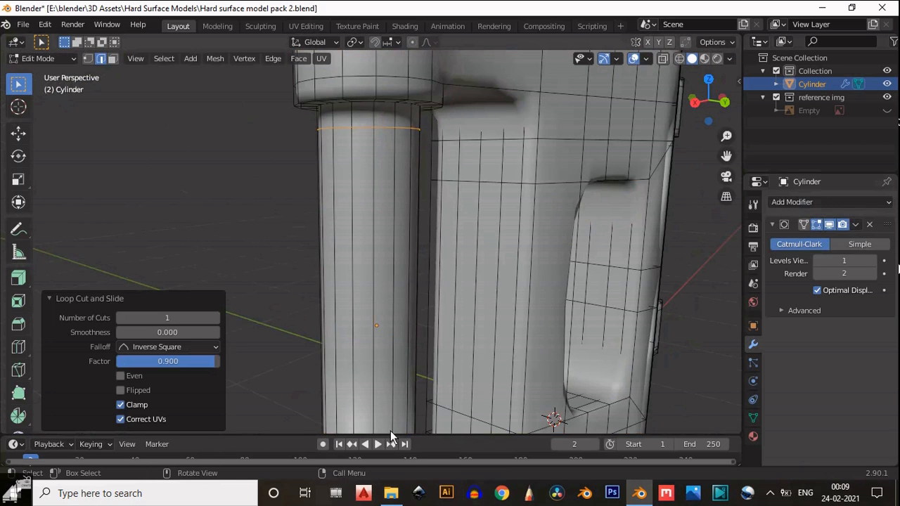
- Inspect the pin joint with overlays hidden, restore them, and delete the selected faces of the vertical pin
left_click(633, 59)
scroll(545, 157, "down", 5)
middle_click_drag(544, 156, 428, 310)
key("3")
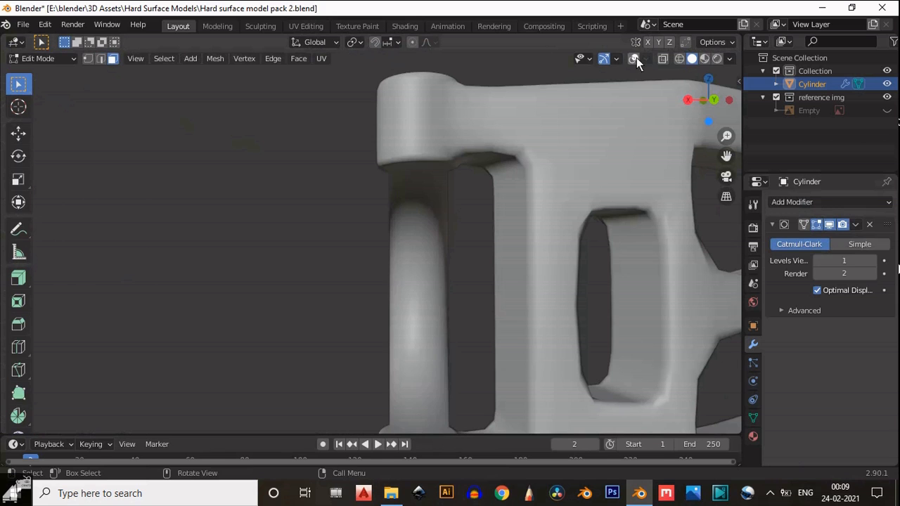
left_click(636, 58)
key("x")
left_click(417, 263)
- Delete the ring of faces on the underside of the upper collar around the pin hole
middle_click_drag(427, 298, 562, 189)
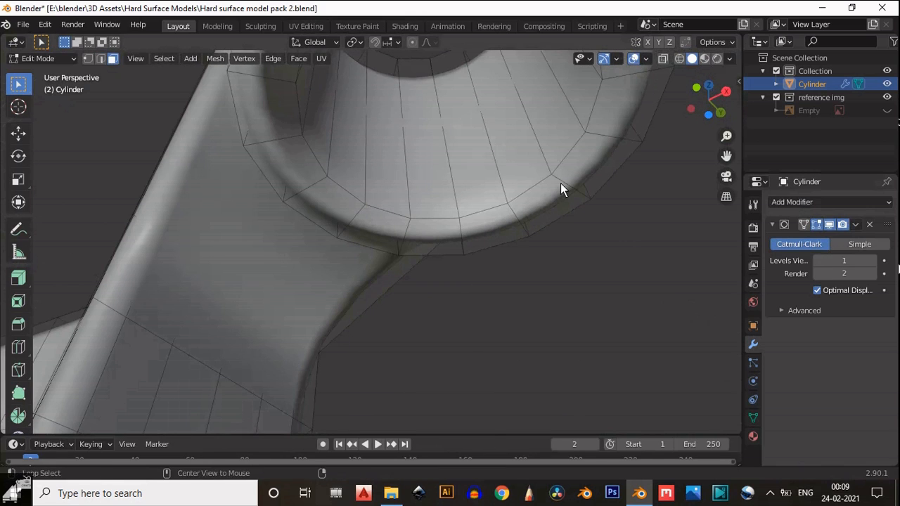
key("space")
key("space")
left_click(563, 184, "alt")
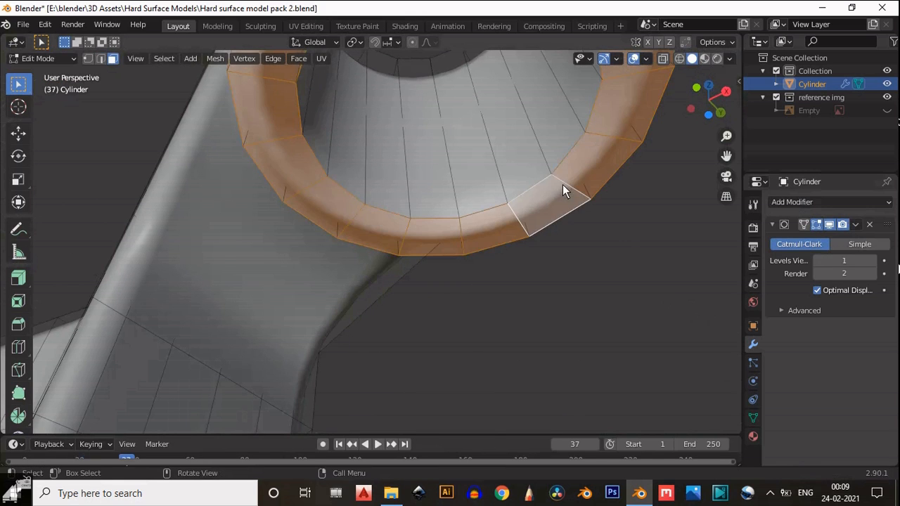
key("x")
left_click(563, 184)
middle_click_drag(563, 184, 619, 225)
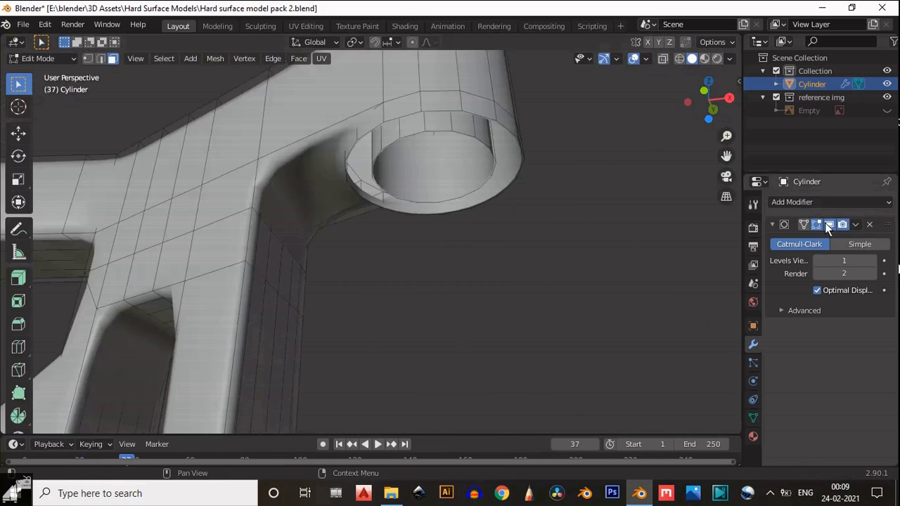
- Turn off the subdivision's viewport display and delete the ring of faces on the lower collar's pin-side end
middle_click_drag(450, 295, 414, 375)
left_click(413, 372, "alt")
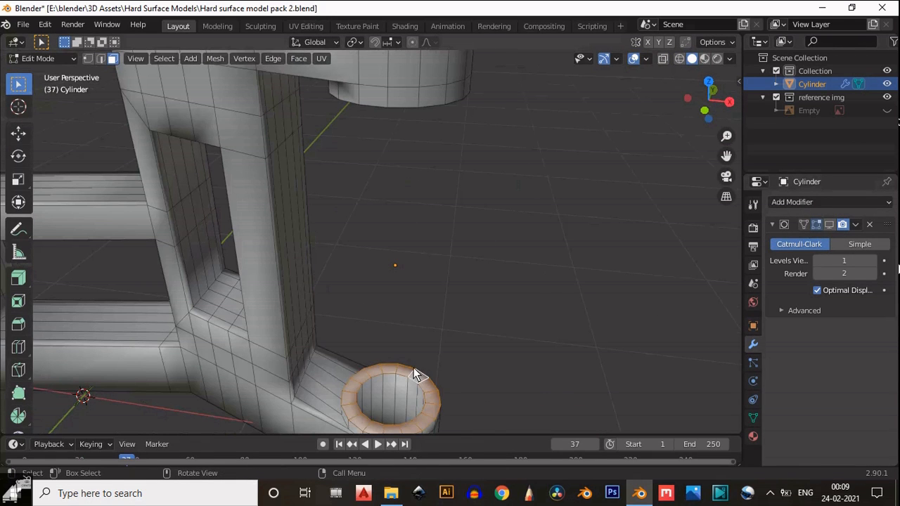
key("x")
left_click(412, 338)
- Bridge the inner hole edge loops of the upper and lower collars to form the vertical pin
middle_click_drag(412, 338, 394, 364)
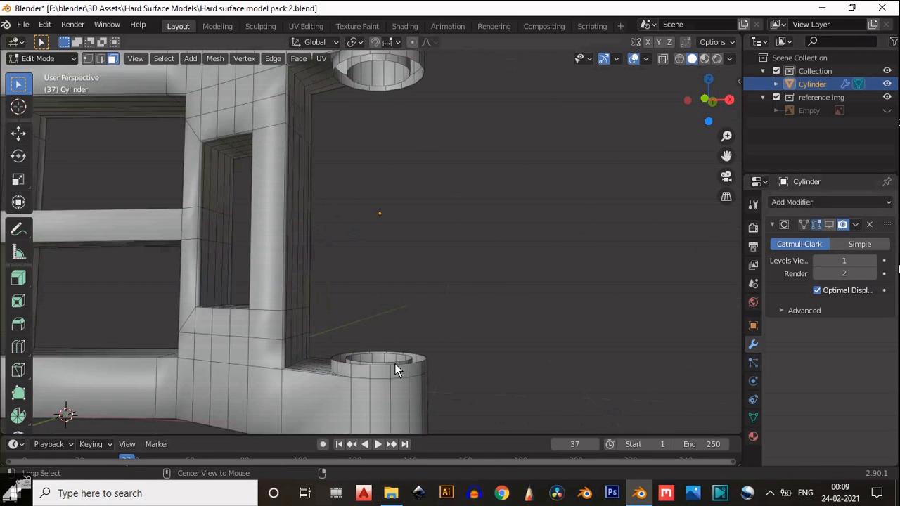
middle_click_drag(401, 329, 404, 178)
middle_click_drag(361, 271, 332, 318)
scroll(388, 170, "up", 6)
key("2")
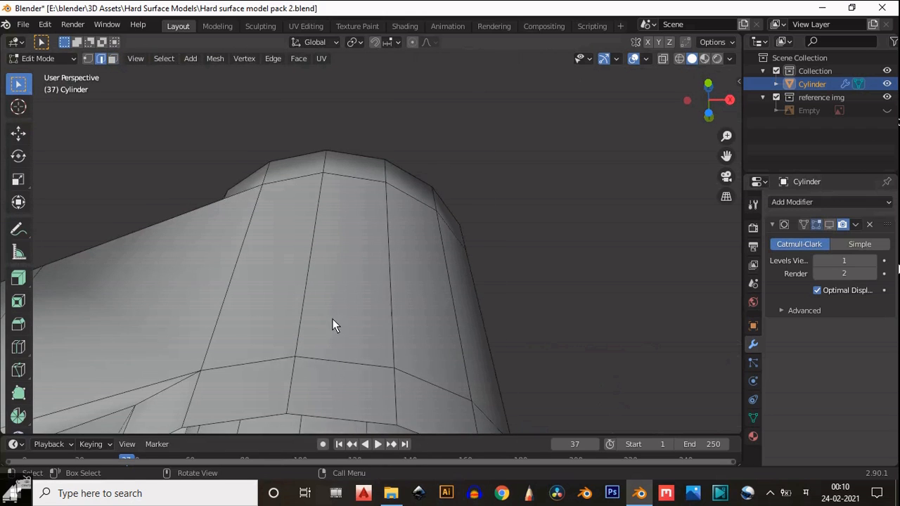
scroll(350, 376, "down", 1)
middle_click_drag(350, 376, 354, 242)
left_click(354, 242, "alt")
scroll(363, 205, "down", 4)
middle_click_drag(363, 205, 372, 283)
key("ctrl+e")
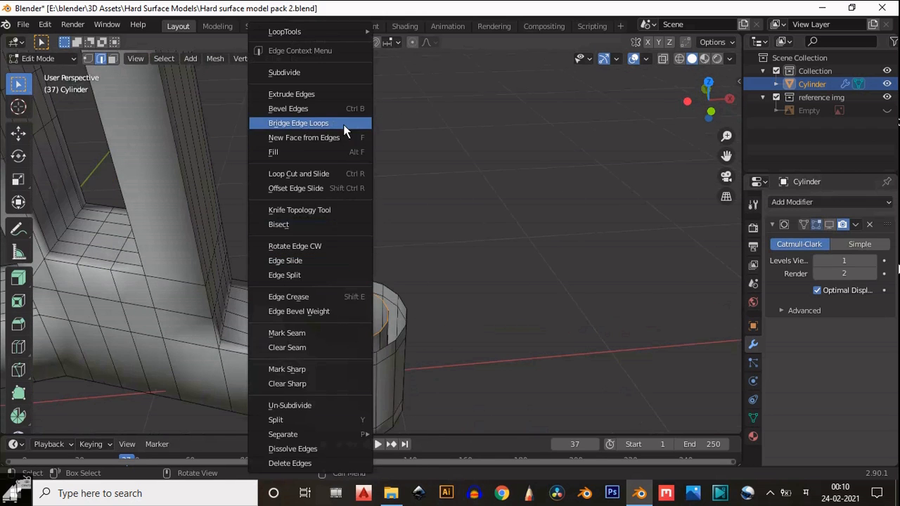
left_click(343, 125)
middle_click_drag(343, 125, 390, 330)
scroll(376, 295, "up", 3)
scroll(382, 291, "down", 5)
scroll(391, 331, "up", 4)
middle_click_drag(394, 331, 482, 236)
scroll(387, 235, "up", 2)
left_click(406, 250, "alt")
scroll(415, 286, "up", 3)
key("s")
right_click(457, 236)
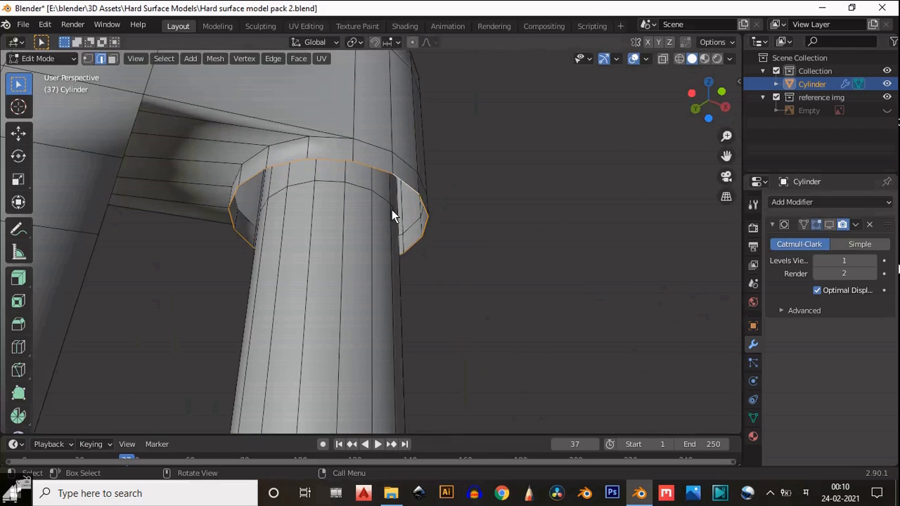
scroll(391, 210, "down", 4)
middle_click_drag(384, 342, 358, 211, "shift")
middle_click_drag(359, 211, 362, 191)
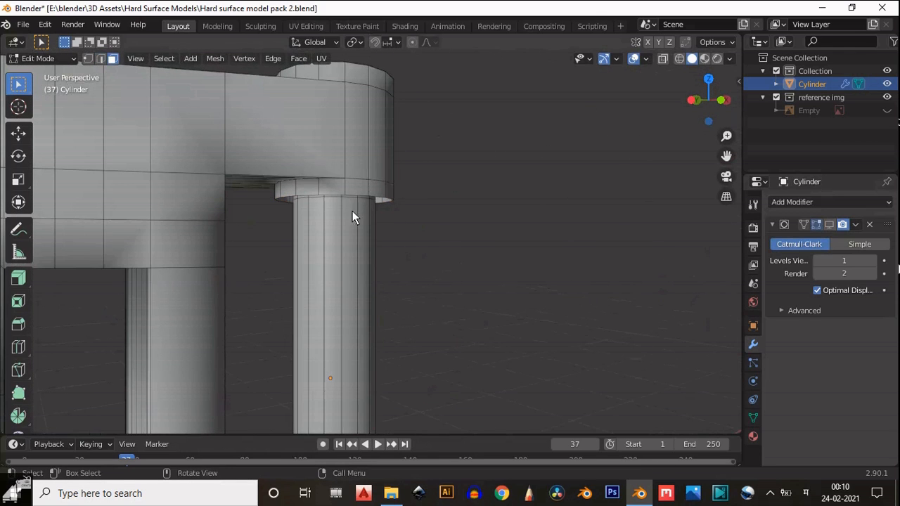
right_click(345, 247)
key("ctrl+z")
scroll(365, 247, "up", 6)
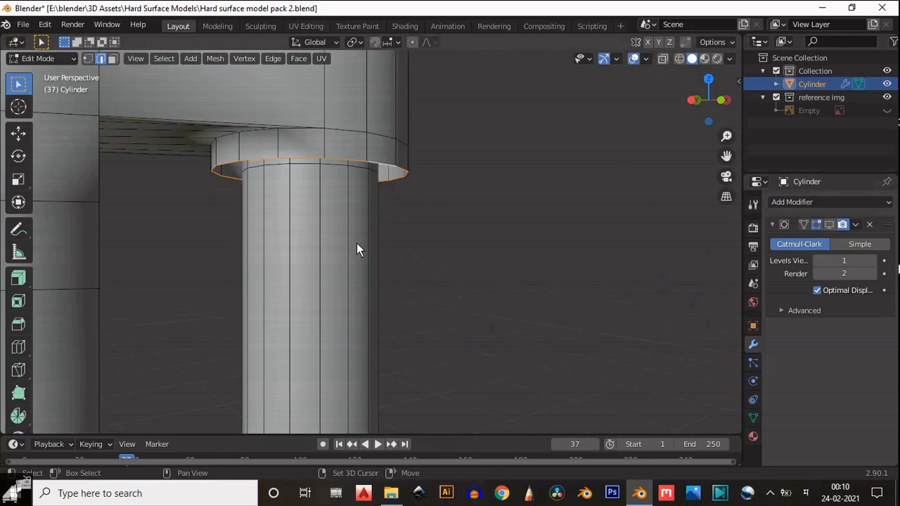
- Extrude the open rim loop of the upper collar and scale it inward toward the pin
left_click(375, 294)
key("ctrl+l")
left_click(348, 118, "alt")
middle_click_drag(348, 118, 358, 215)
key("e")
right_click(496, 217)
key("s")
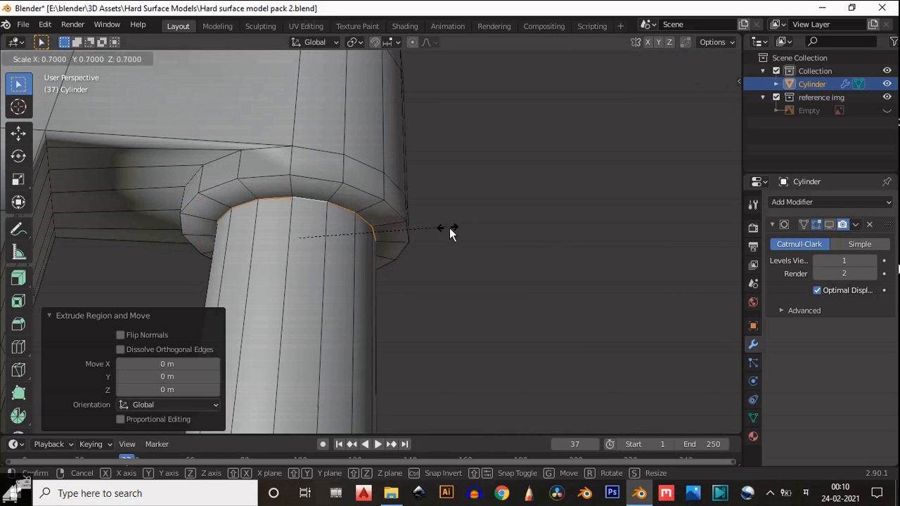
left_click(431, 228)
middle_click_drag(431, 228, 401, 302)
- Switch the keyboard language to English and set the extruded rim loop's X scale to 0.7
left_click(182, 366)
left_click_drag(169, 364, 128, 355)
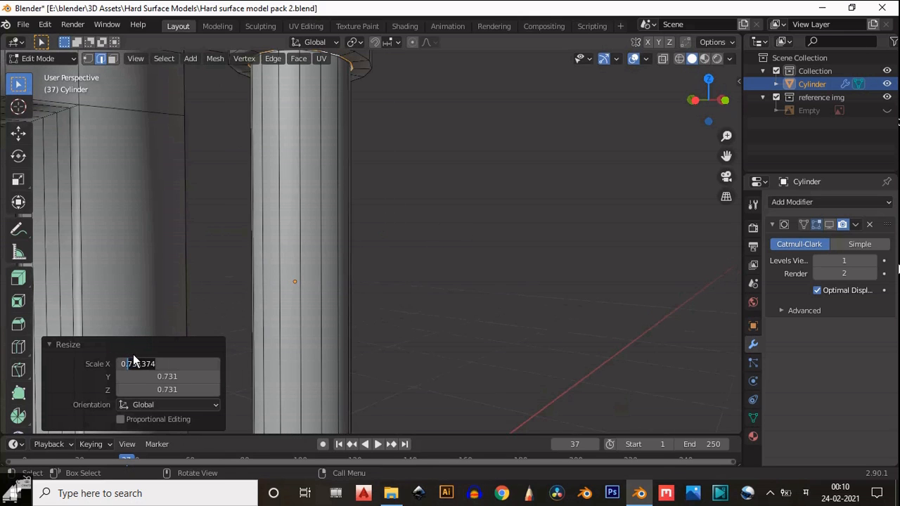
left_click(806, 493)
left_click(795, 348)
key("Return")
- Set the extruded rim loop's Y and Z scale to 0.7
left_click(176, 378)
left_click_drag(177, 377, 130, 366)
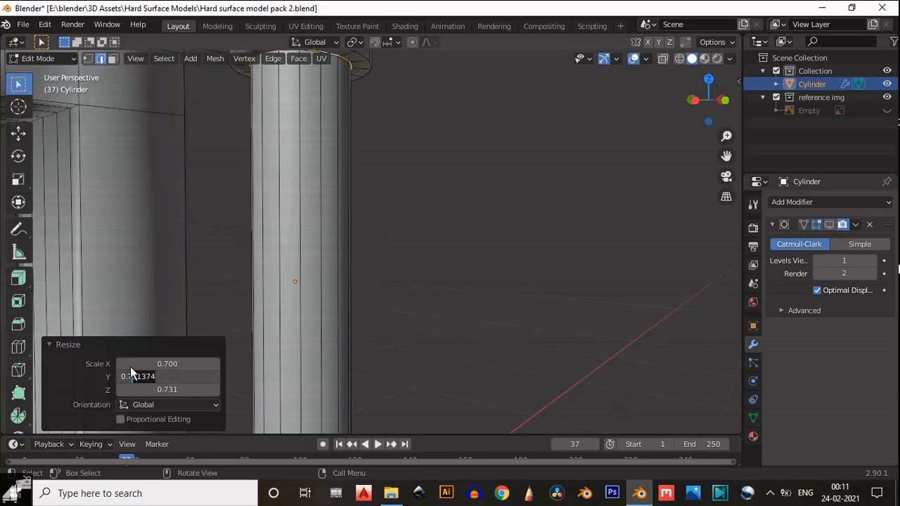
key("BackSpace")
key("Return")
left_click(179, 385)
left_click_drag(179, 385, 131, 373)
key("BackSpace")
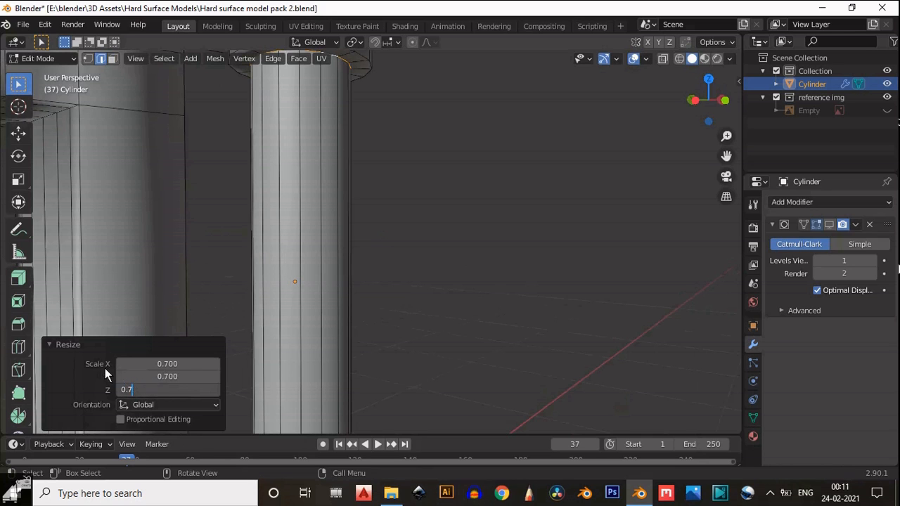
key("Return")
- Extrude the lower collar's open rim loop and scale it inward to 0.7 to meet the pin
scroll(356, 345, "down", 3)
scroll(358, 345, "up", 3)
left_click(367, 349, "alt")
scroll(375, 351, "up", 1)
middle_click_drag(375, 351, 415, 330, "shift")
key("e")
right_click(399, 249)
key("s")
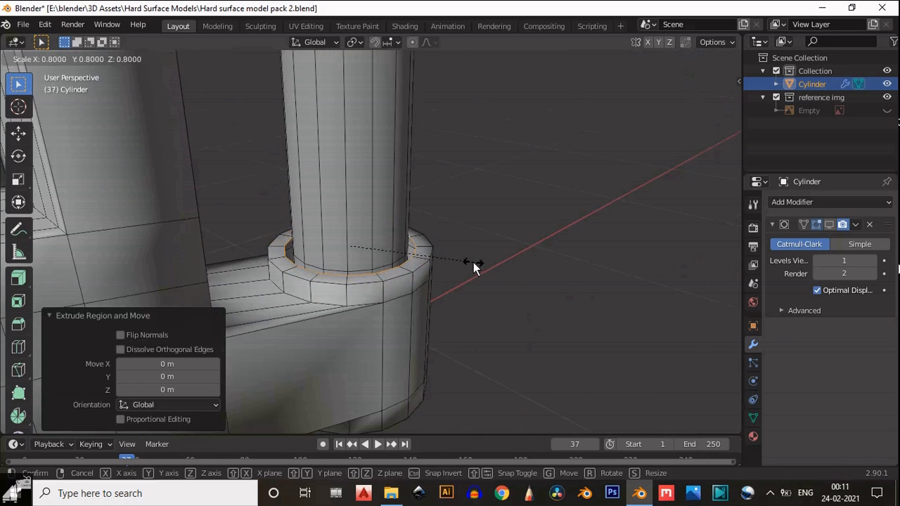
left_click(464, 256)
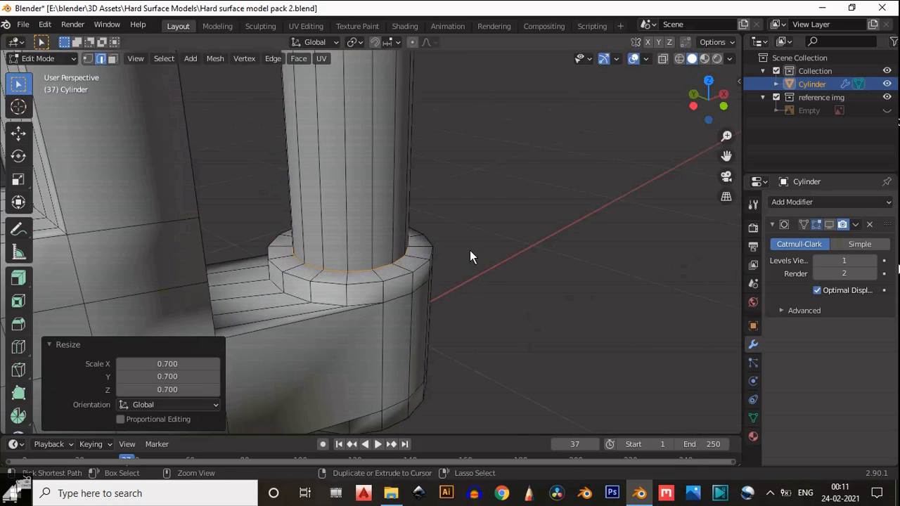
- Bridge the inward-extruded rim loops of the lower and upper collars
scroll(469, 250, "down", 3)
middle_click_drag(456, 363, 379, 241)
scroll(380, 241, "up", 3)
left_click(391, 202, "alt")
right_click(387, 191)
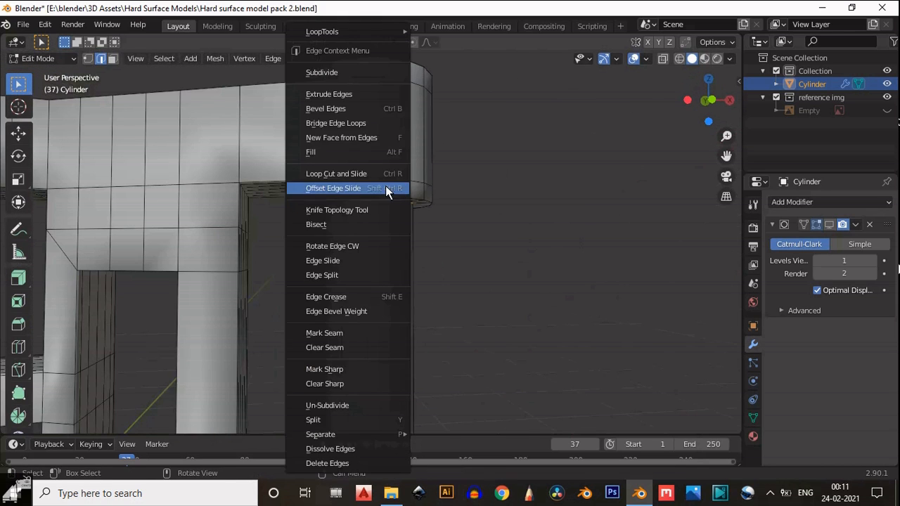
left_click(372, 120)
- Return to Object Mode, turn the subdivision's viewport display back on, and check the smoothed pin and collars
key("Tab")
scroll(461, 248, "down", 4)
middle_click_drag(461, 249, 548, 232)
scroll(392, 307, "up", 5)
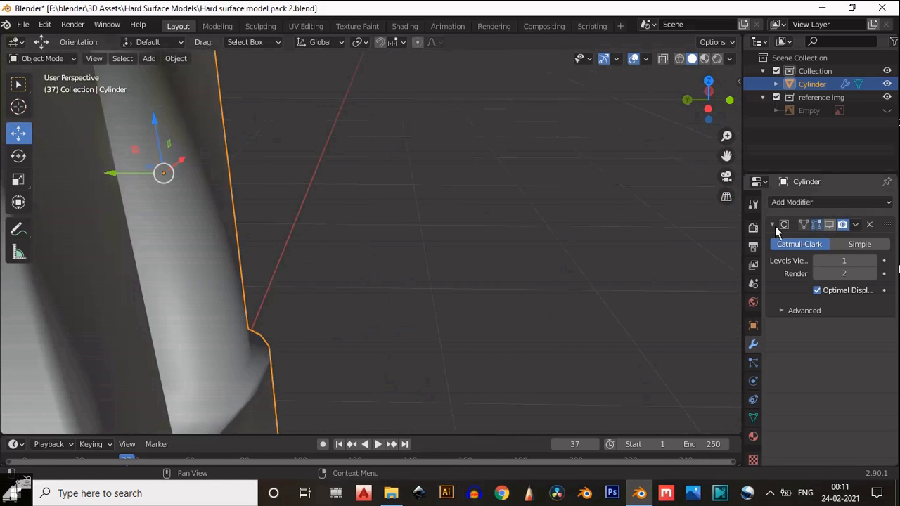
scroll(286, 204, "down", 3)
middle_click_drag(286, 204, 245, 279)
scroll(237, 309, "down", 3)
scroll(377, 235, "up", 5)
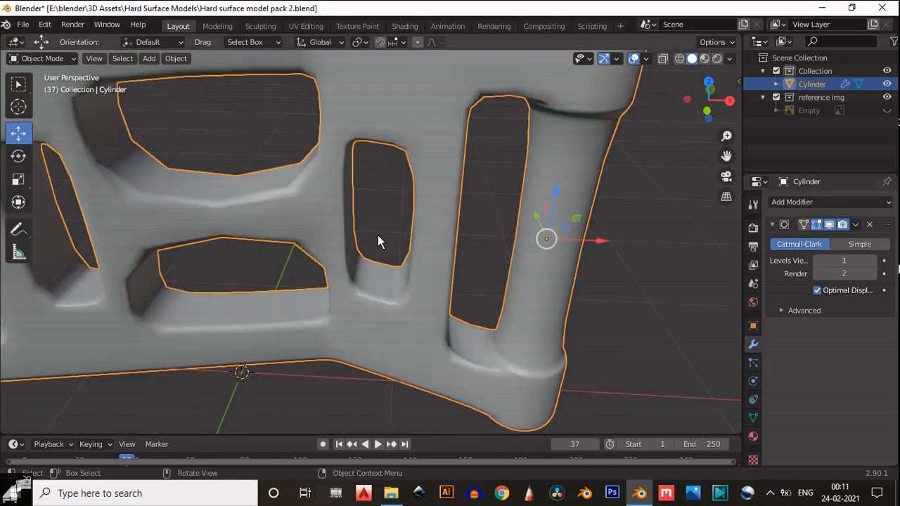
middle_click_drag(377, 235, 374, 256)
- With the subdivision set to Simple, add two loop cuts around the pin and move one up beneath the upper collar
key("Tab")
scroll(369, 235, "up", 4)
key("ctrl+r")
left_click(377, 359)
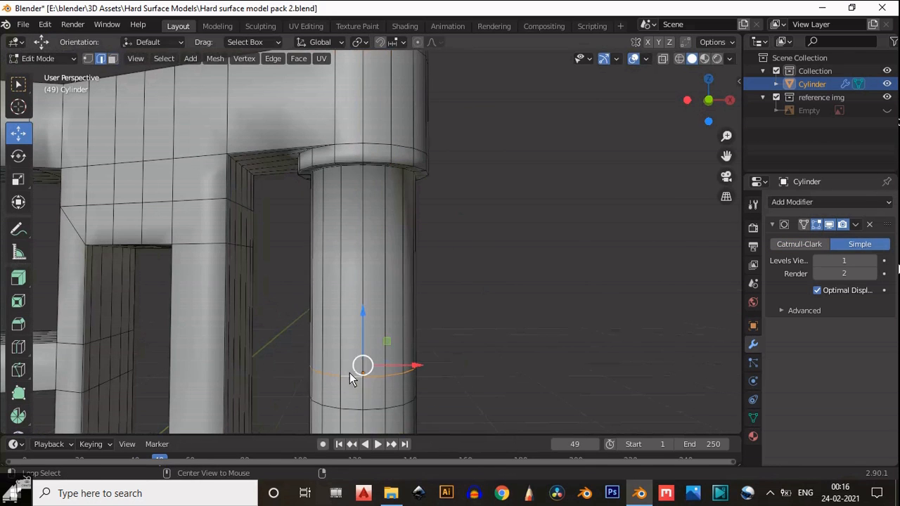
left_click_drag(363, 329, 364, 138)
- Move the pin's other new edge loop down along Z until it sits just above the lower collar
middle_click_drag(352, 403, 341, 256, "shift")
left_click(343, 256, "alt")
scroll(366, 251, "down", 3)
scroll(366, 252, "up", 1)
left_click_drag(361, 189, 362, 327)
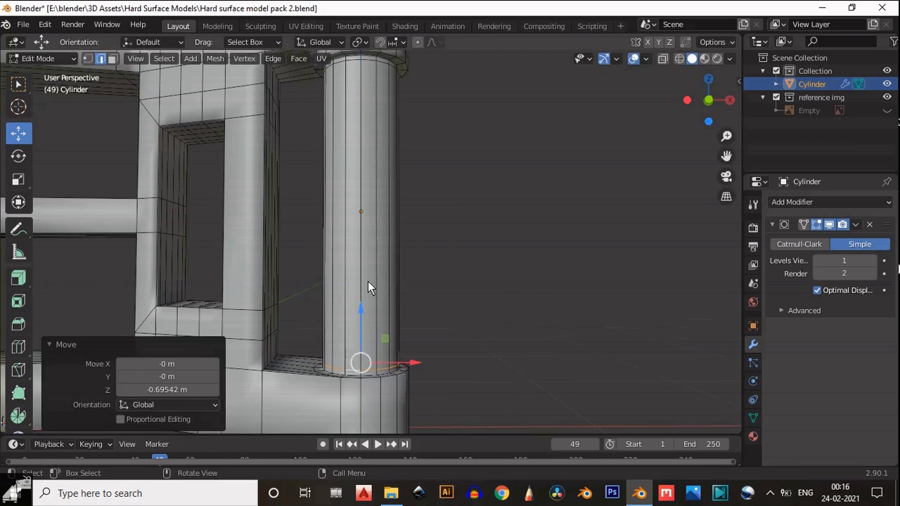
- Add supporting loop cuts around the upper collar, including one near its lower rim at a factor of 0.814
scroll(368, 281, "up", 1)
middle_click_drag(374, 176, 360, 351, "shift")
middle_click_drag(360, 351, 400, 309)
scroll(383, 321, "up", 4)
key("ctrl+r")
left_click(334, 289)
key("ctrl+r")
left_click(379, 268)
key("ctrl+r")
left_click(419, 234)
left_click(419, 250)
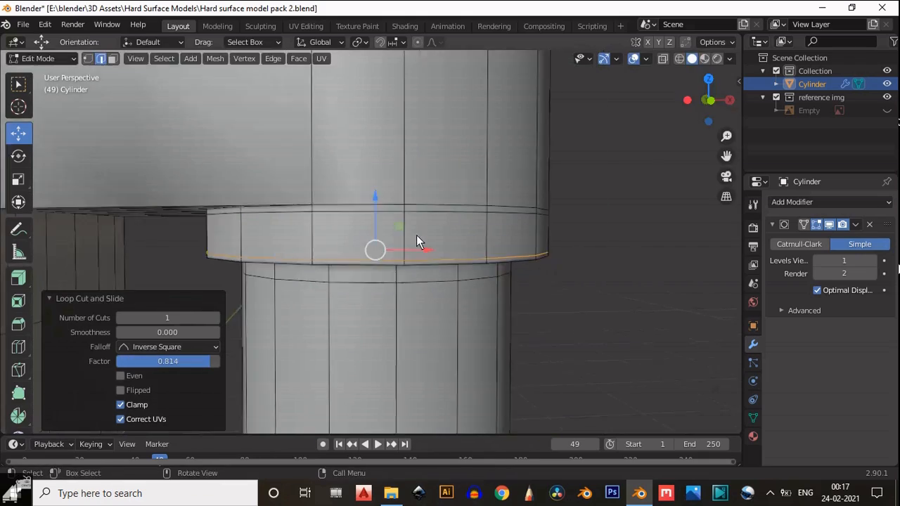
- Add further supporting loop cuts around the upper collar's lower rim
key("ctrl+r")
left_click(423, 255)
middle_click_drag(417, 235, 344, 270)
left_click(422, 259)
key("ctrl+r")
left_click(436, 227)
- Raise the subdivision's viewport level to 2 and inspect the arm in Object Mode
key("Tab")
scroll(437, 230, "down", 6)
scroll(344, 270, "up", 6)
left_click(874, 260)
scroll(534, 275, "down", 6)
middle_click_drag(534, 274, 452, 296)
- Recalculate the normals of the whole mesh and merge its vertices by distance
key("Tab")
key("Tab")
key("Tab")
key("a")
key("shift+n")
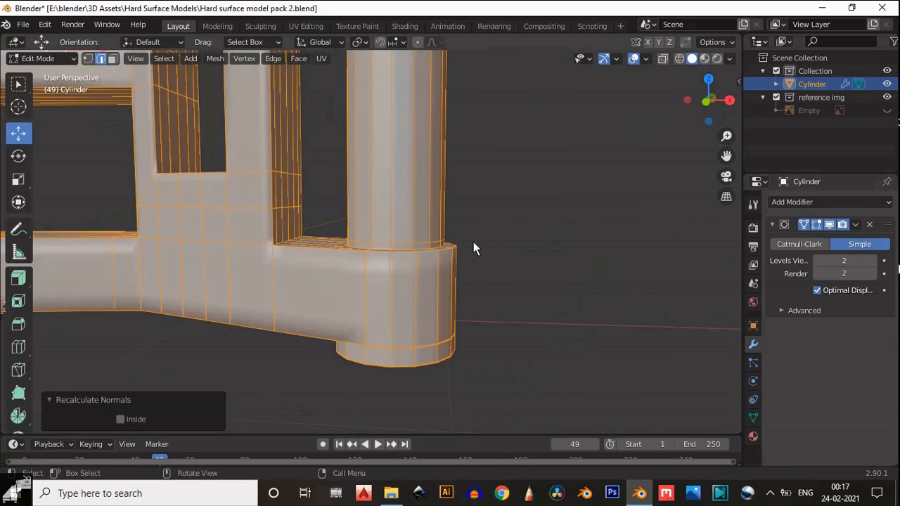
key("m")
key("b")
- Lower the subdivision's viewport level to 1 and inspect the pin joint with overlays hidden
scroll(473, 242, "up", 2)
left_click(817, 260)
key("shift+alt+z")
scroll(410, 245, "down", 4)
scroll(410, 243, "up", 5)
middle_click_drag(410, 337, 410, 176)
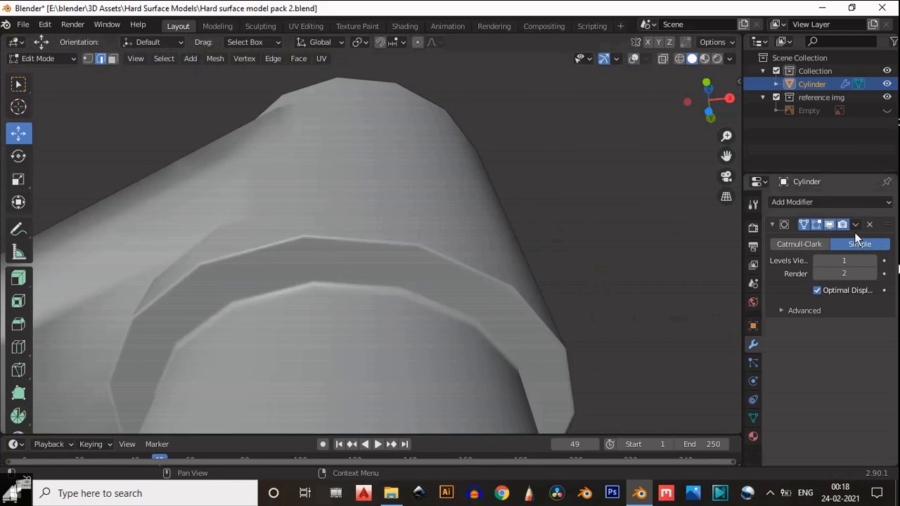
- Replace the subdivision modifier with a new Subdivision Surface at viewport level 2, and restore the overlays after checking the arm
left_click(869, 224)
left_click(830, 202)
left_click(646, 418)
left_click(874, 261)
scroll(422, 239, "down", 5)
mouse_move(422, 239)
middle_mouse_down()
mouse_move(417, 329)
mouse_move(475, 271)
mouse_move(505, 315)
mouse_move(471, 265)
mouse_move(436, 246)
middle_mouse_up()
scroll(425, 288, "up", 4)
key("shift+alt+z")
key("Tab")
key("Tab")
- Add two supporting loop cuts on the cylindrical collar, sliding the second to a factor of -0.9
scroll(505, 315, "up", 4)
key("ctrl+r")
left_click(506, 315)
left_click(506, 205, "ctrl")
scroll(507, 205, "down", 5)
scroll(421, 254, "up", 5)
key("ctrl+r")
left_click(400, 258)
left_click(400, 287, "ctrl")
middle_click_drag(400, 287, 591, 323)
- Add two supporting loop cuts around the collar's outer wall, one close to its upper rim and one close to its lower rim
scroll(410, 274, "down", 5)
scroll(513, 289, "up", 6)
key("ctrl+r")
left_click(646, 339)
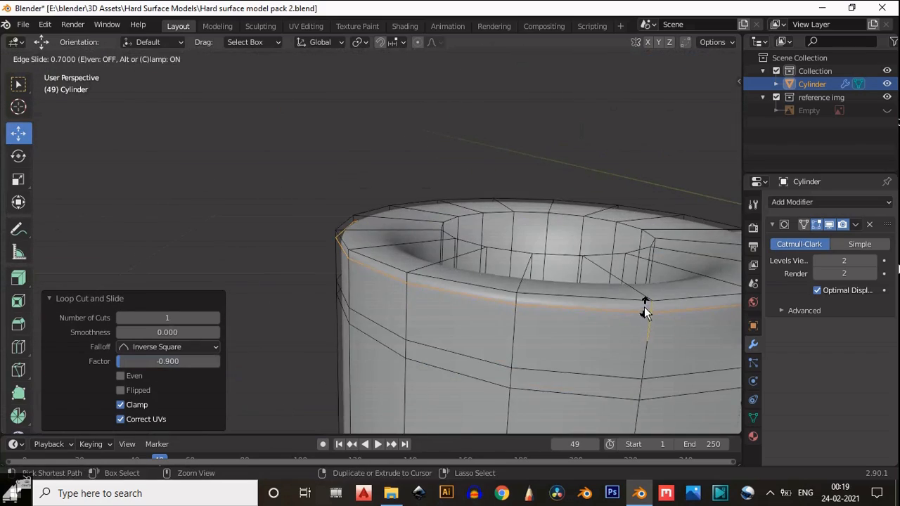
left_click(645, 312, "ctrl")
middle_click_drag(534, 337, 492, 141, "shift")
key("ctrl+r")
left_click(457, 363)
left_click(457, 385, "ctrl")
- Add a supporting loop cut inside the collar's bore, slid close to the hole's rim
middle_click_drag(480, 228, 457, 317)
key("ctrl+r")
left_click(457, 219)
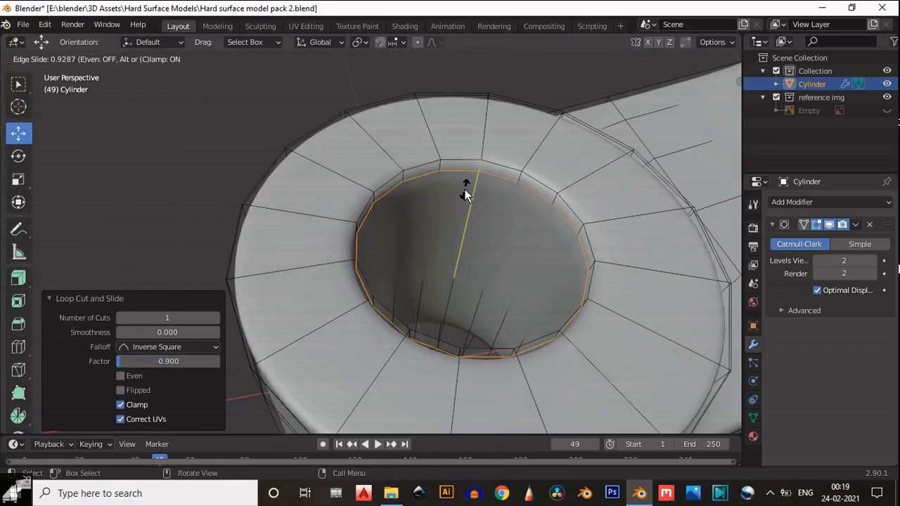
left_click(474, 273, "ctrl")
scroll(473, 268, "down", 1)
middle_click_drag(474, 267, 450, 127)
left_click_drag(443, 207, 444, 221)
- Add three more supporting loop cuts on the collar, including one close to the outer edge of its end face
key("ctrl+r")
middle_click_drag(457, 218, 473, 303)
left_click(506, 113)
left_click(536, 95, "ctrl")
key("ctrl+r")
left_click(473, 154)
left_click(478, 144, "ctrl")
key("ctrl+r")
left_click(474, 184)
left_click(499, 169, "ctrl")
middle_click_drag(499, 169, 431, 181)
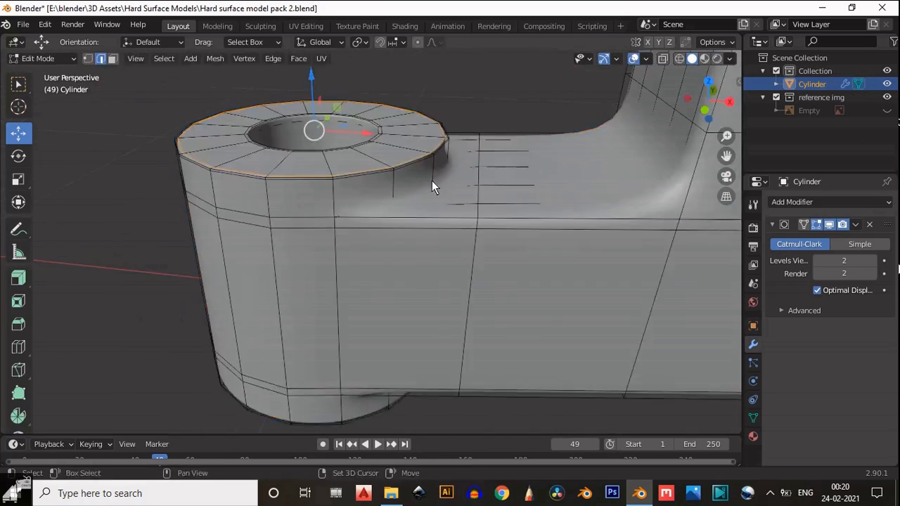
- Add a loop cut on the collar wall near the arm's upper surface at factor -0.9, checking the shading with overlays hidden
scroll(440, 201, "up", 5)
key("ctrl+r")
left_click(449, 210)
left_click(452, 232)
left_click(634, 59)
middle_click_drag(534, 246, 523, 188)
left_click(159, 361)
type("-0.9")
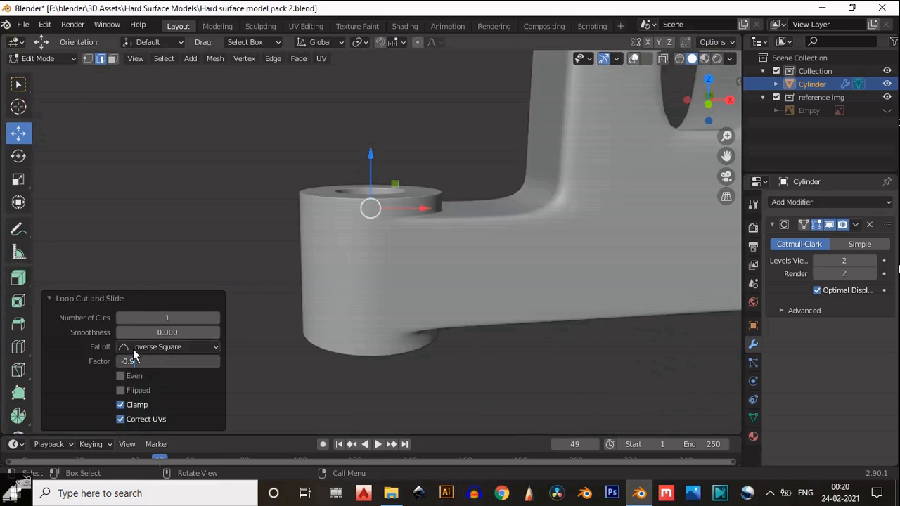
key("Return")
scroll(312, 281, "up", 4)
left_click_drag(172, 358, 168, 358)
middle_click_drag(500, 204, 495, 85)
left_click(634, 58)
- Add a supporting loop cut around the collar wall near the arm's lower edge, at a factor of 0.9
key("ctrl+r")
left_click(440, 302)
left_click(442, 283, "ctrl")
scroll(464, 260, "down", 4)
middle_click_drag(457, 211, 488, 262)
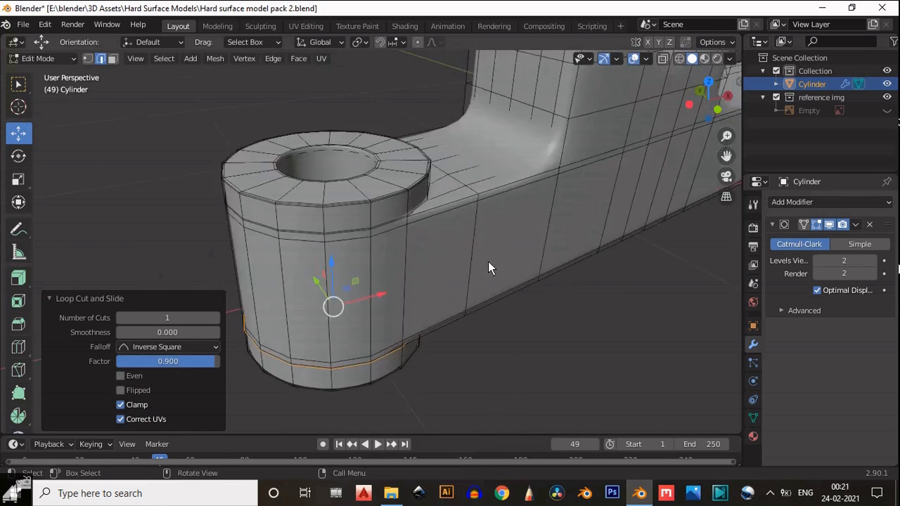
- Add two loop cuts across the arms near their inner corners, each slid to a factor of 0.8
key("ctrl+r")
left_click(514, 214)
left_click(534, 213, "ctrl")
scroll(532, 213, "down", 5)
key("ctrl+r")
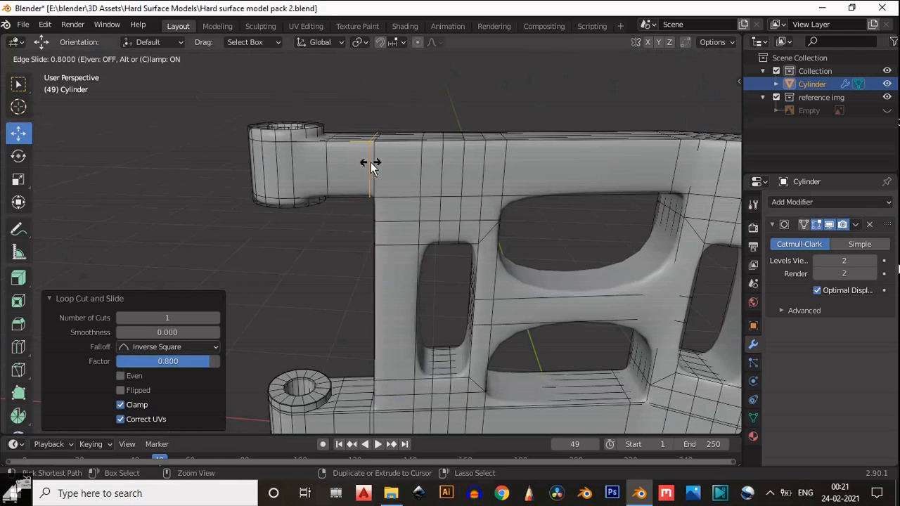
left_click(370, 163, "ctrl")
- Add supporting loop cuts on the upper arm's collar and adjust the slide factor of the one just below its rim
middle_click_drag(307, 130, 403, 201, "shift")
scroll(403, 201, "up", 5)
key("ctrl+r")
left_click(447, 301)
left_click(450, 284, "ctrl")
scroll(464, 288, "up", 4)
key("ctrl+r")
right_click(547, 338)
left_click_drag(137, 359, 131, 357)
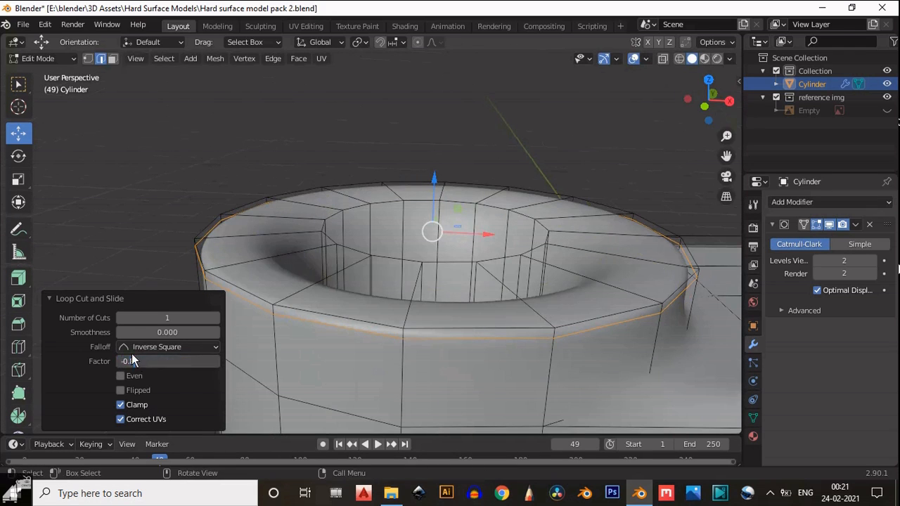
- Add another supporting loop cut on the outer wall of the upper arm's collar
middle_click_drag(450, 317, 461, 269)
key("ctrl+r")
left_click(478, 301)
left_click(478, 324)
- Add supporting loop cuts around the underside lip of the upper arm's collar, sliding one close to its bottom edge
middle_click_drag(478, 310, 422, 197)
key("ctrl+r")
left_click(418, 175, "ctrl")
key("ctrl+r")
left_click(417, 185)
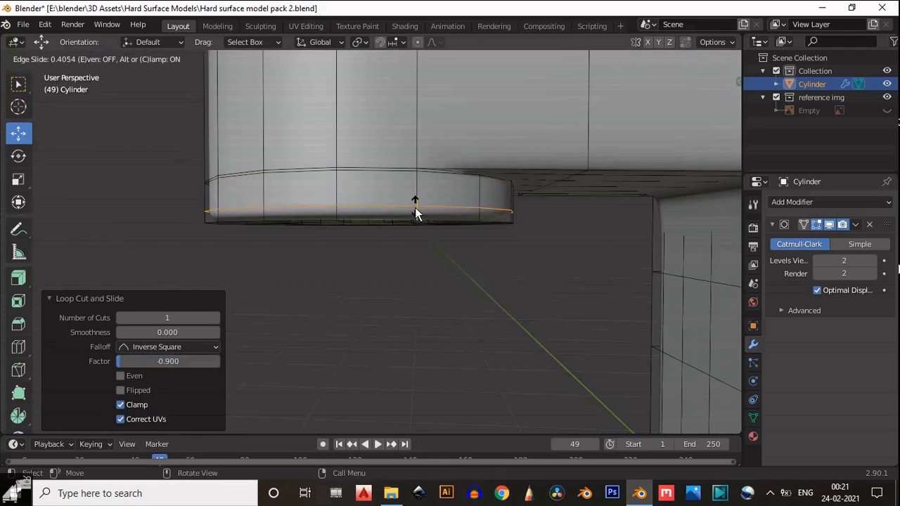
left_click(414, 209, "ctrl")
- Add a supporting loop cut on the collar's top face, slid to a factor of 0.9 beside the hole
scroll(405, 210, "down", 4)
middle_click_drag(405, 140, 395, 309, "shift")
middle_click_drag(394, 207, 428, 274)
key("ctrl+r")
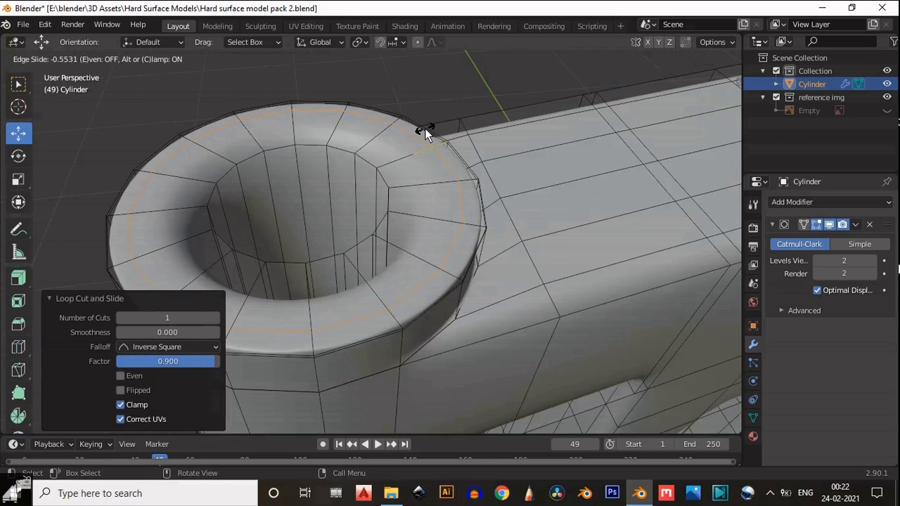
left_click(376, 149, "ctrl")
- Try a further loop cut on the collar and undo it
key("ctrl+r")
left_click(418, 137)
left_click(422, 165, "ctrl")
middle_click_drag(464, 394, 464, 204)
key("ctrl+z")
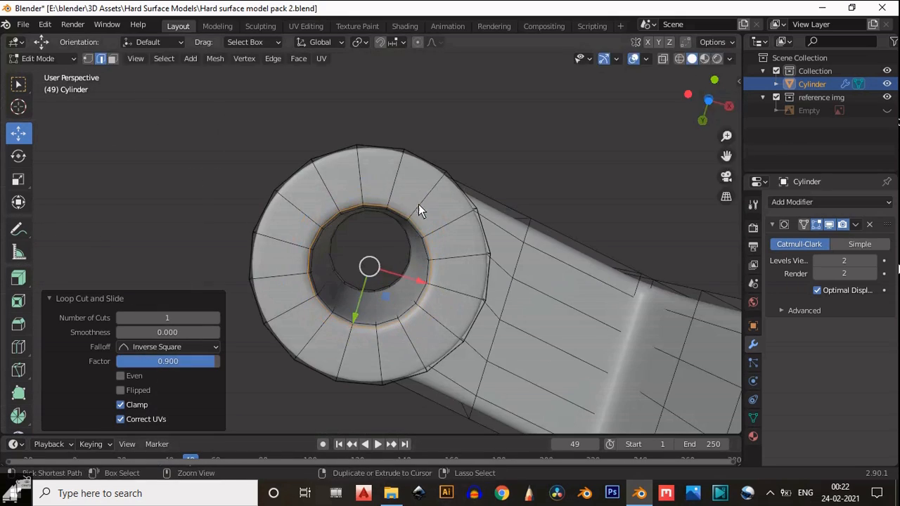
- Add a supporting loop cut close to the outer edge of the collar's end face
key("ctrl+r")
left_click(443, 177)
left_click(436, 169, "ctrl")
- Add a supporting loop cut around the inner wall of the collar's bore
middle_click_drag(422, 232, 402, 177)
scroll(401, 177, "up", 4)
key("ctrl+r")
left_click(398, 158)
key("ctrl+z")
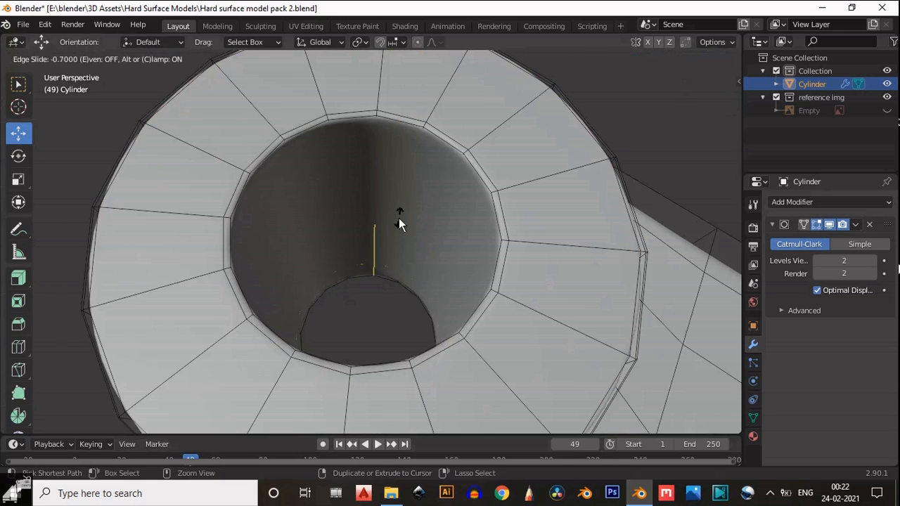
left_click(399, 224, "ctrl")
- Add a horizontal loop cut just below the upper edge of the narrow vertical slot, at a factor of -0.9
scroll(450, 216, "down", 6)
key("ctrl+r")
left_click(418, 259)
middle_click_drag(469, 214, 414, 211)
left_click(413, 264, "ctrl")
- Add two more supporting loop cuts in the frame around the narrow vertical slot
key("ctrl+r")
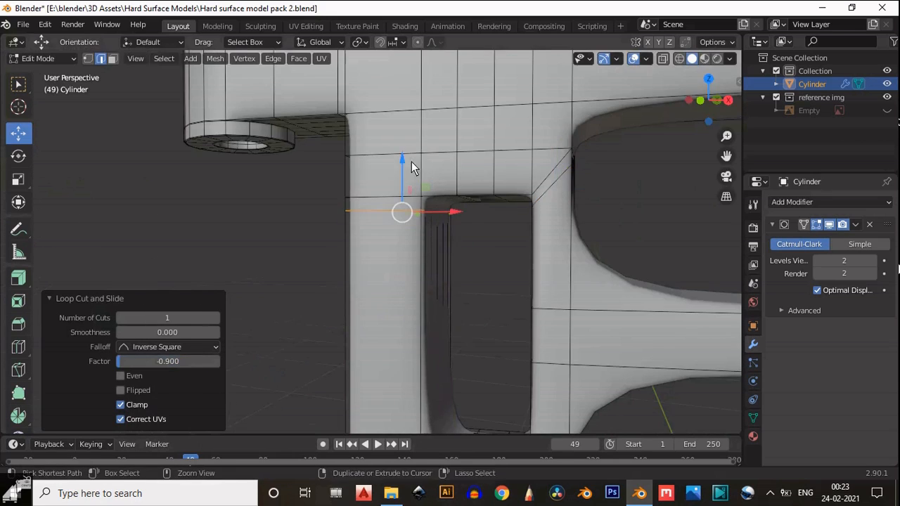
middle_click_drag(412, 162, 368, 197)
key("ctrl+r")
left_click(363, 250)
left_click(364, 262, "ctrl")
key("ctrl+r")
left_click(401, 293)
middle_click_drag(363, 262, 370, 198)
left_click(405, 305, "ctrl")
- Select an edge loop beside the opening and move it along the Z axis
scroll(367, 184, "up", 4)
left_click(355, 197, "alt")
key("g")
key("z")
left_click(331, 169)
- Add a supporting loop cut in the frame beside the large upper opening at a factor of -0.9
middle_click_drag(332, 169, 383, 310)
key("ctrl+r")
left_click(383, 130)
left_click(444, 197, "ctrl")
- Try a vertical loop cut through the beam above the large upper opening and remove it
middle_click_drag(444, 198, 383, 151)
key("ctrl+r")
left_click(384, 150)
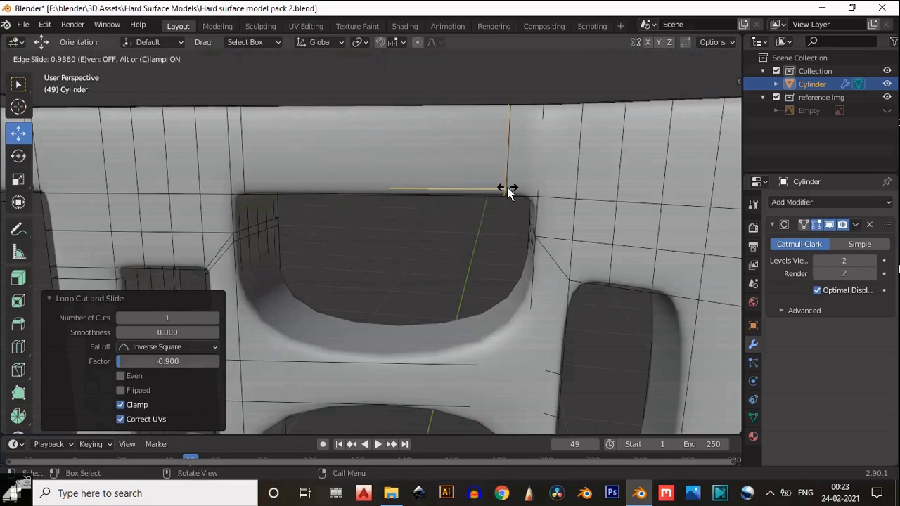
right_click(507, 187)
middle_click_drag(507, 187, 403, 229)
key("ctrl+x")
- Add a vertical loop cut at the large upper opening's corner beside the neighbouring slot, at a factor of 0.6
key("ctrl+r")
left_click(560, 133)
left_click(580, 147, "ctrl")
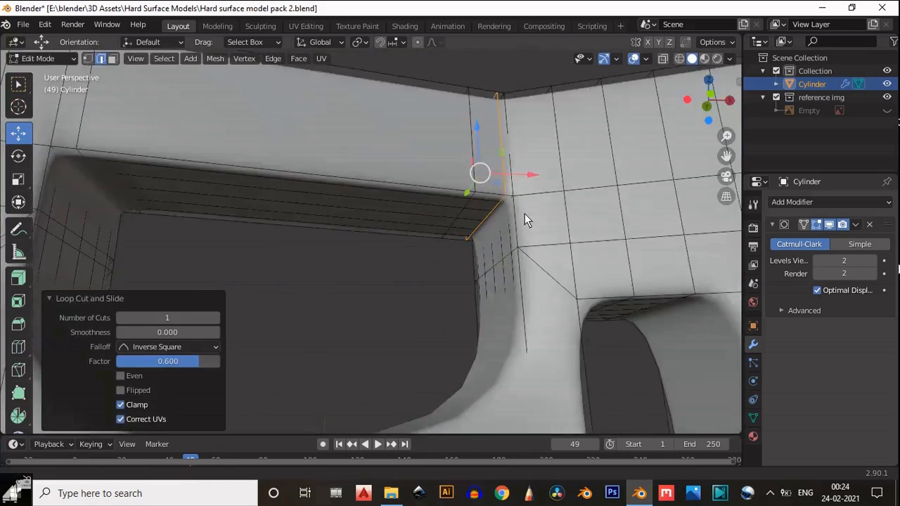
- Add two further supporting loop cuts in the frame around the openings, the second at a factor of -0.9
key("ctrl+r")
left_click(544, 310)
left_click(546, 333, "ctrl")
key("ctrl+r")
left_click(403, 229)
left_click(395, 196, "ctrl")
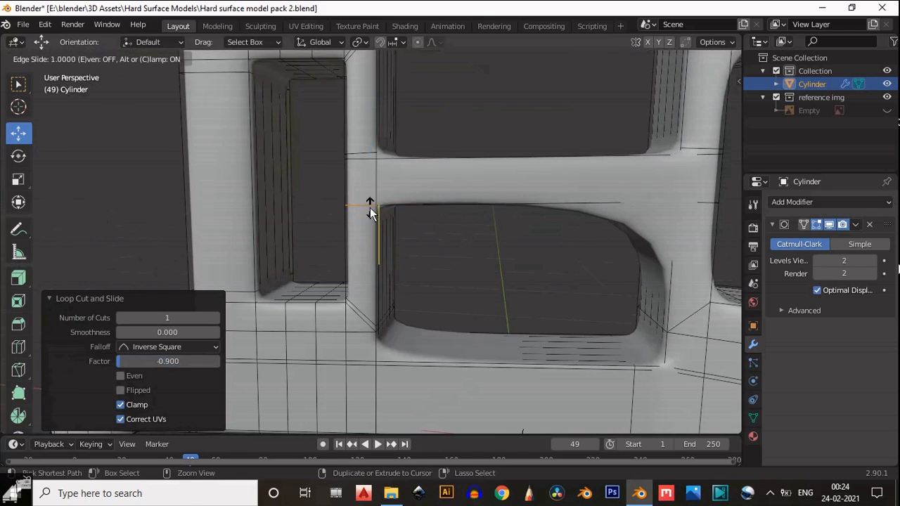
- Place a loop cut across the post between the narrow slot and the lower opening, and set its factor to 0.9
left_click(370, 208, "ctrl")
left_click(167, 362)
type(".9")
key("Return")
- Add a matching loop cut across the post on the lower opening's other side, at a factor of -0.9
middle_click_drag(660, 275, 495, 283, "shift")
key("ctrl+r")
left_click(495, 255)
left_click(498, 216, "ctrl")
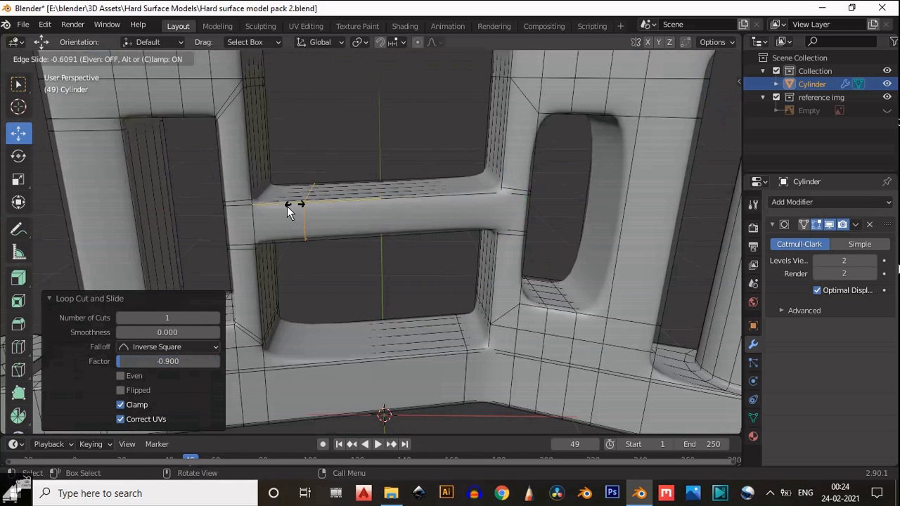
- Place supporting loop cuts across both ends of the middle crossbar, the last at a factor of 0.9, and check the smoothed surface without overlays
left_click(480, 203, "ctrl")
scroll(482, 203, "down", 3)
key("shift+alt+z")
middle_click_drag(482, 203, 671, 91)
scroll(476, 232, "up", 1)
scroll(357, 385, "down", 8)
scroll(357, 384, "up", 7)
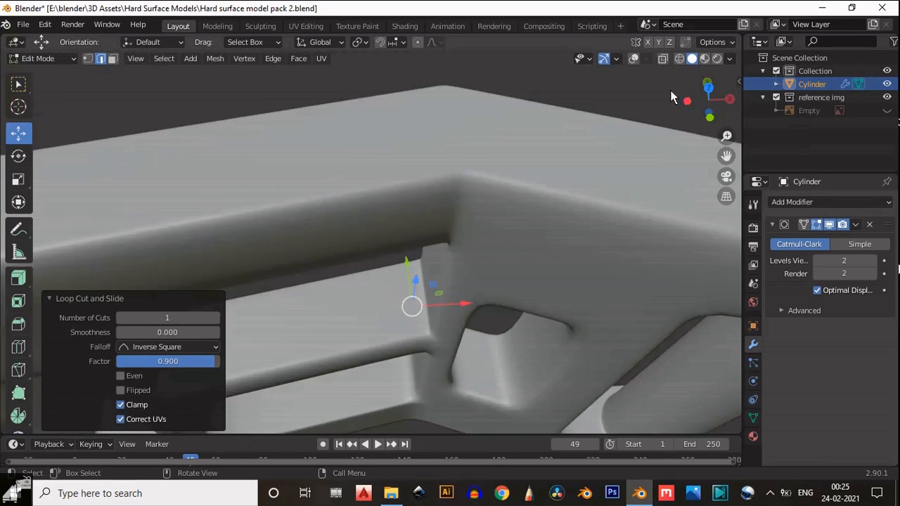
key("shift+alt+z")
- In front view, add a loop cut across the post at the narrow slot's upper diagonal corner, at a factor of -0.9
left_click(708, 88)
left_click(708, 121)
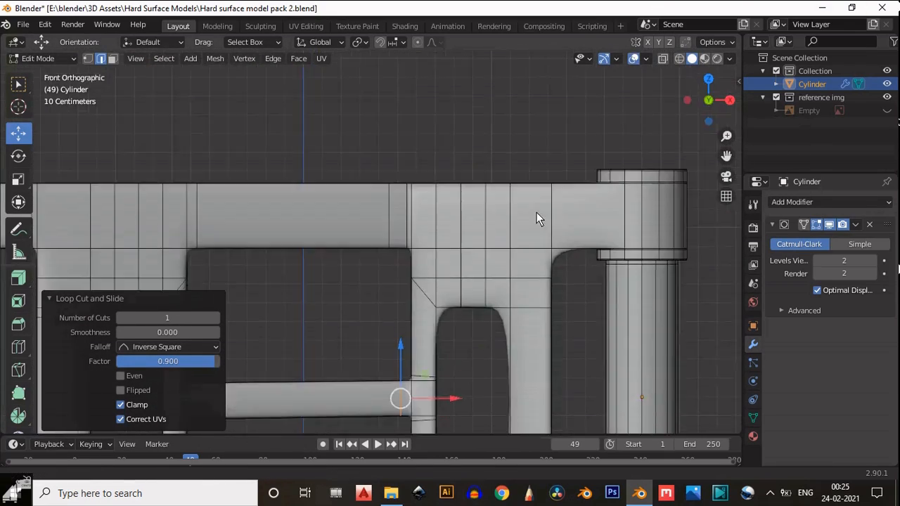
scroll(537, 212, "up", 2)
middle_click_drag(536, 213, 532, 62, "shift")
key("ctrl+r")
left_click(371, 193)
left_click(372, 206, "ctrl")
left_click(134, 360)
key("Return")
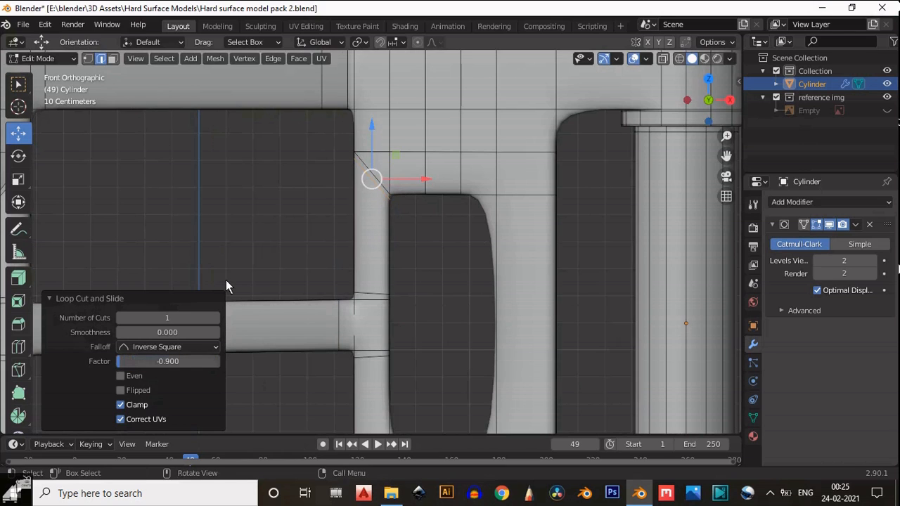
- Add the matching loop cut across the post at the slot's lower diagonal corner, at a factor of 0.9, undoing unwanted attempts
middle_click_drag(226, 280, 403, 294, "shift")
key("ctrl+t")
key("ctrl+z")
middle_click_drag(349, 306, 369, 285, "shift")
key("ctrl+z")
scroll(376, 295, "down", 5)
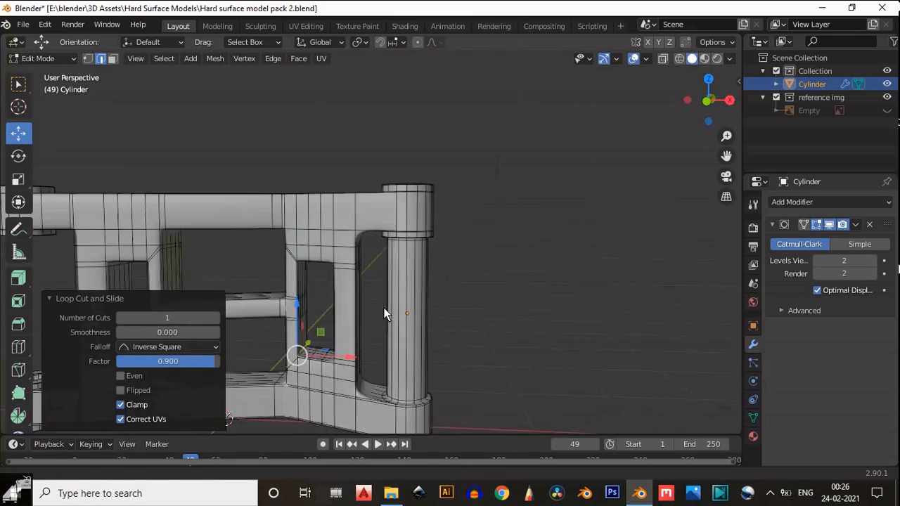
- Add a vertical loop cut across the upper arm at the outer opening's corner, with a factor of -0.9
scroll(384, 307, "up", 4)
key("ctrl+r")
left_click(341, 188)
left_click(327, 187)
middle_click_drag(324, 185, 303, 227)
left_click(130, 361)
type("-0")
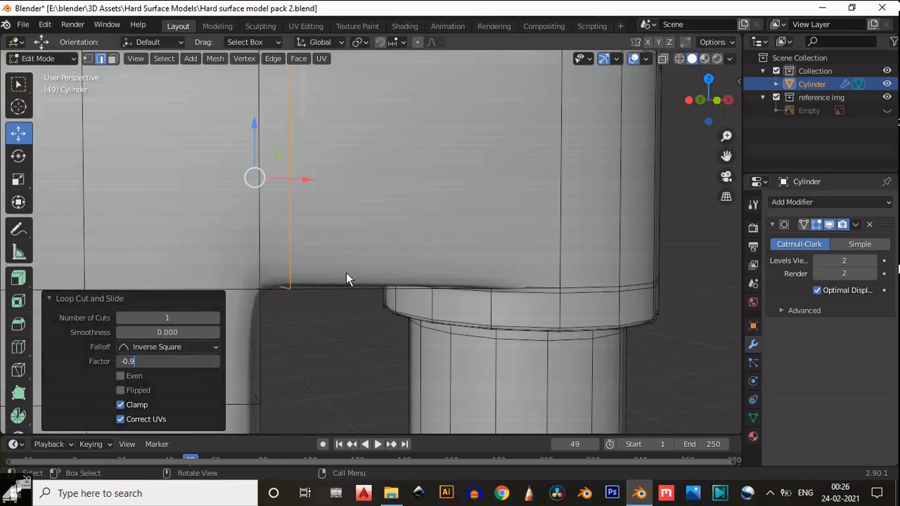
key("Return")
- Add a matching vertical loop cut across the lower beam at the outer opening's corner, with a factor of -0.9
scroll(346, 272, "down", 4)
middle_click_drag(376, 394, 392, 271, "shift")
key("ctrl+r")
left_click(364, 139)
left_click(348, 135)
left_click(126, 361)
type("-0.9")
key("Return")
- Add two horizontal supporting loop cuts across the slotted side frame, the first above the lower beam at a factor of 0.7 and the second at -0.8
scroll(387, 264, "up", 4)
key("ctrl+r")
left_click(392, 271)
left_click(394, 236)
middle_click_drag(394, 237, 418, 174)
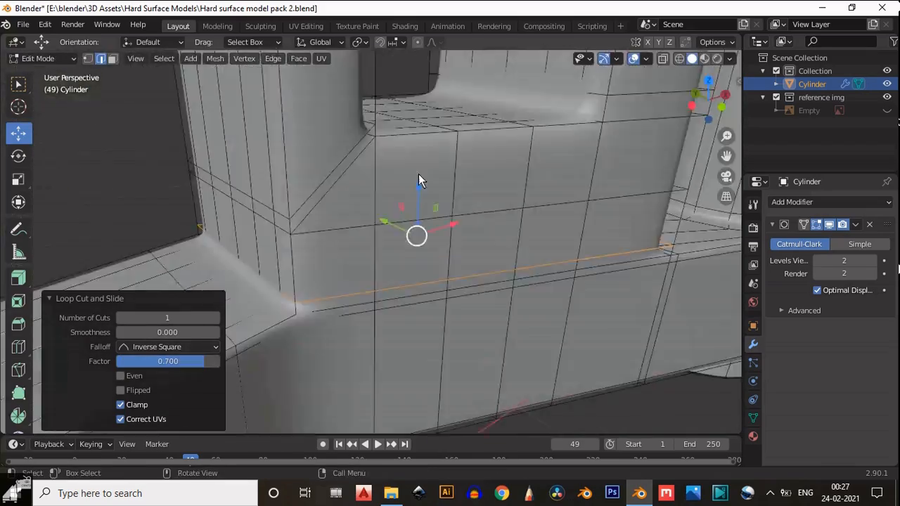
scroll(419, 174, "down", 4)
key("ctrl+r")
left_click(394, 211)
left_click(394, 212)
middle_click_drag(378, 283, 460, 225)
- Try two more loop cuts around the upper arm, the first lengthwise along its top face, dissolving the first and undoing the second
key("ctrl+r")
left_click(461, 225)
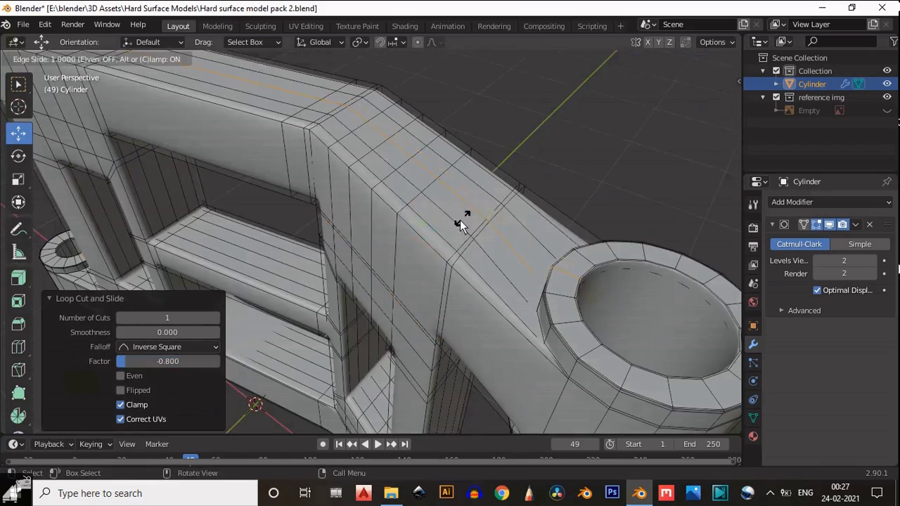
left_click(461, 225)
key("ctrl+x")
middle_click_drag(522, 296, 464, 297)
key("ctrl+r")
left_click(422, 196)
left_click(429, 185)
key("ctrl+z")
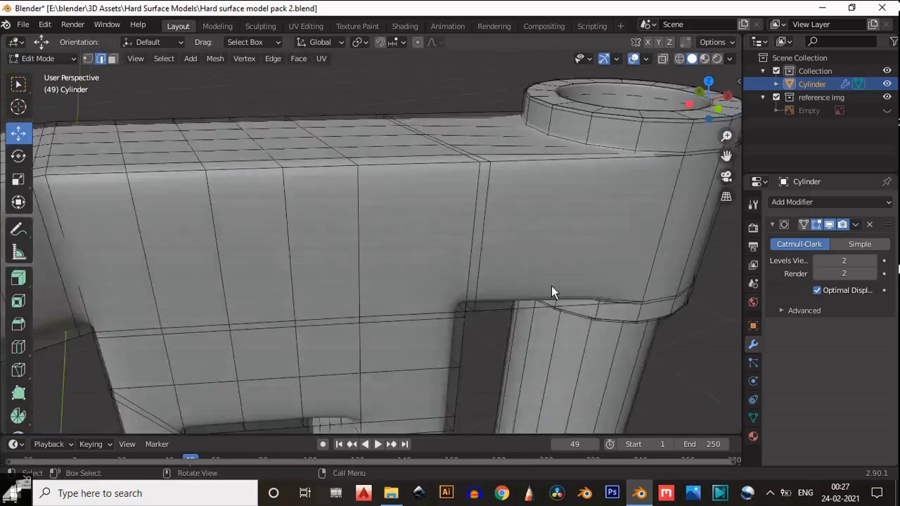
- Add two further supporting loop cuts in the frame around the lower opening, the first at a factor of -0.9 and the second at -0.4
scroll(551, 286, "down", 5)
key("Tab")
key("Tab")
key("ctrl+r")
left_click(395, 340)
left_click(340, 342)
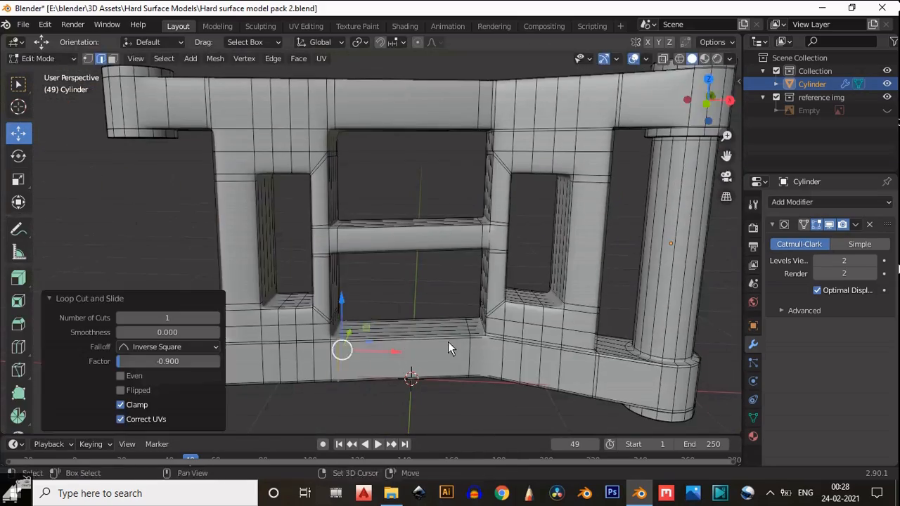
scroll(448, 342, "up", 6)
key("ctrl+r")
left_click(542, 270)
left_click(555, 274)
scroll(509, 302, "down", 5)
- Add a horizontal loop cut across the post just below the upper arm, slid about 0.38, and one more supporting loop in the frame
middle_click_drag(509, 339, 365, 330)
key("ctrl+r")
left_click(337, 337)
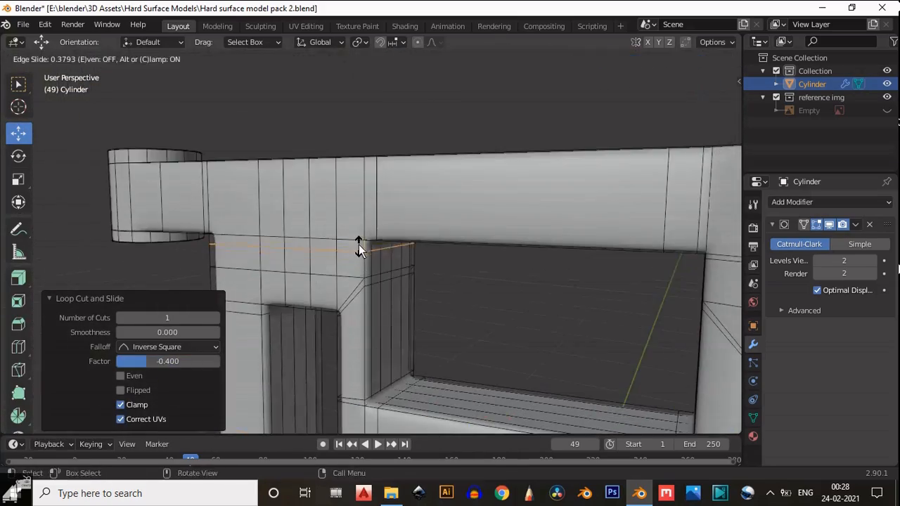
left_click(358, 244)
scroll(504, 298, "up", 2)
middle_click_drag(503, 298, 413, 191)
scroll(413, 191, "up", 3)
key("ctrl+r")
left_click(466, 253)
left_click(466, 255)
middle_click_drag(465, 255, 644, 261)
- Raise the arm's viewport subdivision level to 3 in Object Mode, check the surface, and return to Edit Mode
scroll(305, 264, "down", 7)
key("Tab")
key("ctrl+3")
left_click(383, 307)
middle_click_drag(305, 264, 319, 216)
scroll(384, 307, "up", 5)
scroll(344, 275, "down", 3)
key("Tab")
scroll(319, 215, "up", 3)
- Add a vertical loop cut across the upper arm beside its collar, at a factor of 0.9
key("ctrl+r")
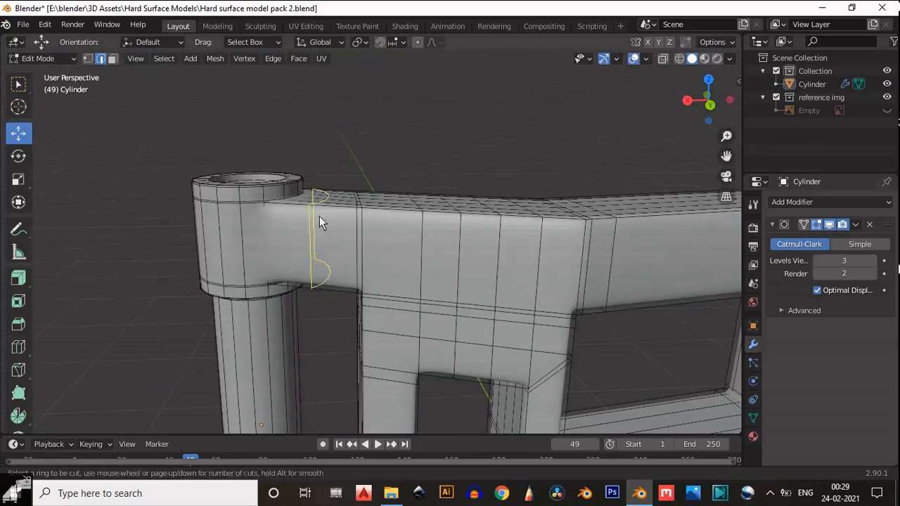
left_click(320, 216)
left_click(308, 223)
scroll(428, 371, "up", 4)
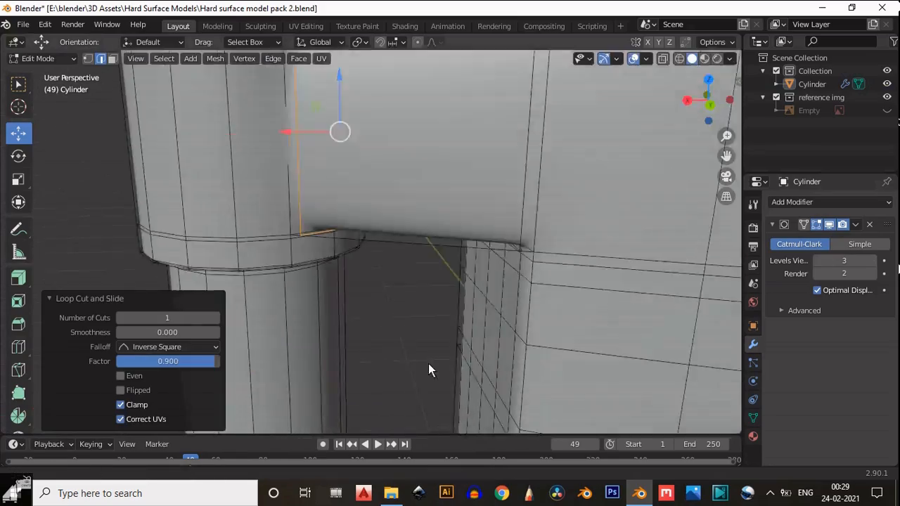
- Add two more supporting loop cuts to the arm, leaving the second centred, clear the selection, and check the result in Object Mode
scroll(428, 363, "down", 4)
key("ctrl+r")
middle_click_drag(428, 363, 396, 206)
left_click(414, 241)
left_click(414, 241)
key("ctrl+r")
left_click(379, 268)
right_click(379, 267)
key("alt+a")
key("Tab")
scroll(474, 224, "down", 3)
scroll(377, 271, "up", 5)
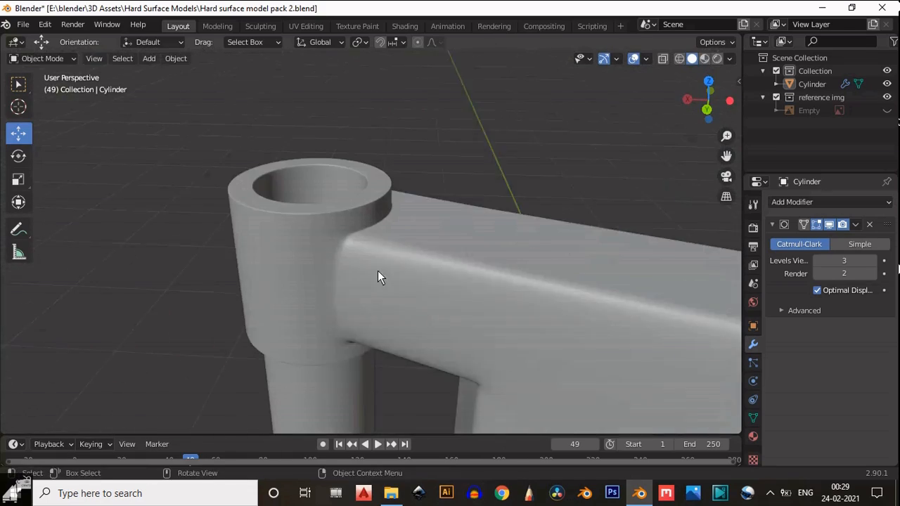
- Add two horizontal supporting loop cuts around the upper arm and collar, one slid towards the upper edge and one towards the lower edge
key("Tab")
key("ctrl+r")
left_click(310, 254)
left_click(310, 236)
scroll(311, 237, "down", 4)
middle_click_drag(311, 237, 357, 272)
key("ctrl+r")
left_click(320, 261)
left_click(317, 285)
- Add a horizontal loop cut around the lower beam and its collars, and set its factor to 0.8
scroll(317, 286, "down", 4)
scroll(356, 272, "up", 2)
key("ctrl+r")
left_click(357, 272)
left_click(358, 264)
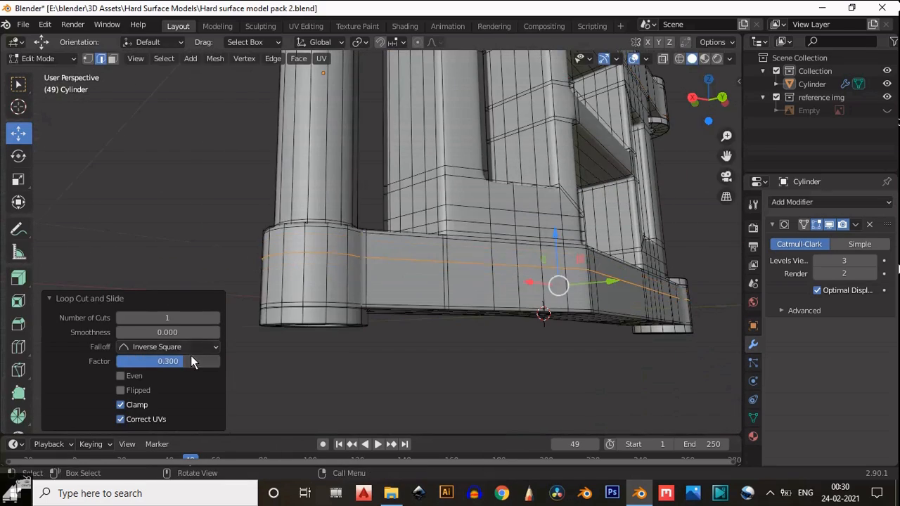
left_click(190, 357)
type("0.8")
key("Return")
- Try a matching loop cut near the lower beam's bottom edge at a factor of -0.8, then undo it and dissolve the selected loop
key("ctrl+r")
left_click(361, 289)
left_click(359, 314)
left_click(178, 362)
type("-")
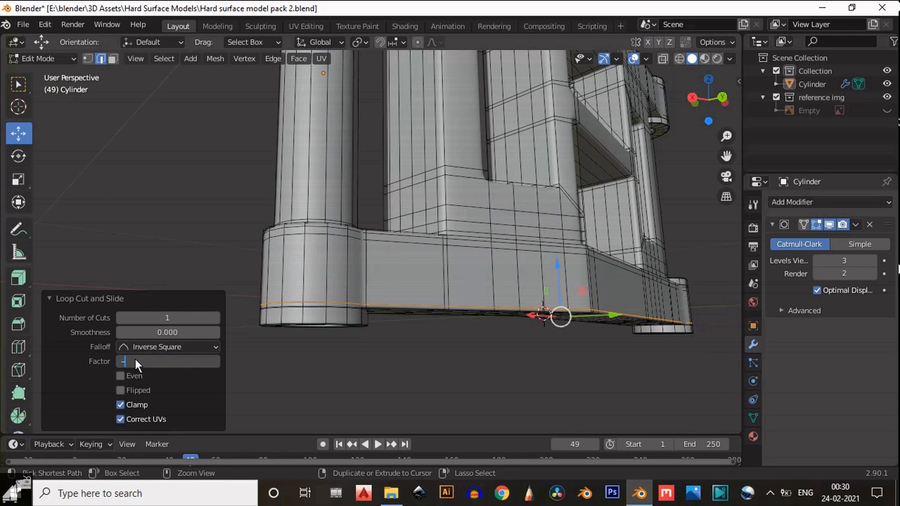
type("0.8")
key("Return")
key("ctrl+z")
key("ctrl+x")
- With subdivision display temporarily off, add a loop cut near the lower beam's bottom edge, slid to about 0.8
left_click(830, 225)
key("ctrl+r")
left_click(357, 268)
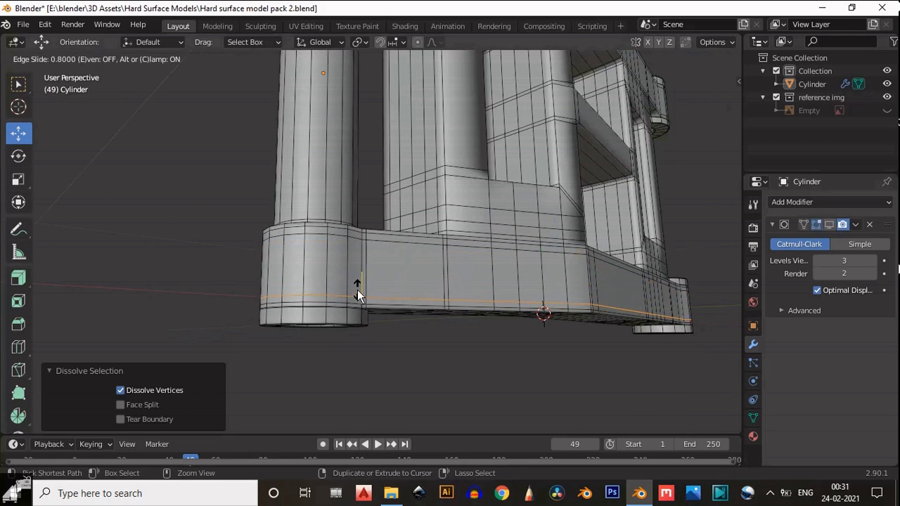
left_click(357, 289)
left_click(830, 224)
- Inspect the smoothed arm in Object Mode from several sides, checking the openings, crossbar and collars
scroll(494, 286, "down", 1)
key("Tab")
middle_click_drag(494, 285, 538, 216)
scroll(427, 310, "down", 5)
scroll(485, 271, "up", 4)
scroll(380, 241, "down", 1)
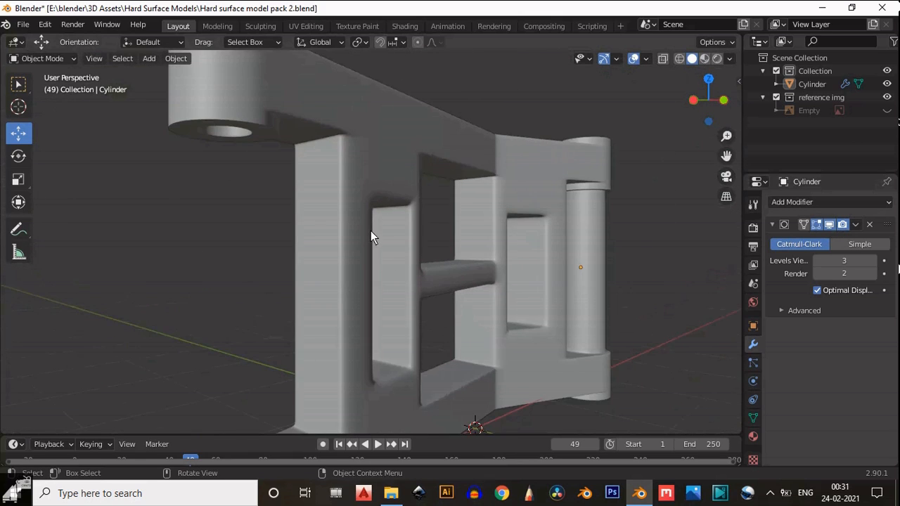
scroll(370, 235, "down", 4)
middle_click_drag(368, 237, 582, 258)
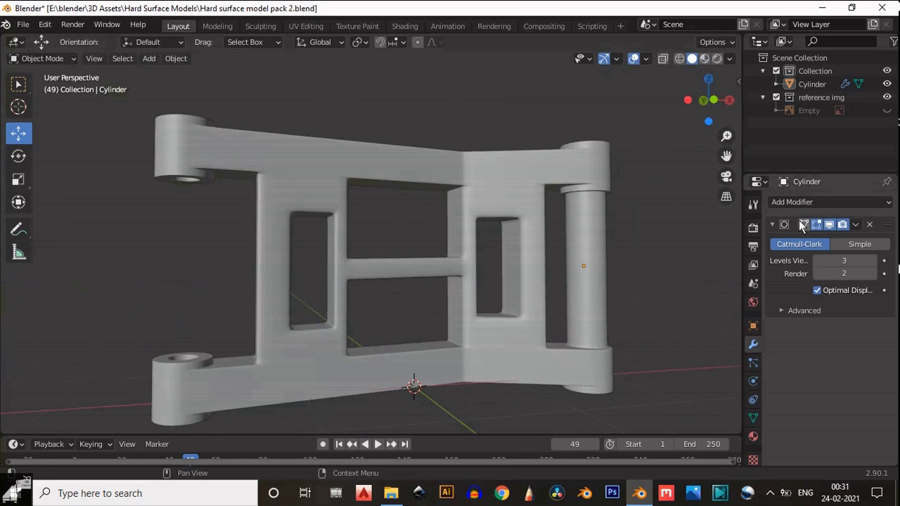
- Add a Bevel modifier to the arm and place it above the Subdivision modifier in the stack
left_click(772, 224)
left_click(802, 201)
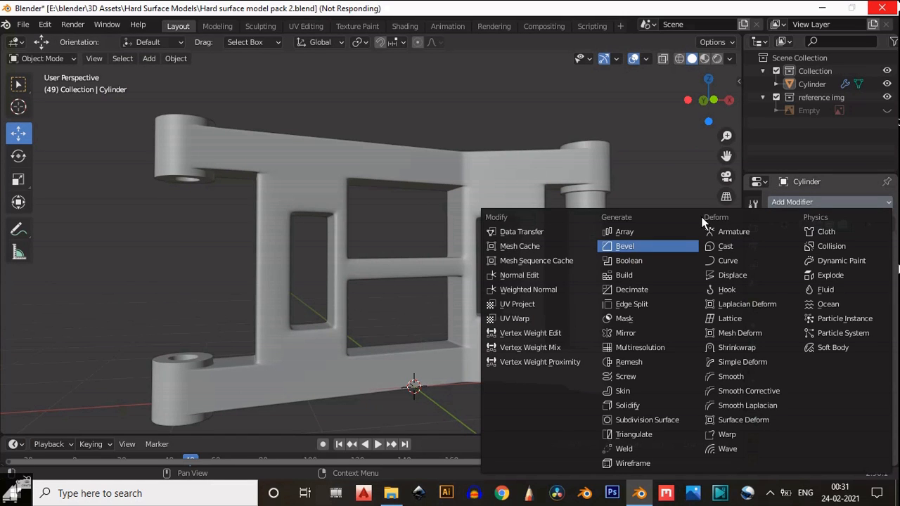
left_click(772, 243)
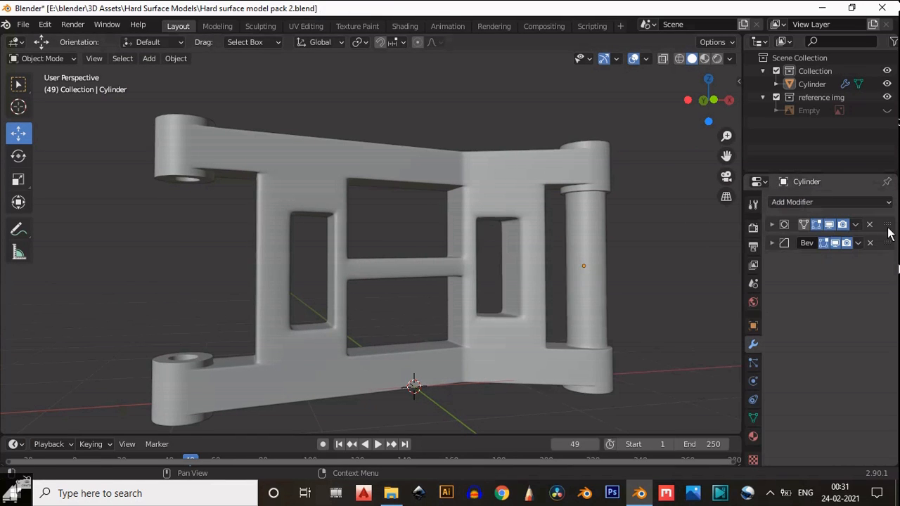
left_click_drag(888, 242, 809, 230)
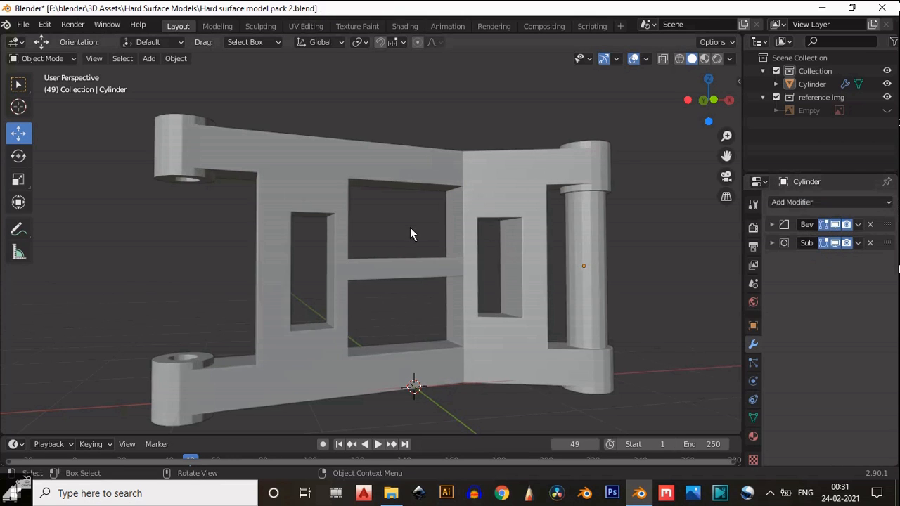
- Set the Bevel modifier's limit method to Angle
scroll(410, 228, "up", 3)
middle_click_drag(450, 253, 457, 257)
scroll(457, 264, "down", 5)
scroll(450, 299, "up", 3)
left_click(772, 225)
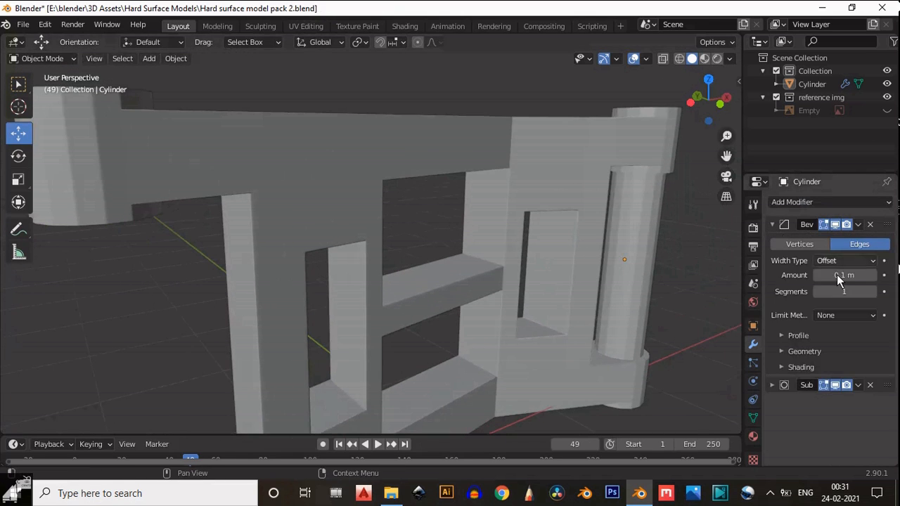
left_click(860, 315)
left_click(824, 345)
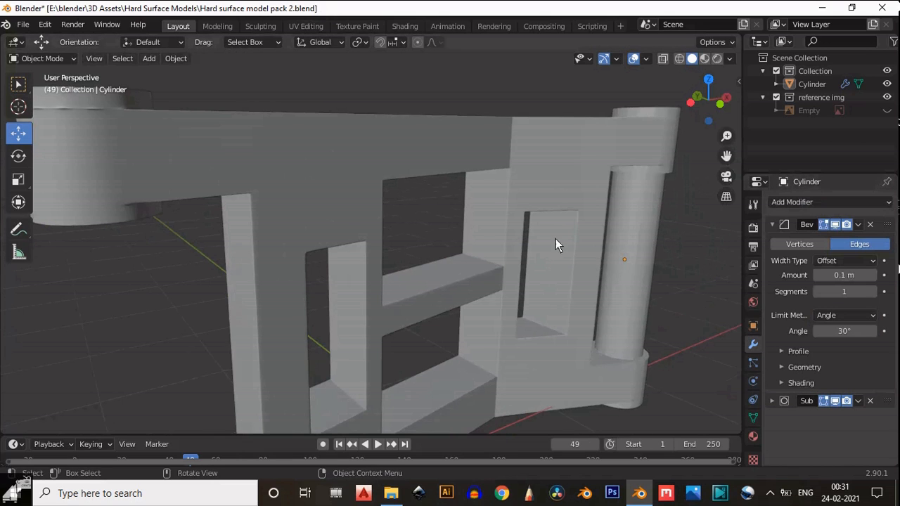
- Examine the bevelled collar and arm edges up close from different angles
scroll(560, 281, "down", 5)
middle_click_drag(561, 281, 535, 296)
scroll(534, 296, "up", 5)
middle_click_drag(527, 238, 528, 235)
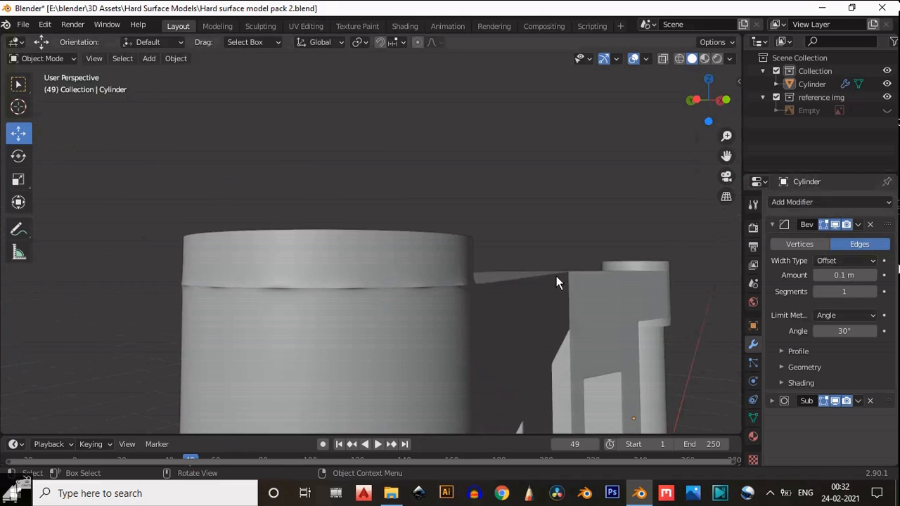
middle_click_drag(547, 264, 532, 263)
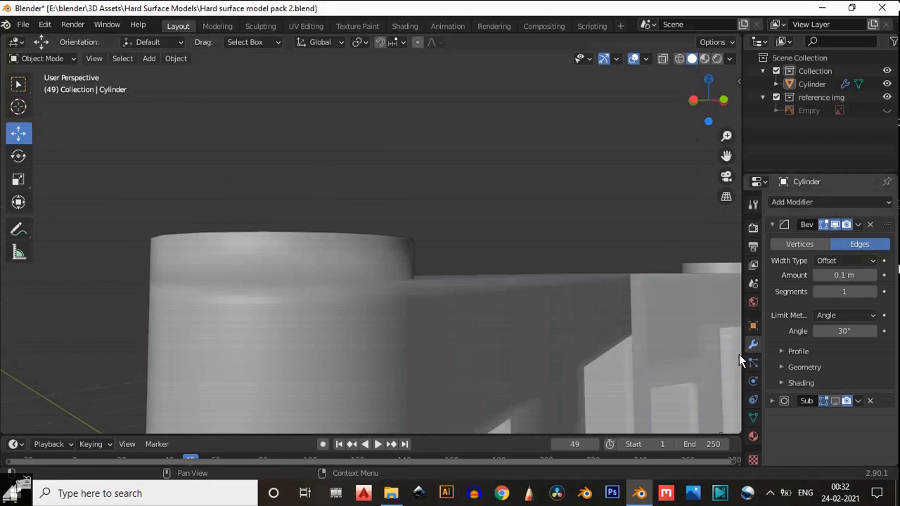
- Enable Auto Smooth at 30° in the arm mesh's normals settings and check the shading around the collar
scroll(543, 289, "down", 5)
left_click(753, 418)
left_click(794, 429)
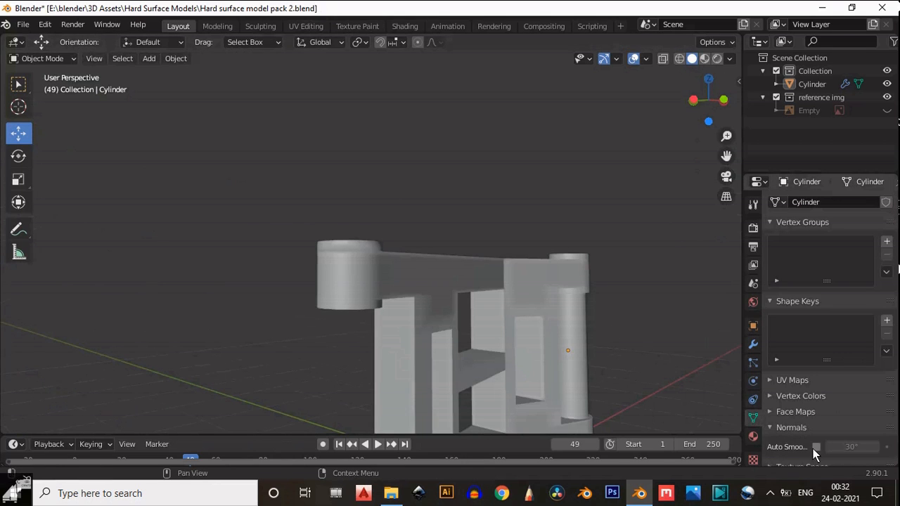
middle_click_drag(457, 222, 438, 268)
scroll(452, 246, "up", 5)
scroll(493, 319, "down", 2)
middle_click_drag(493, 319, 495, 288)
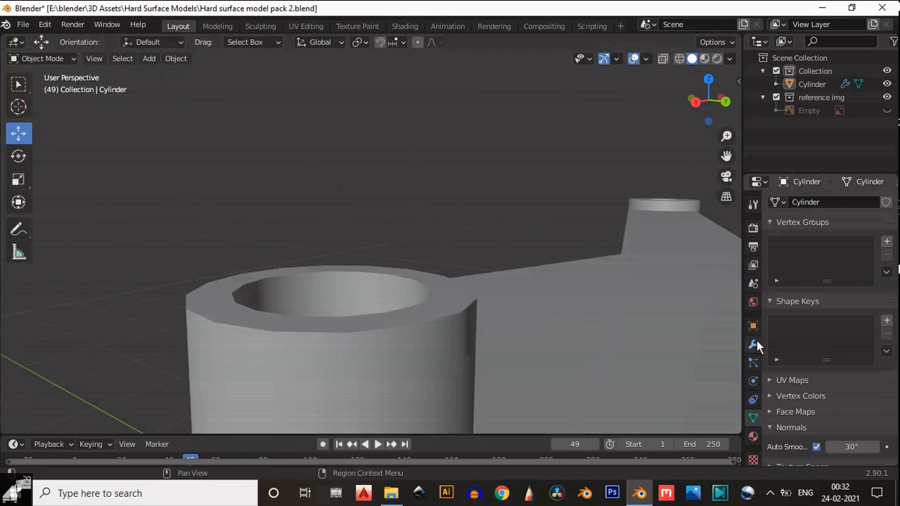
- Turn on the Subdivision modifier's viewport display and inspect the smoothed junction between the collar and the arm
left_click(752, 344)
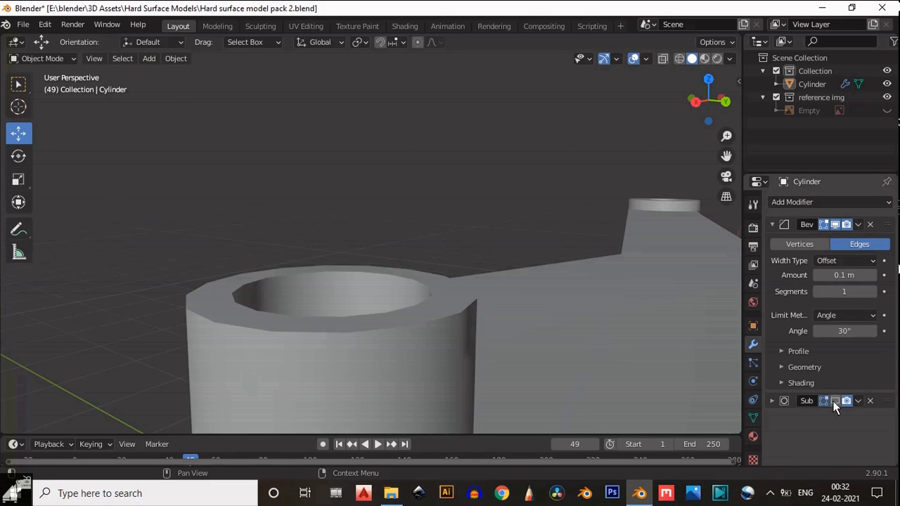
middle_click_drag(660, 310, 458, 265)
scroll(458, 264, "up", 6)
middle_click_drag(450, 330, 318, 151)
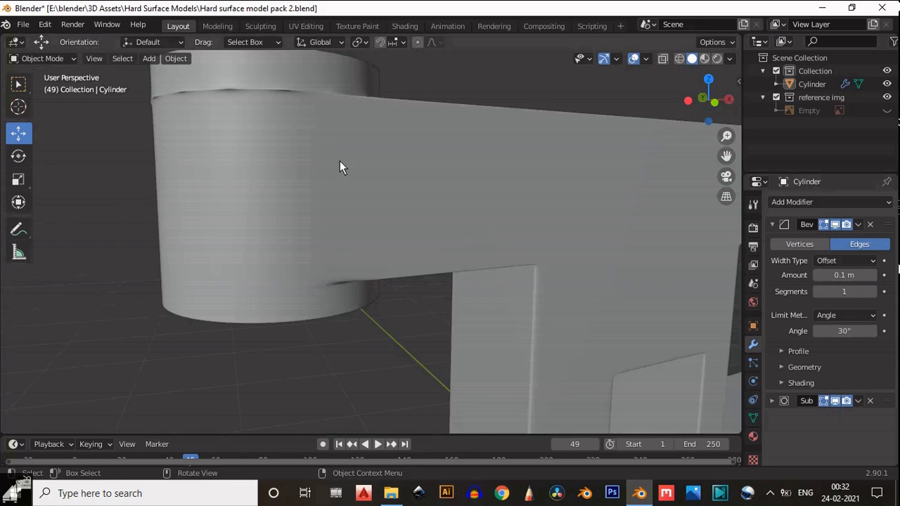
- Enter Edit Mode on the arm with vertex selection active
key("Tab")
key("1")
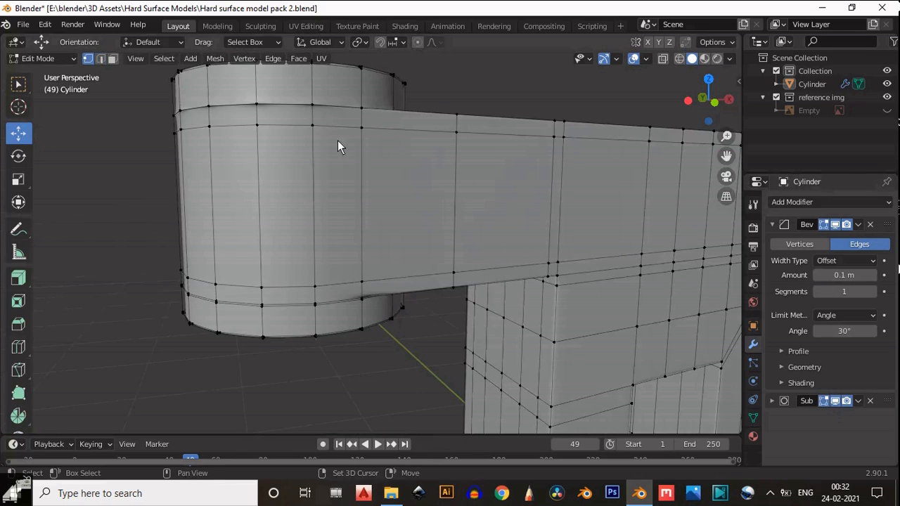
scroll(425, 183, "down", 1)
key("a")
key("alt+m")
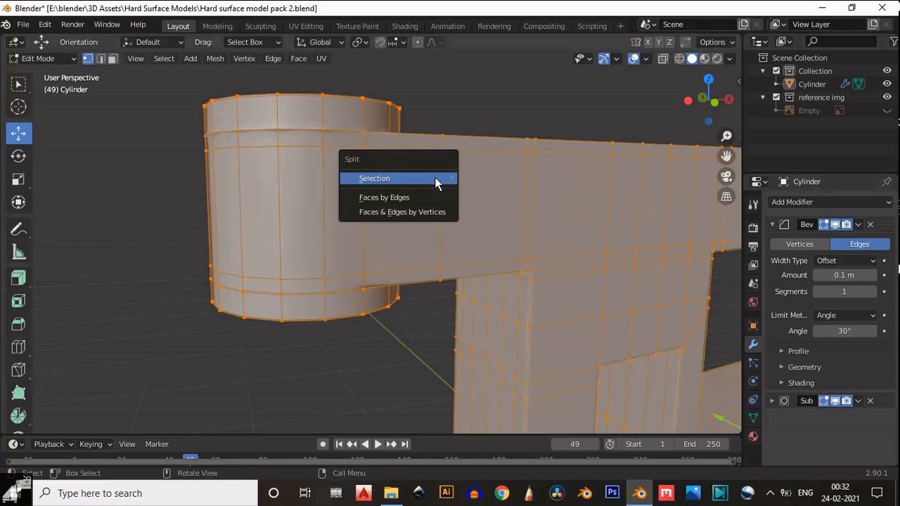
key("Escape")
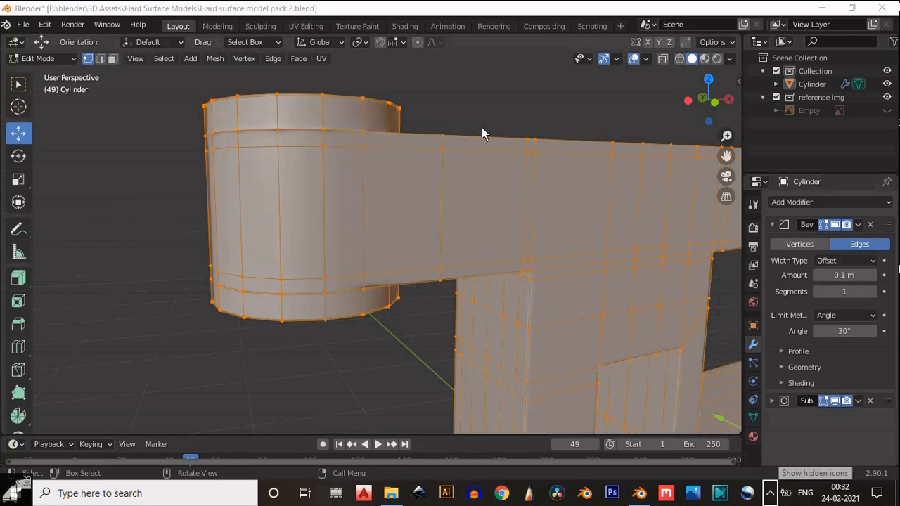
key("alt+a")
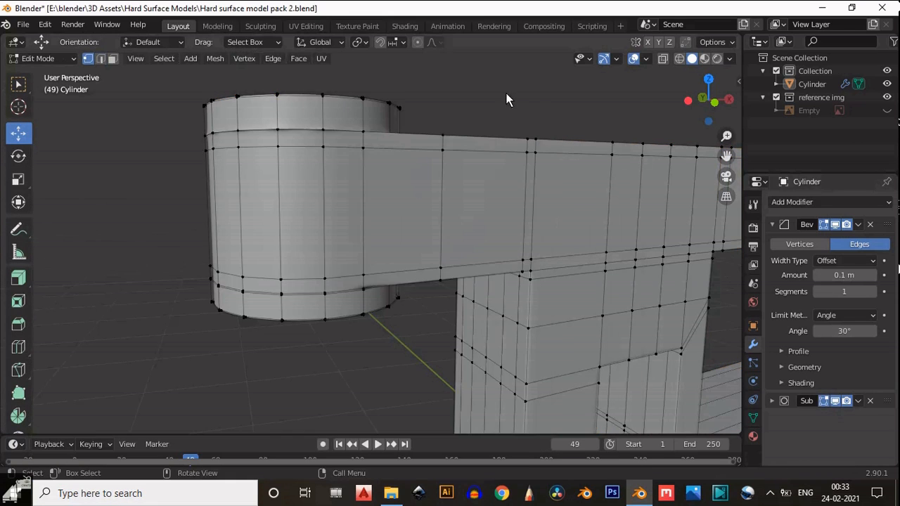
- Select the whole arm mesh and recalculate its normals to face outside
key("a")
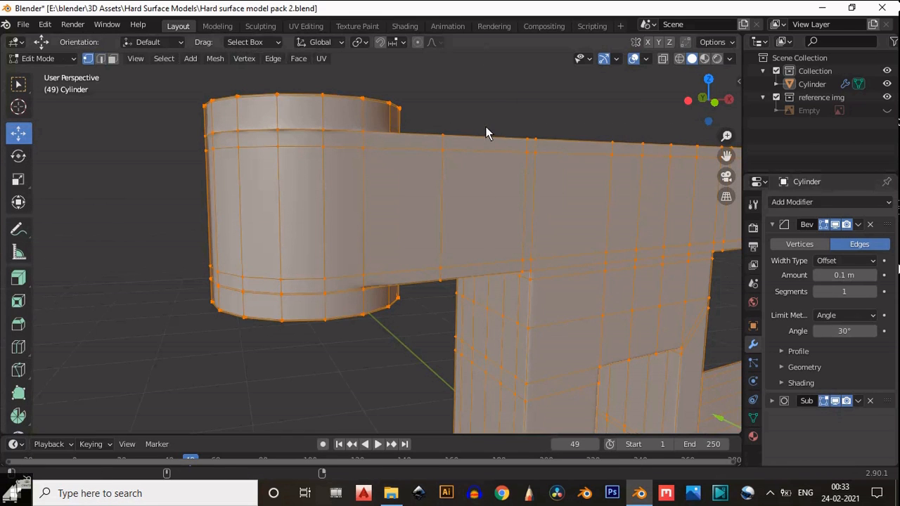
key("alt+n")
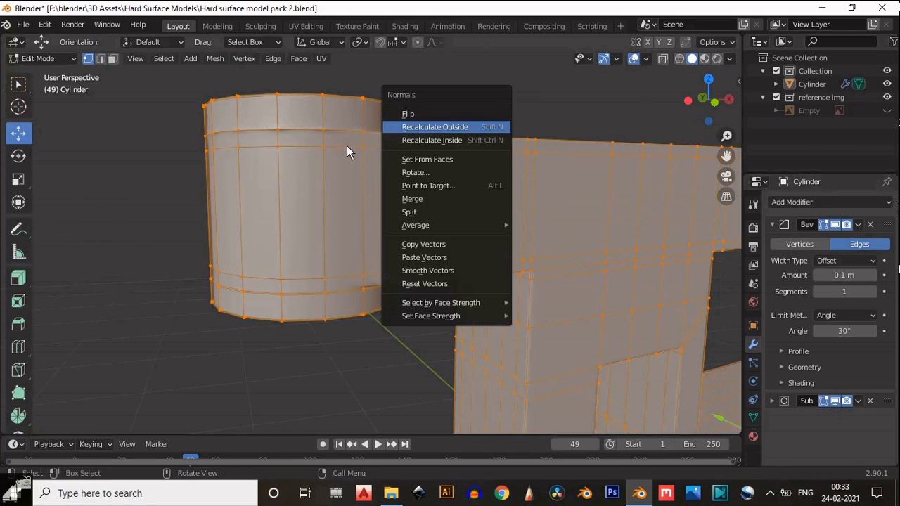
key("Return")
- Hide the Subdivision modifier in the viewport and test-move vertices at the collar's junction with the arm, cancelling each move
middle_click_drag(346, 142, 429, 267, "shift")
scroll(429, 267, "up", 3)
left_click(436, 214)
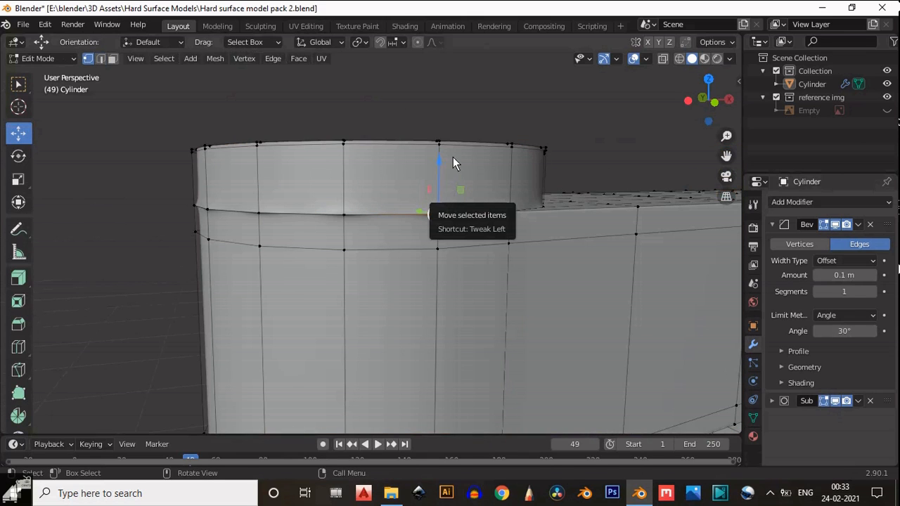
key("g")
right_click(488, 192)
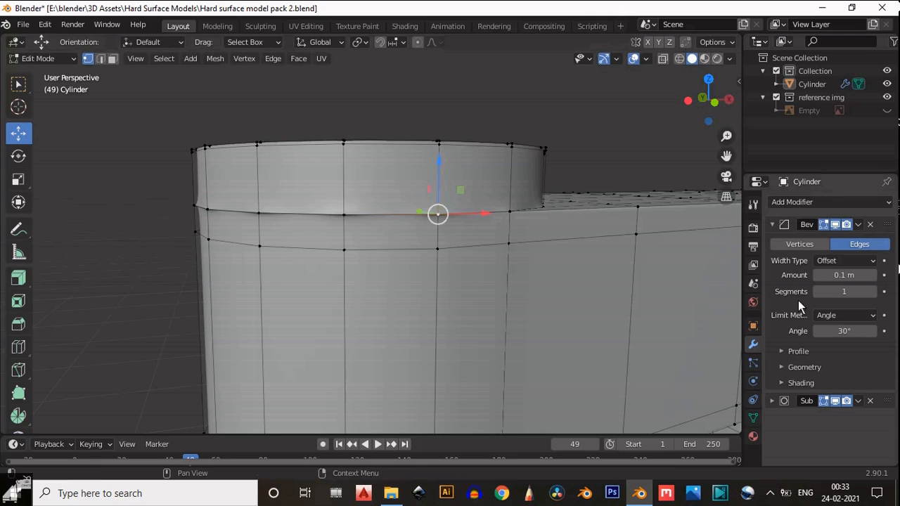
scroll(527, 181, "up", 5)
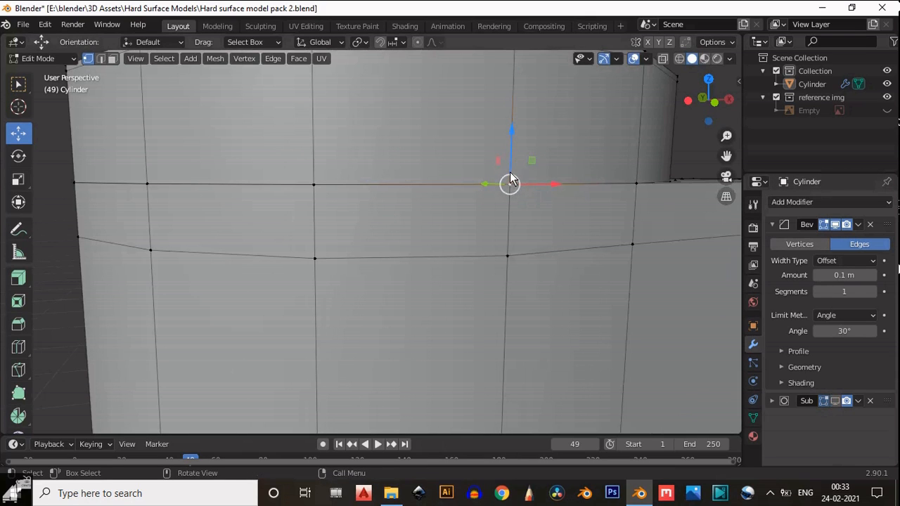
left_click_drag(509, 176, 644, 151)
right_click(610, 165)
left_click(635, 183)
right_click(644, 145)
- Try to dissolve the supporting loop above the collar's junction in vertex selection mode, and undo the dissolve
scroll(588, 179, "down", 1)
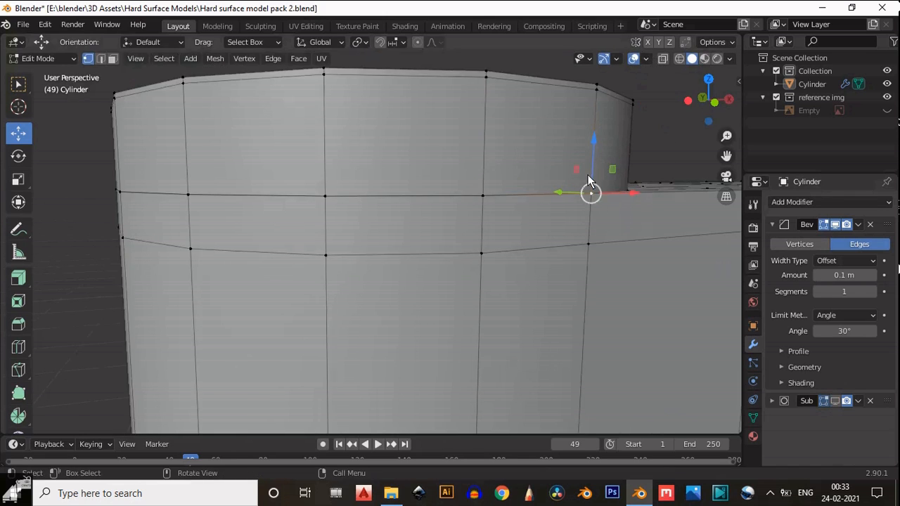
scroll(576, 172, "up", 2)
left_click(569, 167, "alt")
key("ctrl+x")
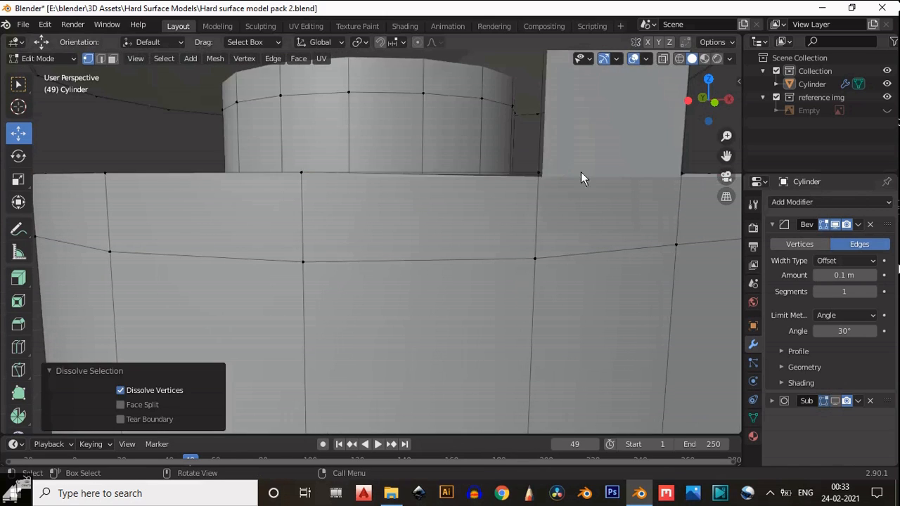
scroll(581, 172, "down", 3)
middle_click_drag(554, 194, 543, 220)
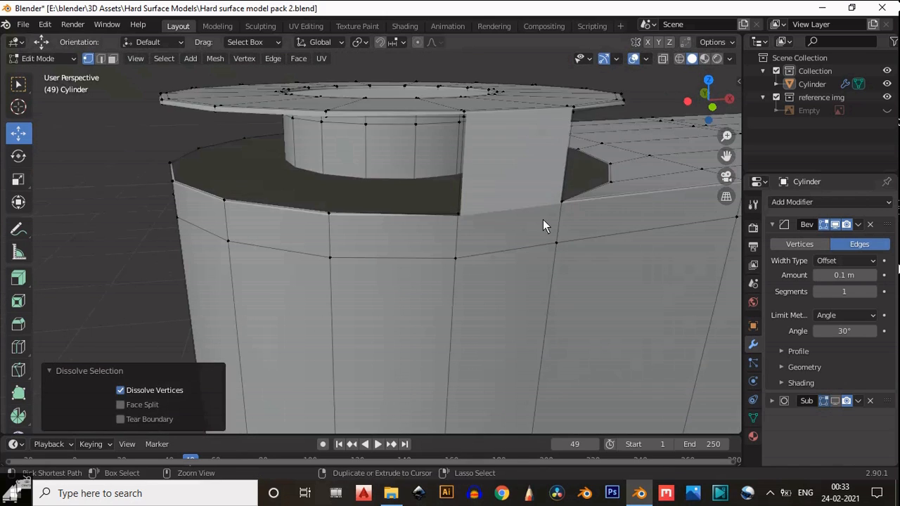
key("ctrl+z")
- Dissolve the collar's supporting loop as edges and cut a new one just above the arm junction with an edge slide of 0.9
key("2")
key("ctrl+x")
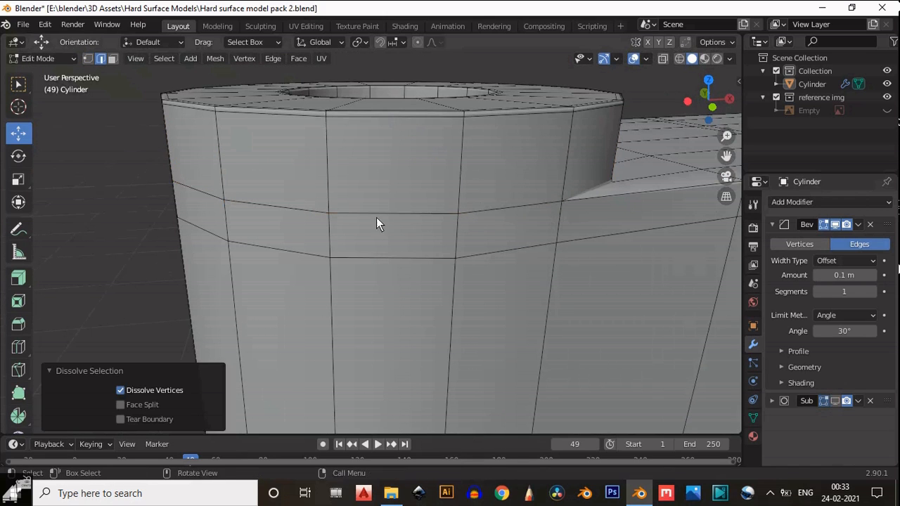
scroll(376, 217, "down", 3)
middle_click_drag(450, 180, 442, 262)
scroll(555, 172, "up", 2)
scroll(440, 246, "up", 1)
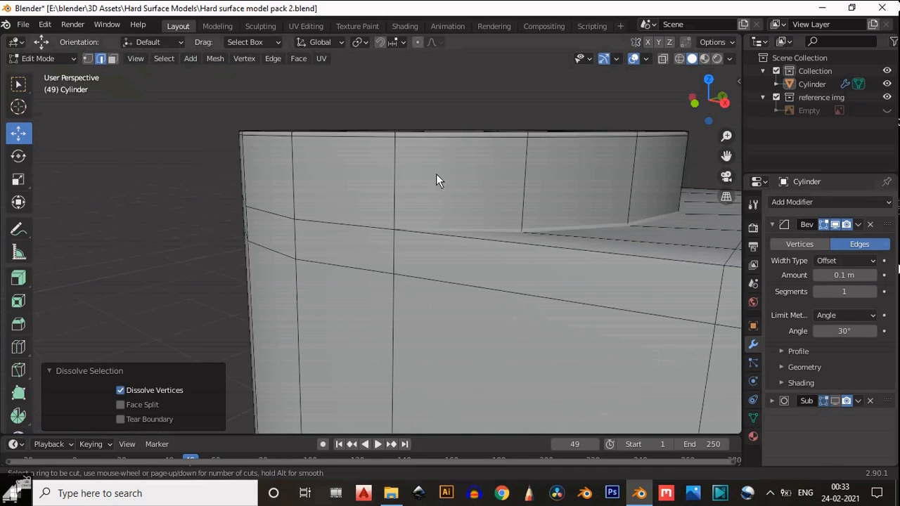
left_click(408, 173, "alt")
key("g")
key("g")
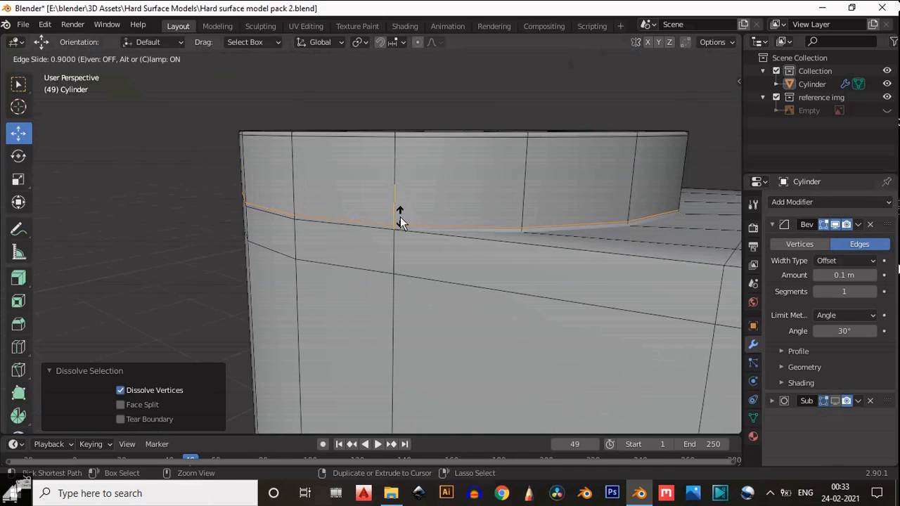
left_click(399, 222)
- Return to Object Mode and turn the Subdivision modifier's viewport display back on to check the collar junction
key("Tab")
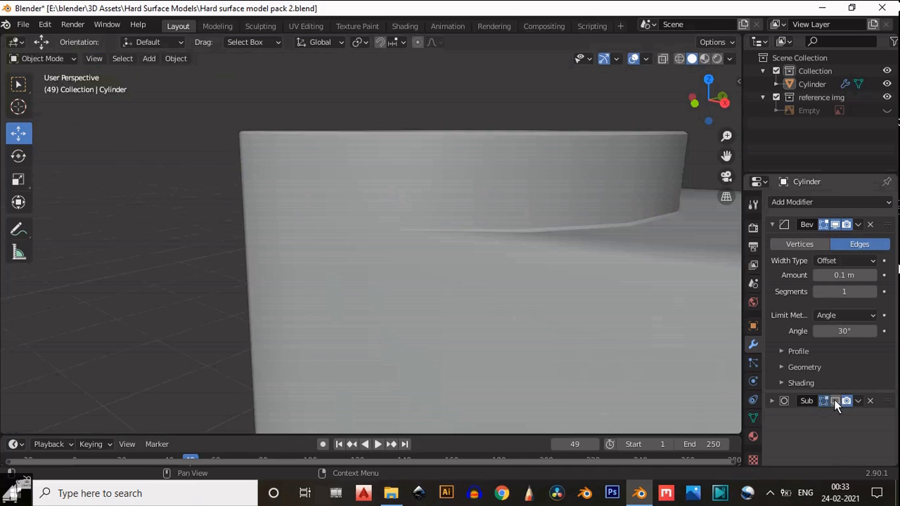
left_click(835, 401)
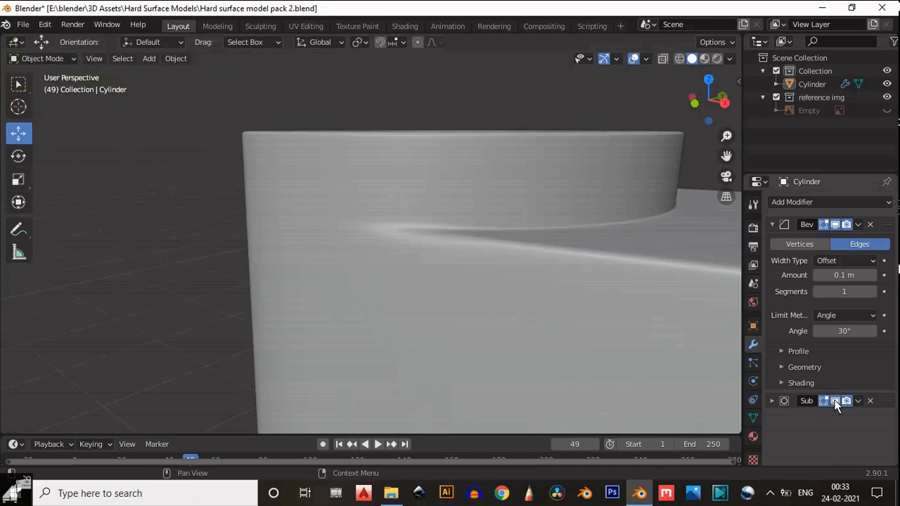
scroll(384, 246, "down", 3)
middle_click_drag(383, 246, 491, 197)
scroll(434, 197, "down", 1)
- Examine the finished smoothed arm up close and as a whole, checking the collars, openings and crossbar
scroll(434, 197, "up", 5)
scroll(454, 296, "down", 4)
scroll(491, 197, "down", 2)
scroll(490, 197, "down", 8)
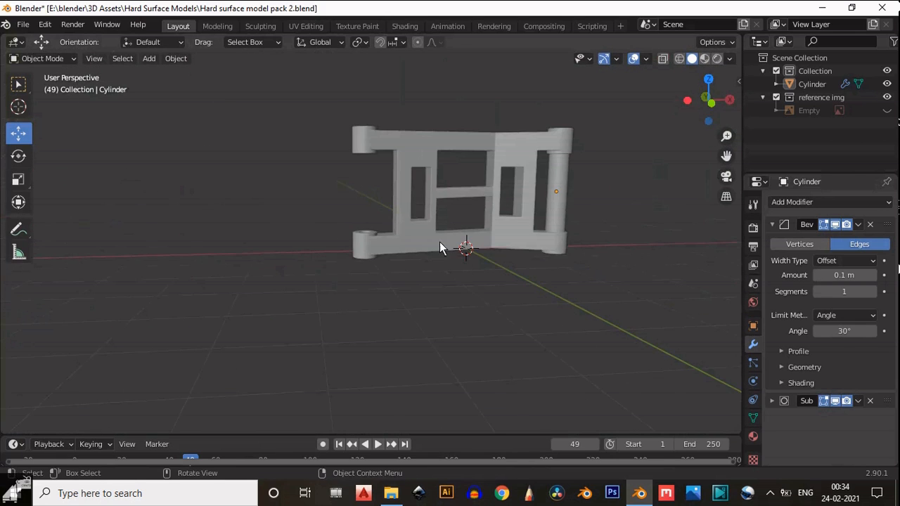
middle_click_drag(439, 242, 597, 217)
scroll(444, 331, "up", 6)
scroll(445, 332, "down", 1)
scroll(609, 305, "up", 2)
scroll(608, 305, "down", 4)
scroll(506, 282, "up", 4)
scroll(597, 217, "down", 3)
- Save the Blender file with the finished arm
key("ctrl+s")
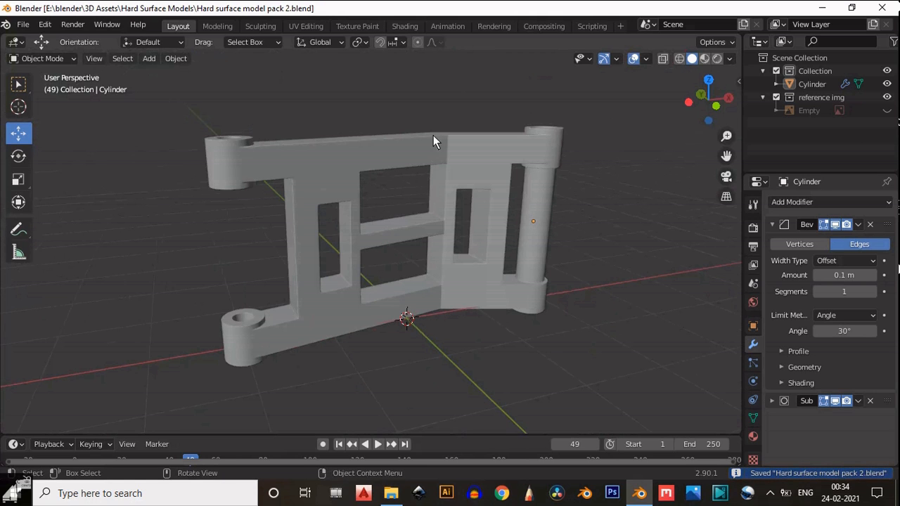
middle_click_drag(335, 143, 580, 237)
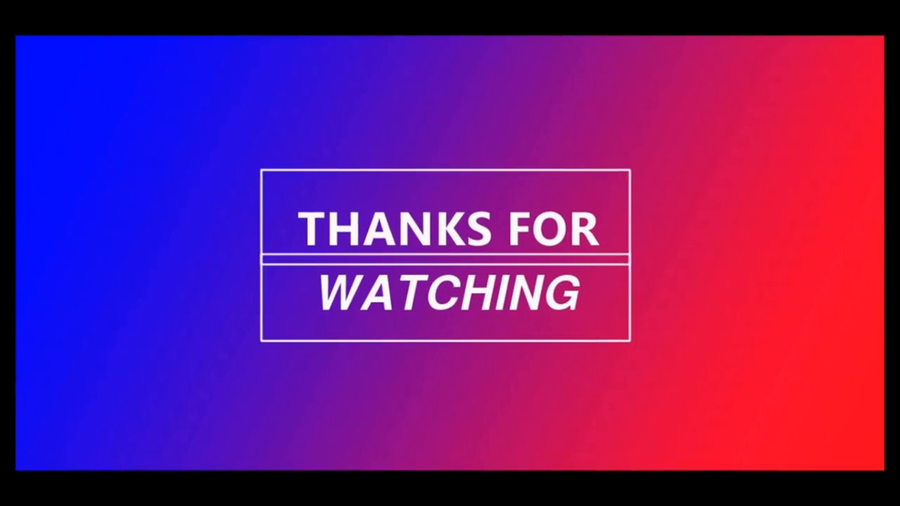